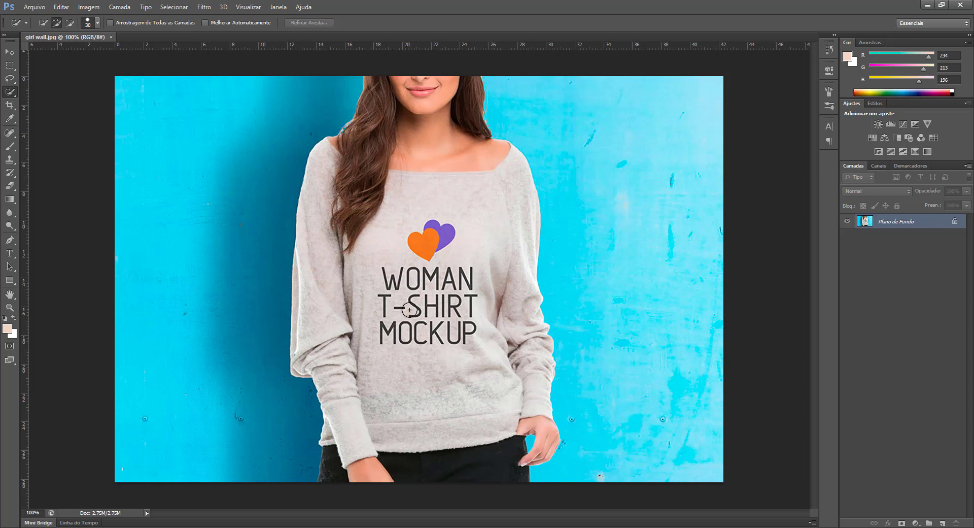
Step: Switch to Illustrator's Azulejos padrão.ai document and inspect the tile's corner line, scalloped outline and inner arc as separate shapes
mouse_move(286, 525)
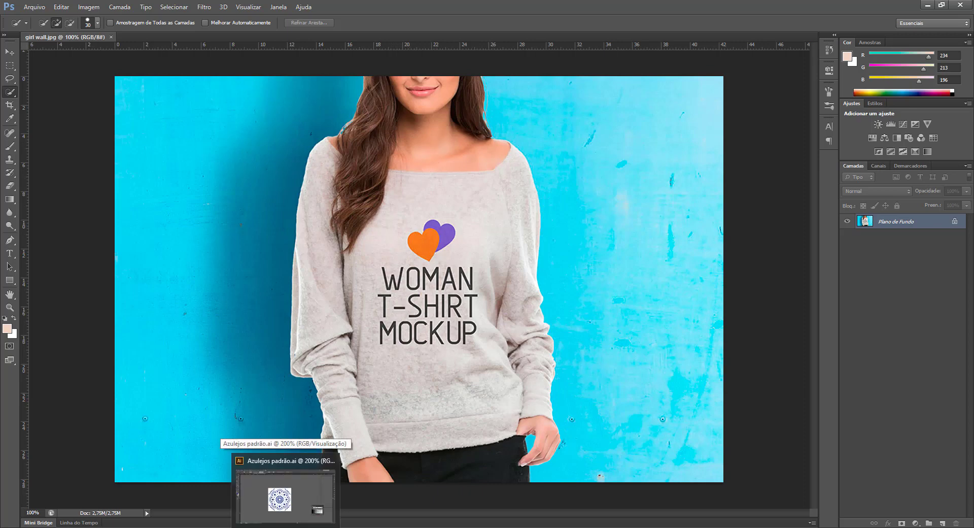
left_click(285, 490)
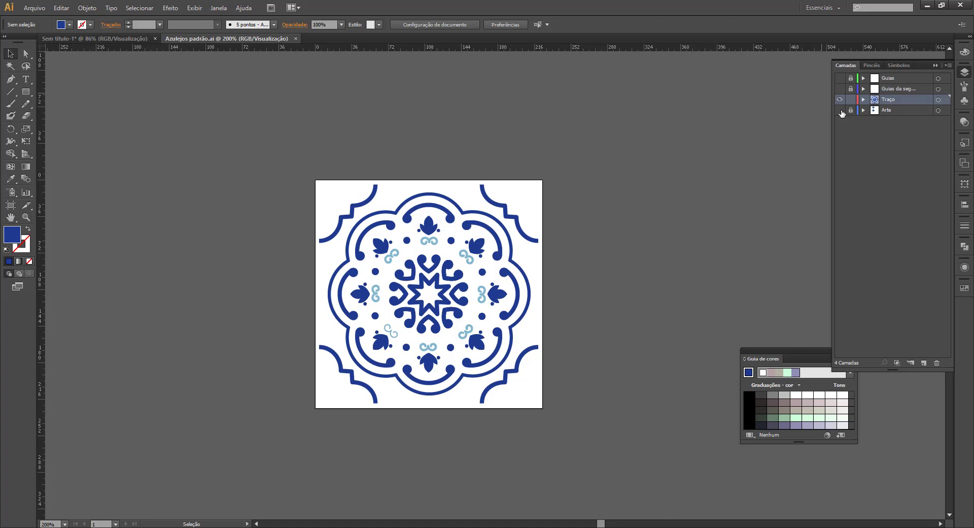
left_click(342, 217)
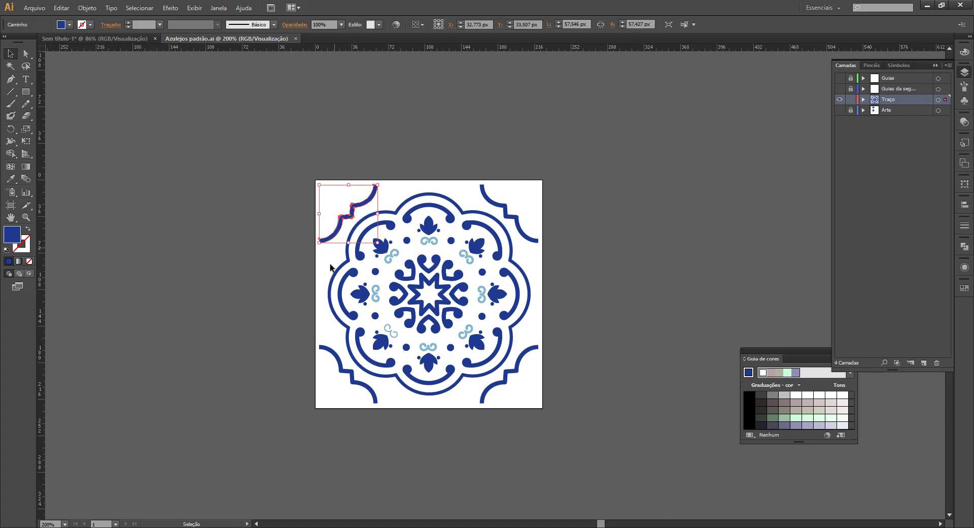
left_click(419, 202)
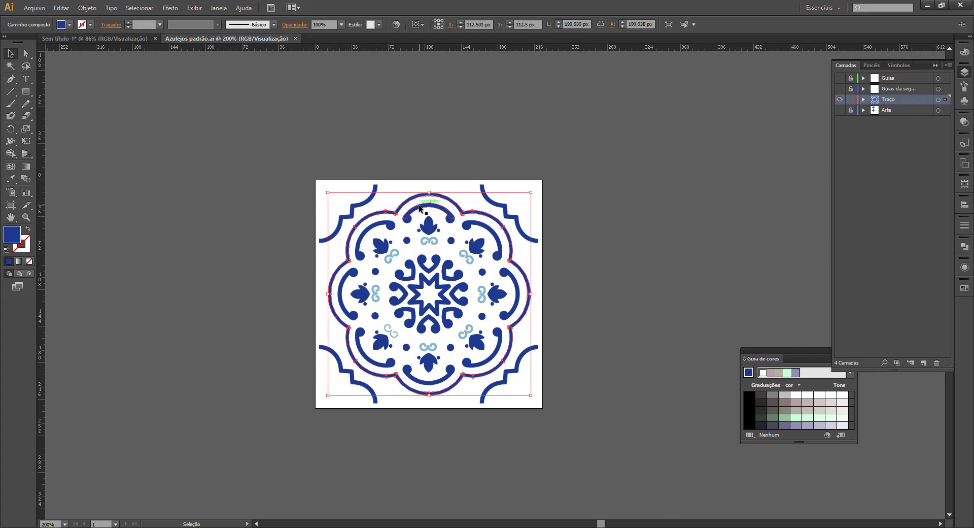
left_click(425, 207)
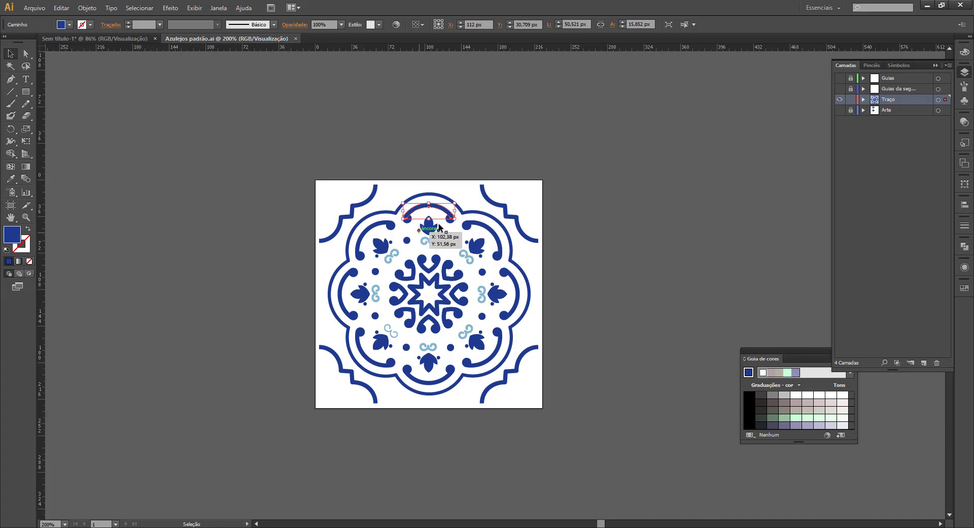
left_click(479, 225)
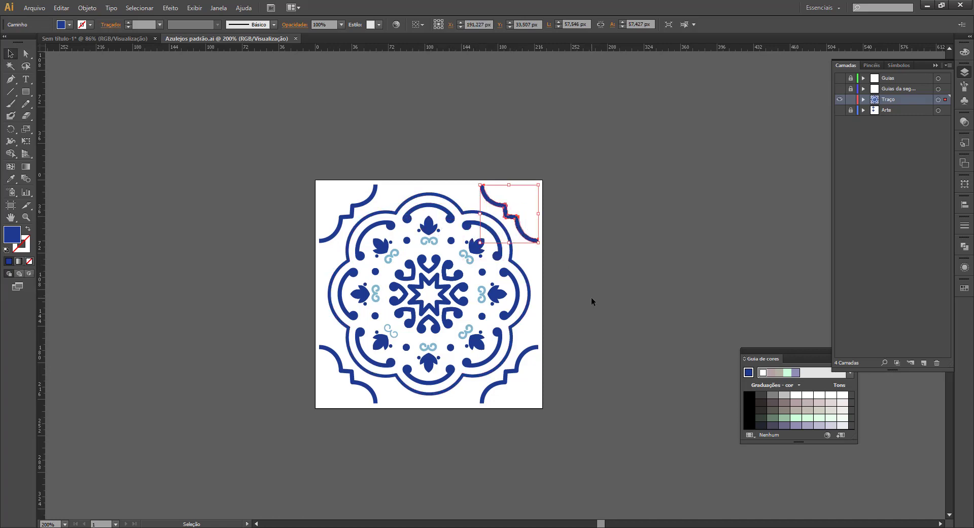
left_click(591, 325)
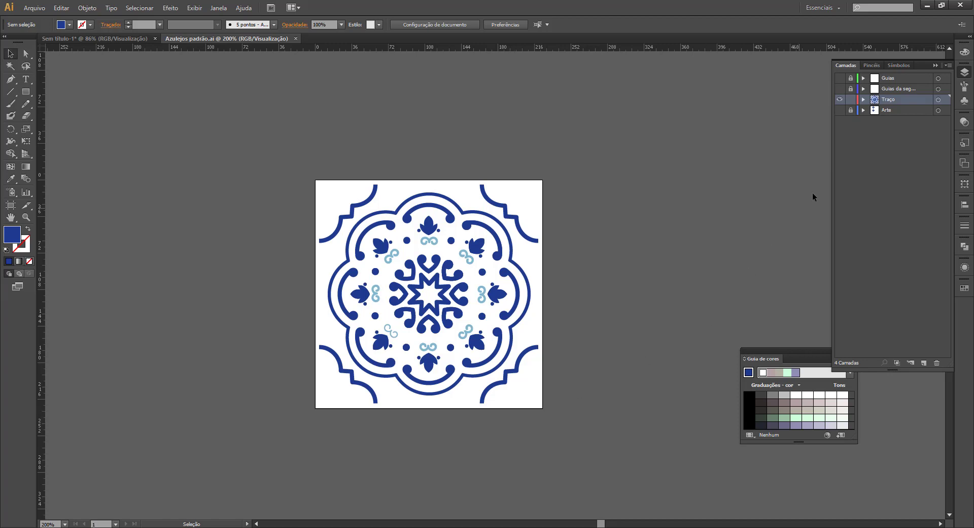
Step: Collapse the layer list and show the color swatches (Amostras) floating beside the artboard
left_click(936, 65)
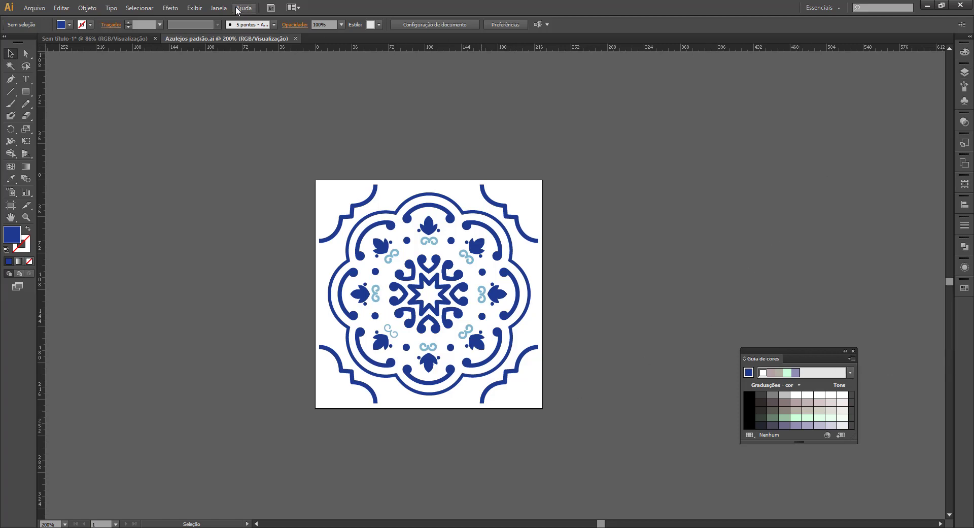
left_click(215, 8)
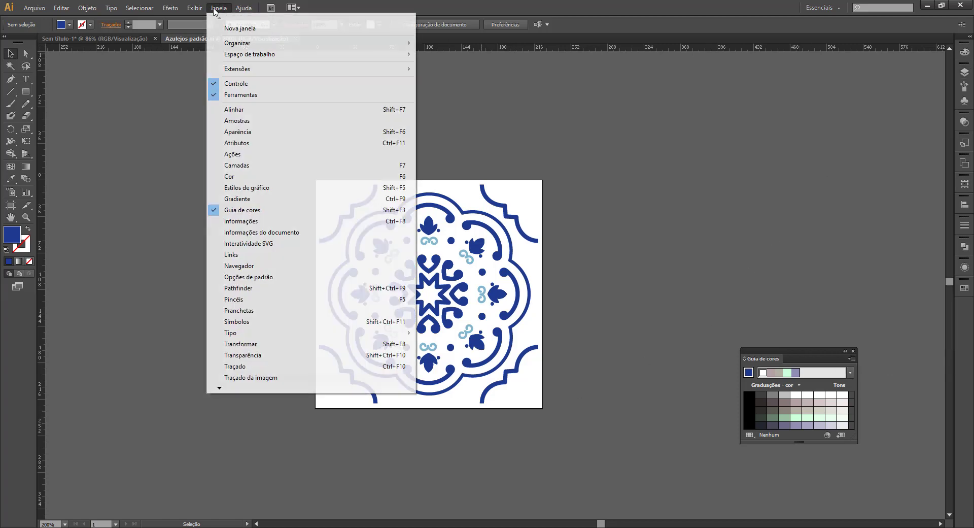
left_click(269, 124)
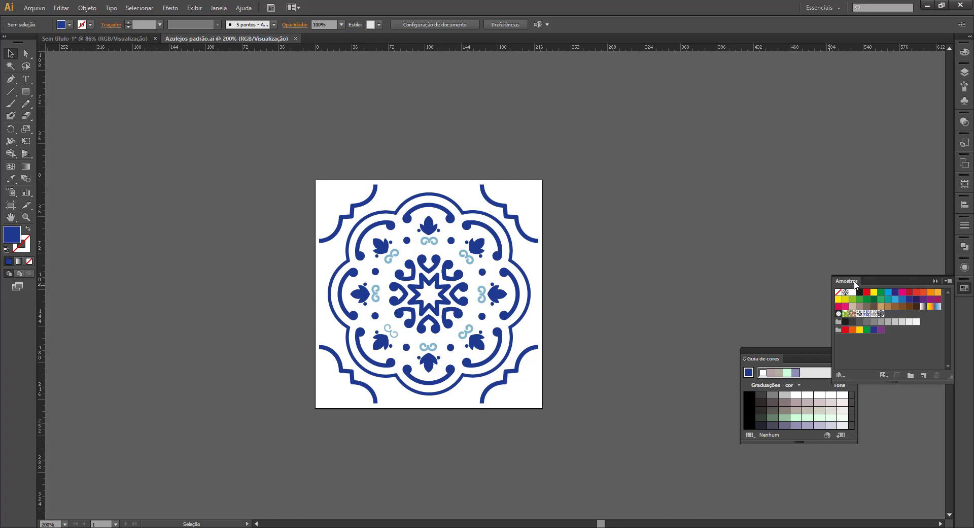
left_click_drag(854, 282, 610, 202)
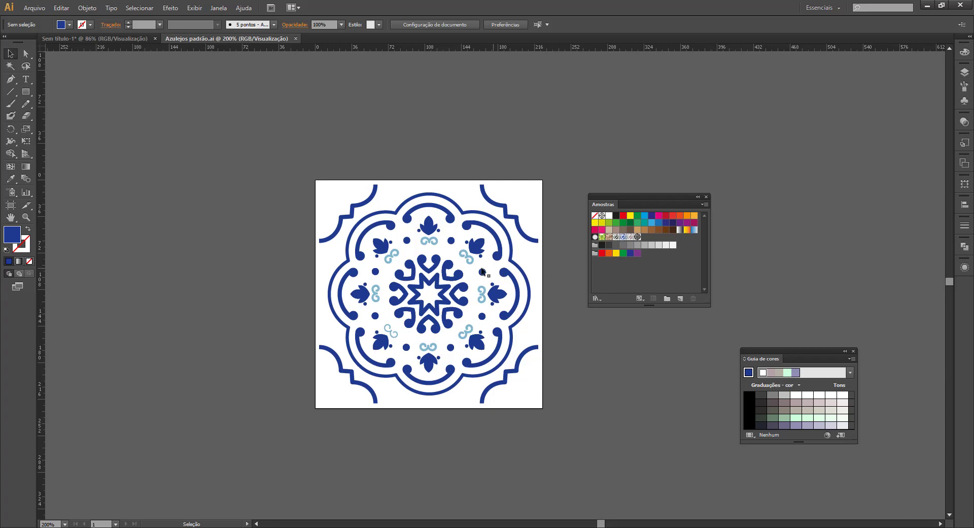
Step: Save the complete blue tile artwork as a new pattern swatch and deselect the artwork
left_click_drag(280, 160, 568, 420)
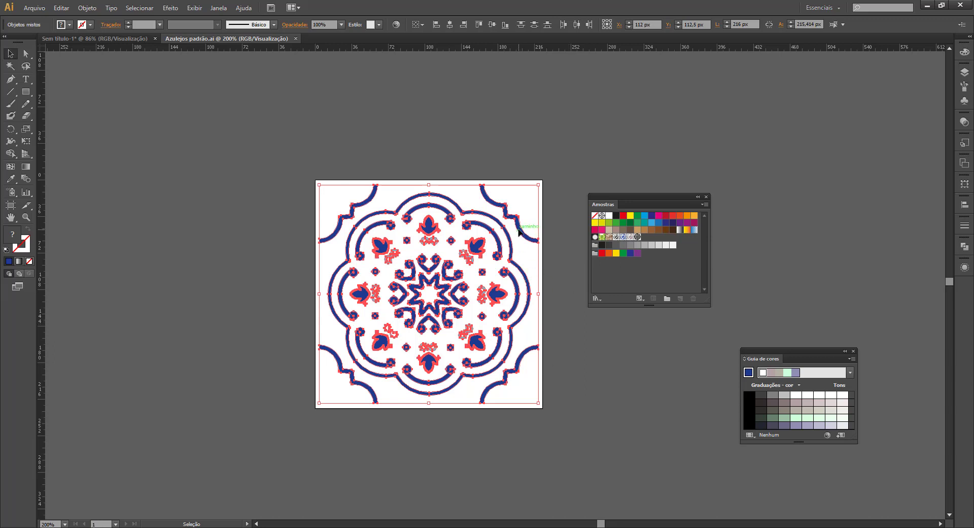
left_click_drag(525, 229, 645, 238)
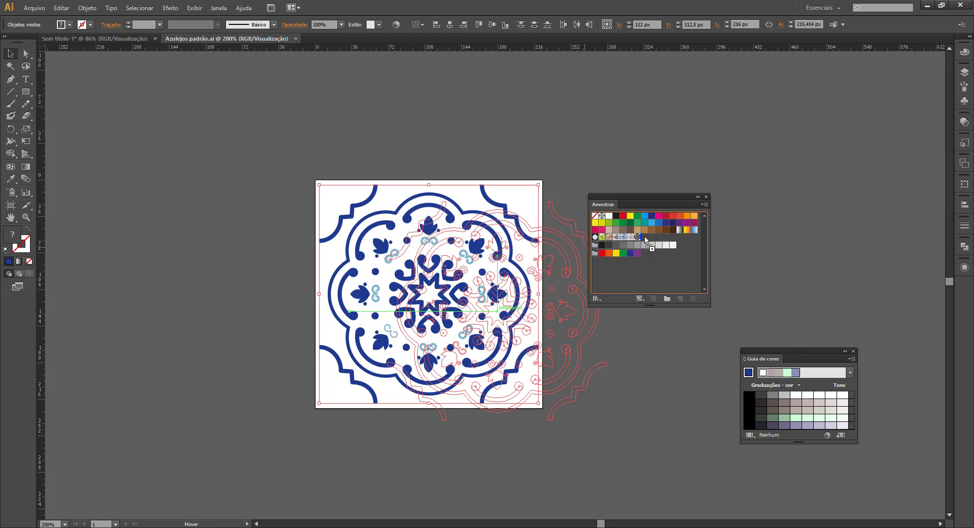
left_click_drag(645, 237, 645, 238)
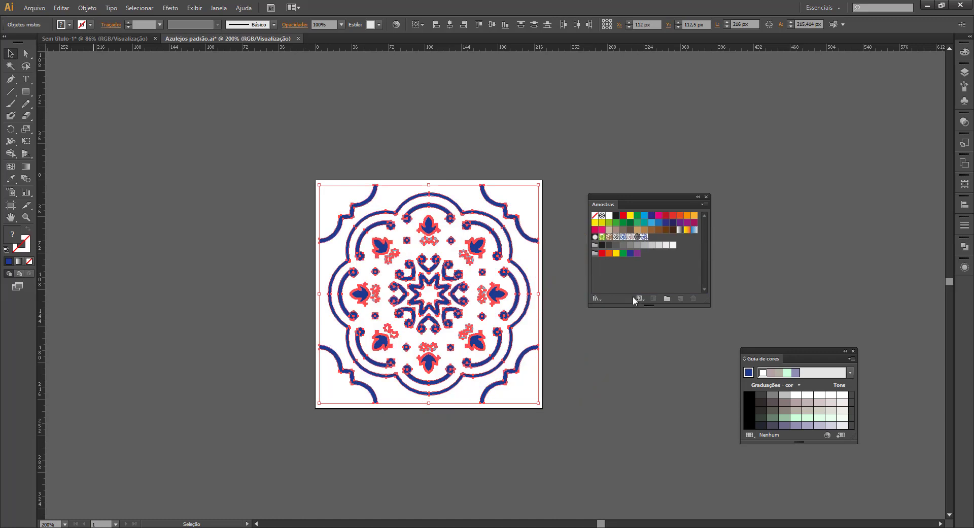
left_click(624, 371)
Step: Test the new pattern swatch as the fill of a rectangle about 1084 by 574 px below the tile, and delete the rectangle
left_click(564, 363, "ctrl+alt")
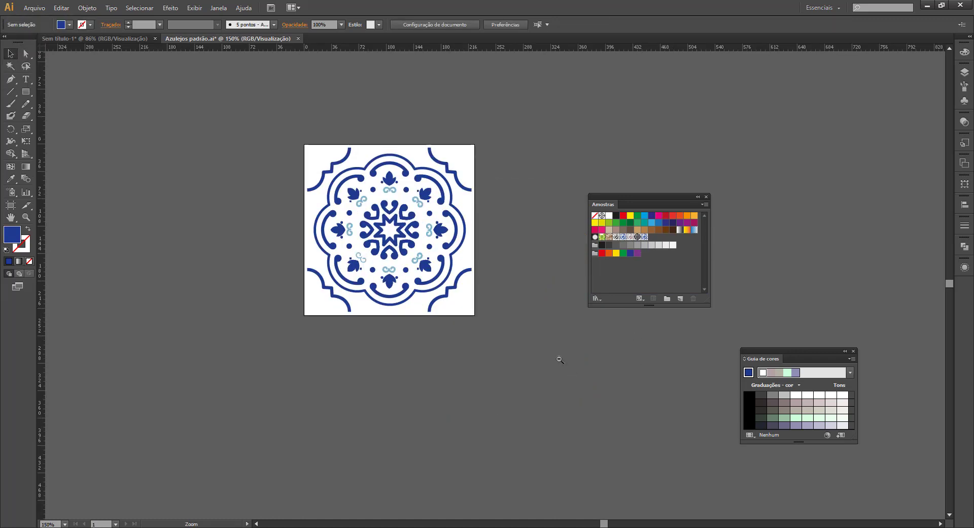
left_click(521, 340, "ctrl+alt")
left_click(516, 339, "ctrl+alt")
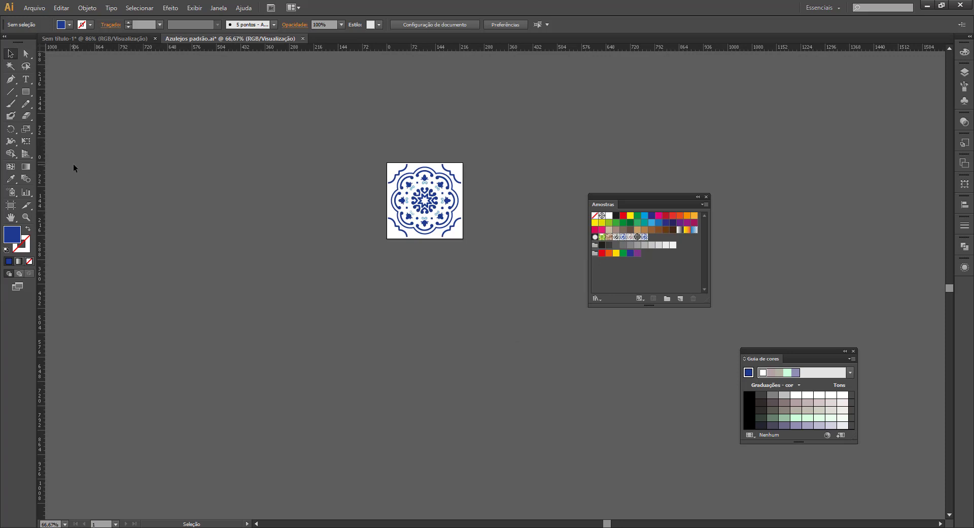
left_click(26, 93)
left_click_drag(202, 273, 569, 467)
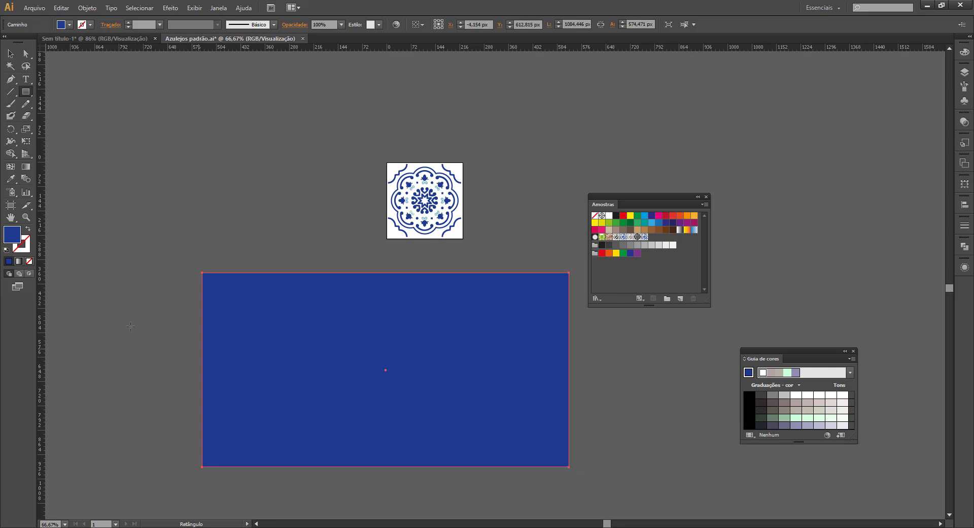
left_click(644, 237)
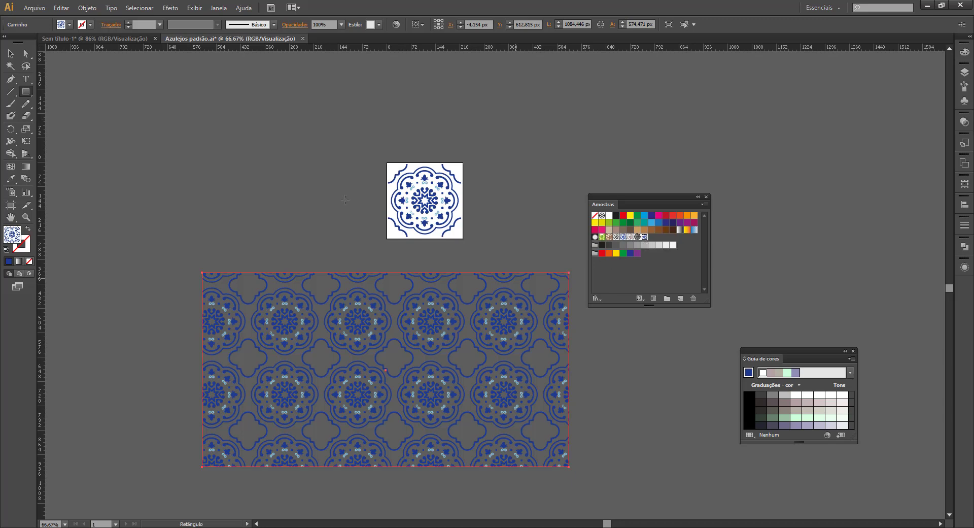
left_click(11, 57)
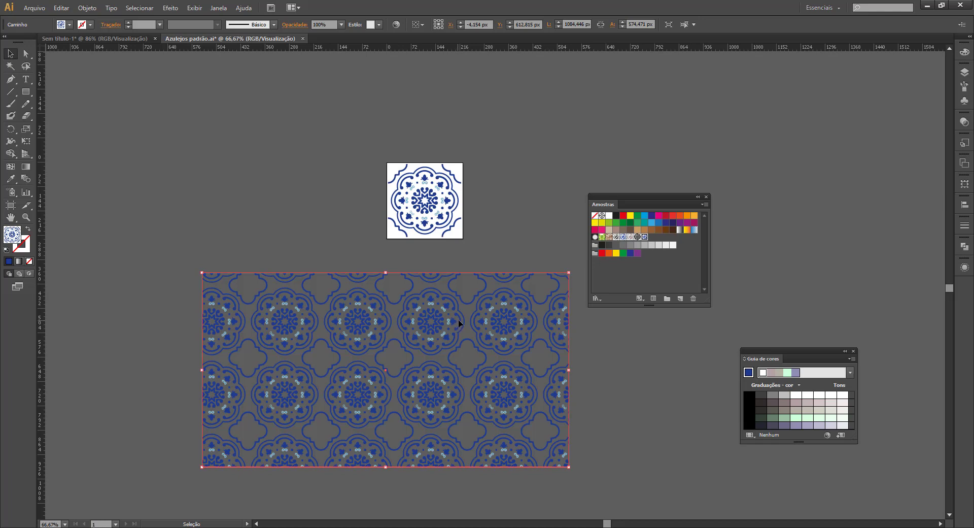
key("Delete")
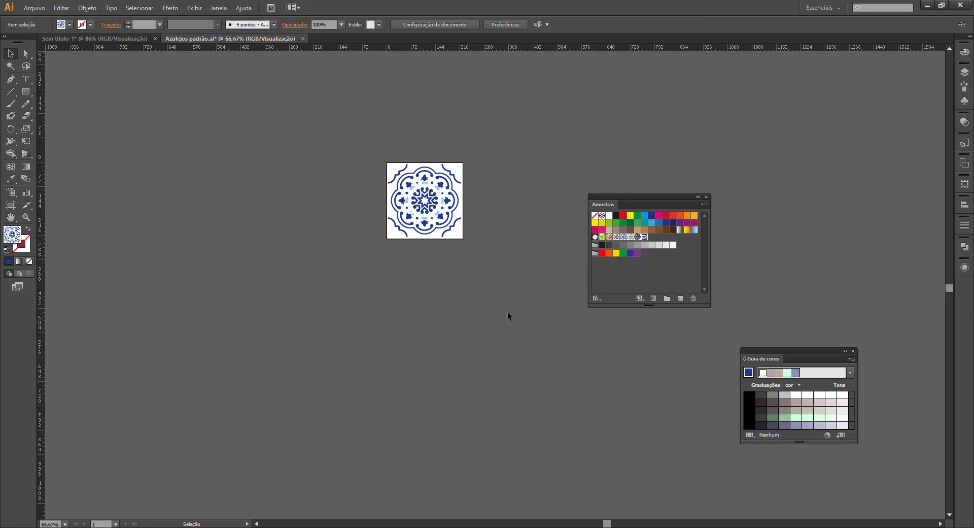
Step: Open the new pattern swatch for editing and name it "Azulejos azuis"
double_click(645, 237)
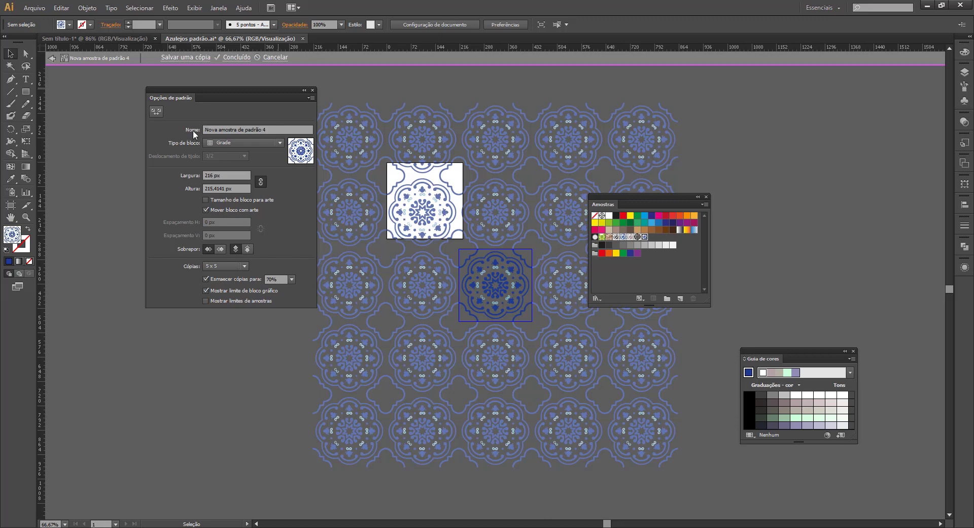
left_click_drag(282, 131, 165, 134)
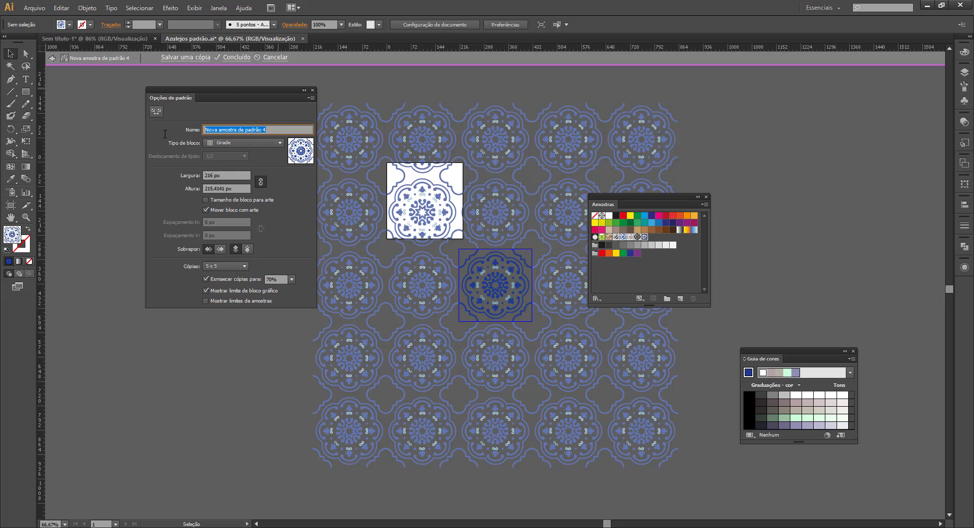
type("Azulejos azuis")
key("Return")
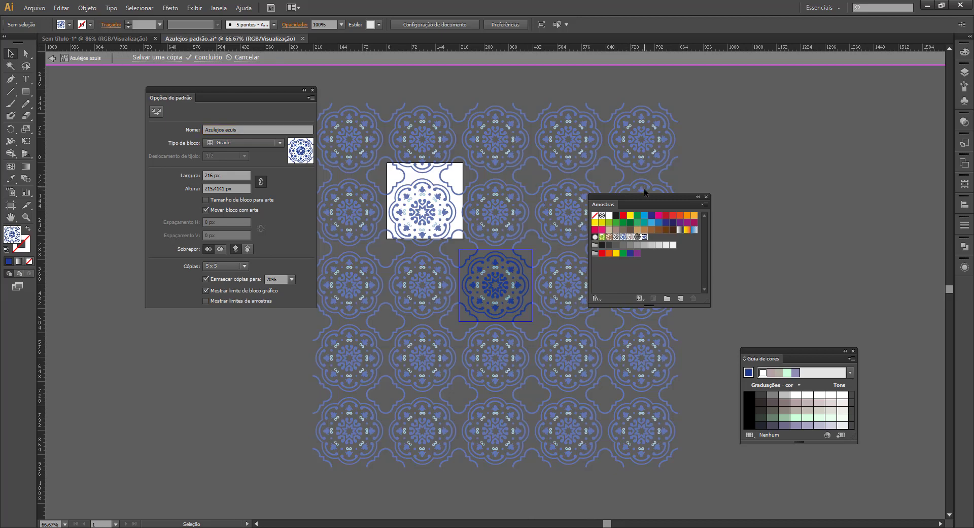
Step: Try a teal fill on the scalloped outline of the central pattern tile and undo the color change
key("ctrl+space")
left_click_drag(614, 373, 416, 215)
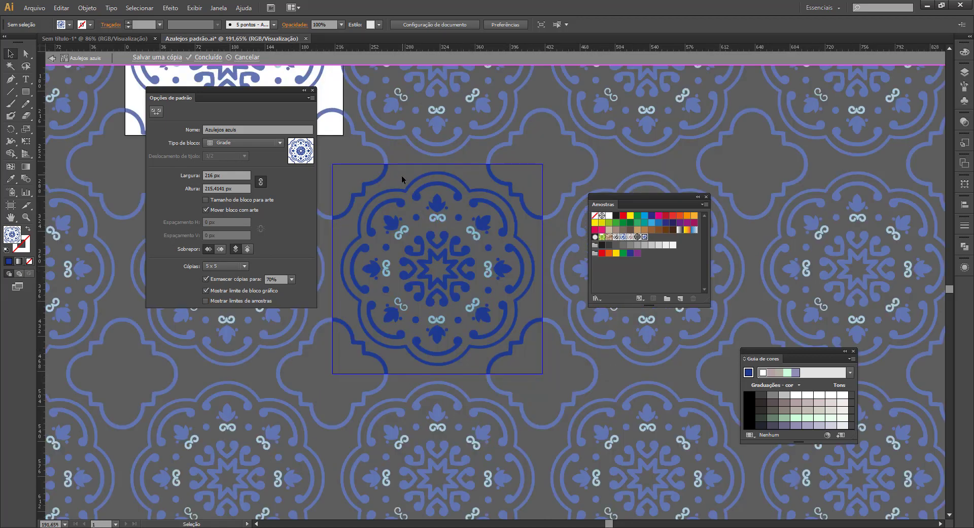
left_click(400, 191)
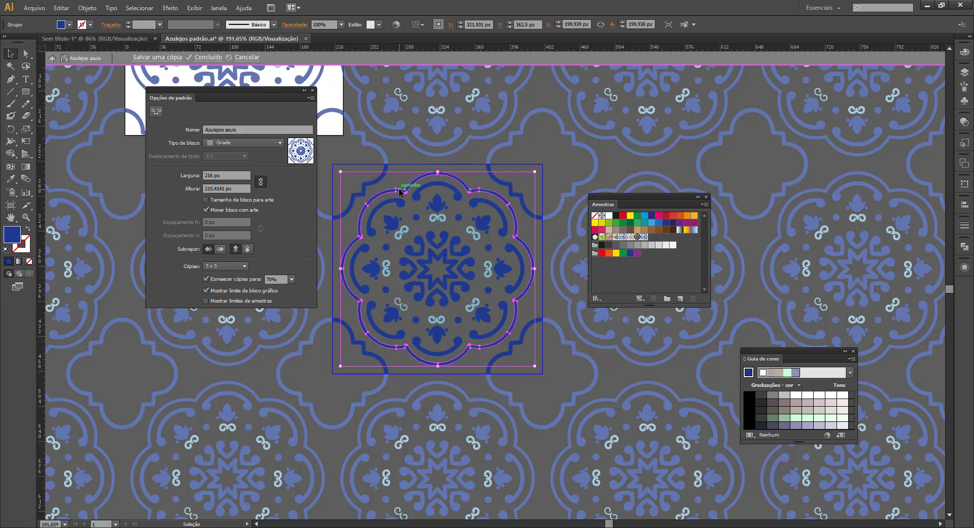
left_click(69, 25)
left_click(63, 49)
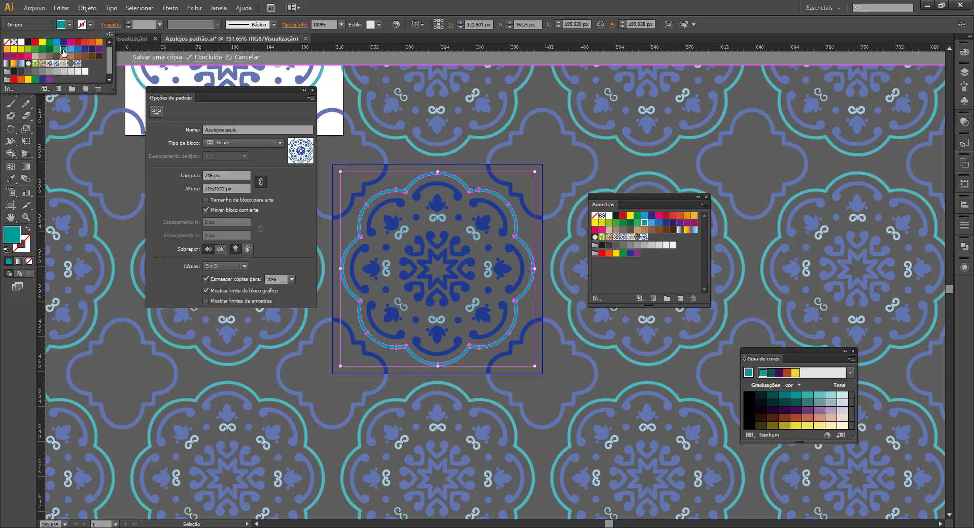
left_click(492, 207)
left_click(472, 157)
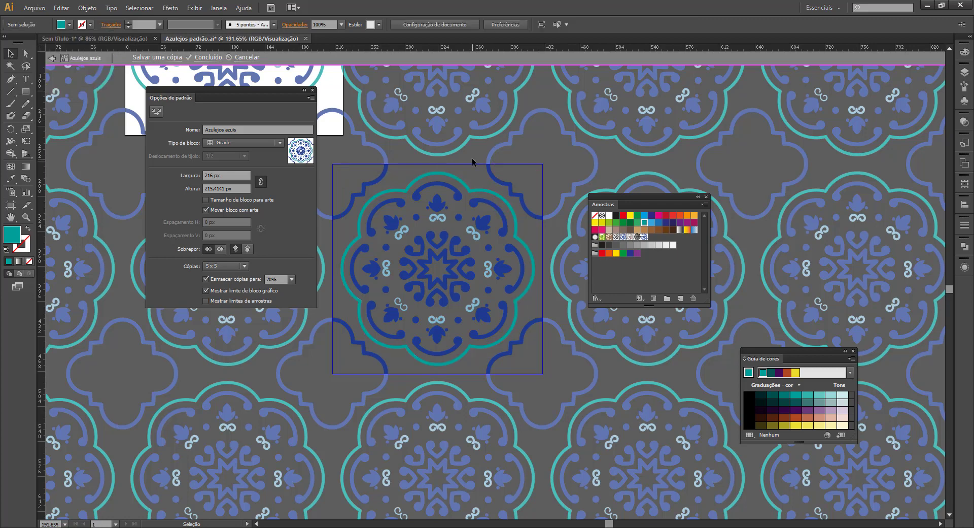
key("ctrl+z")
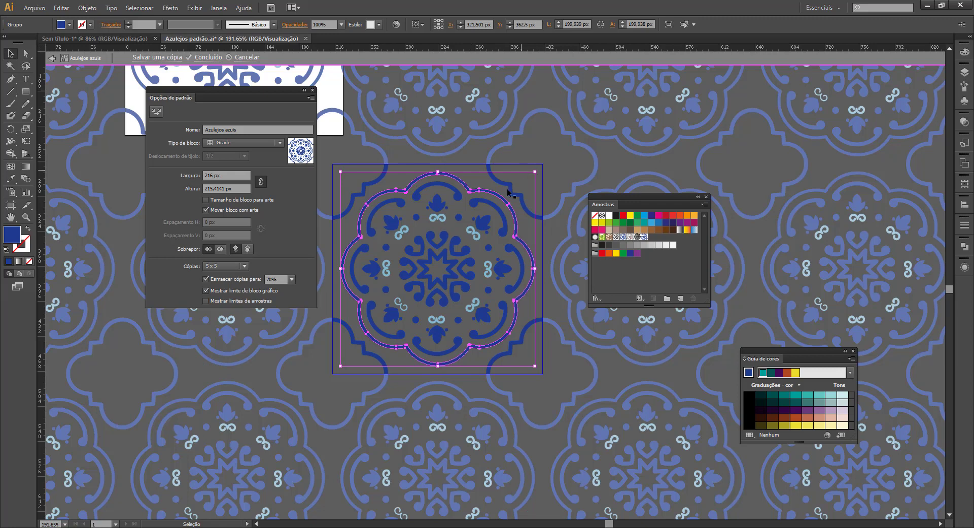
Step: Correct the thin lower-left swirl in the central pattern tile to match the thicker bottom-center swirl
scroll(416, 308, "up", 2)
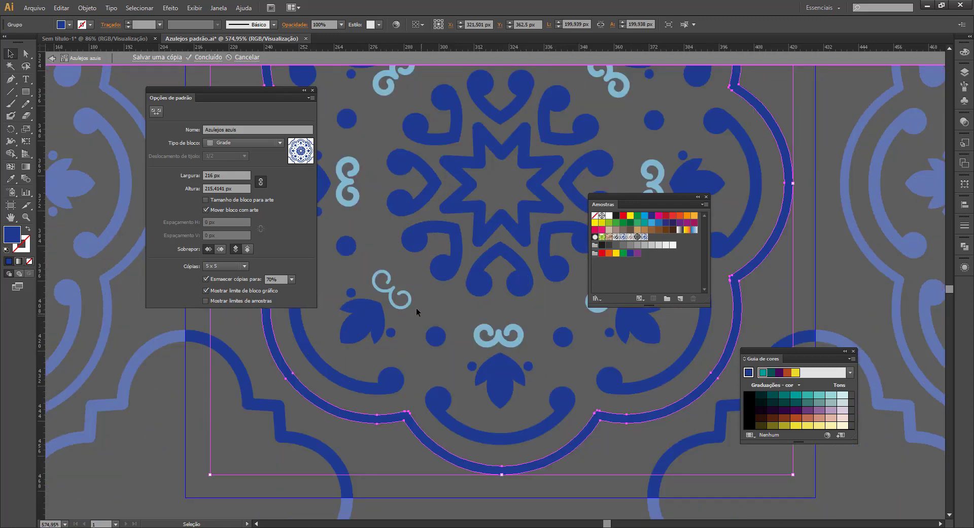
left_click(405, 303)
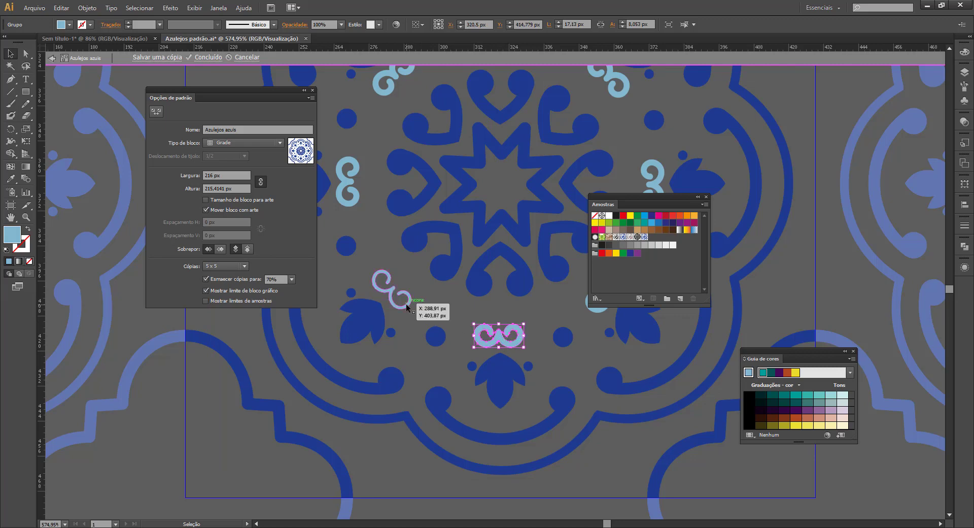
left_click_drag(506, 336, 501, 339)
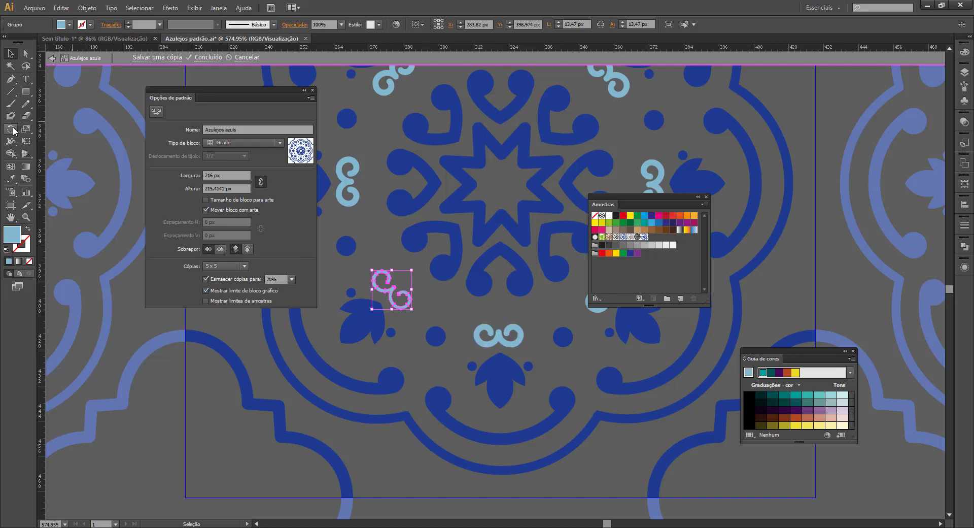
left_click_drag(502, 333, 389, 298)
left_click(458, 232, "shift")
left_click(440, 307)
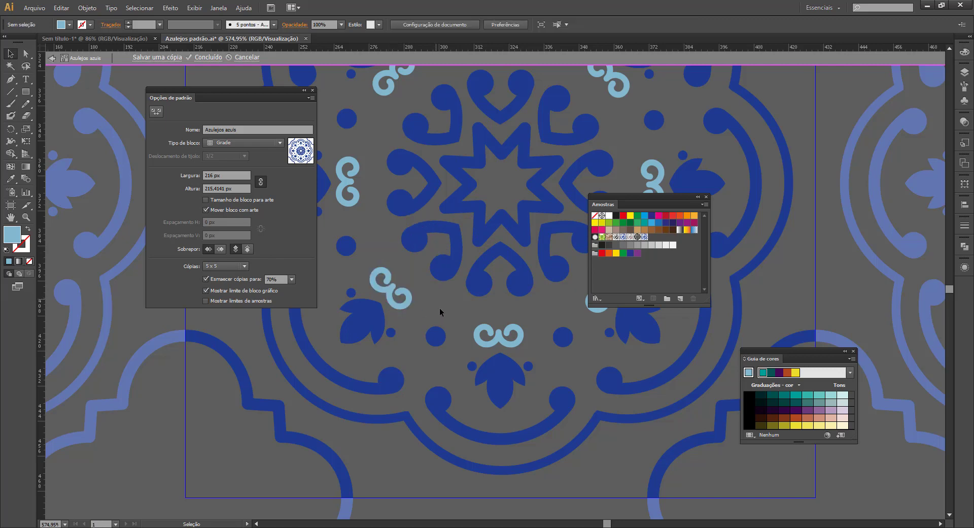
Step: Check the edited swirl across the repeated tiles and bring the central pattern tile back into view
left_click(456, 318, "ctrl+alt")
left_click(522, 354, "ctrl+alt")
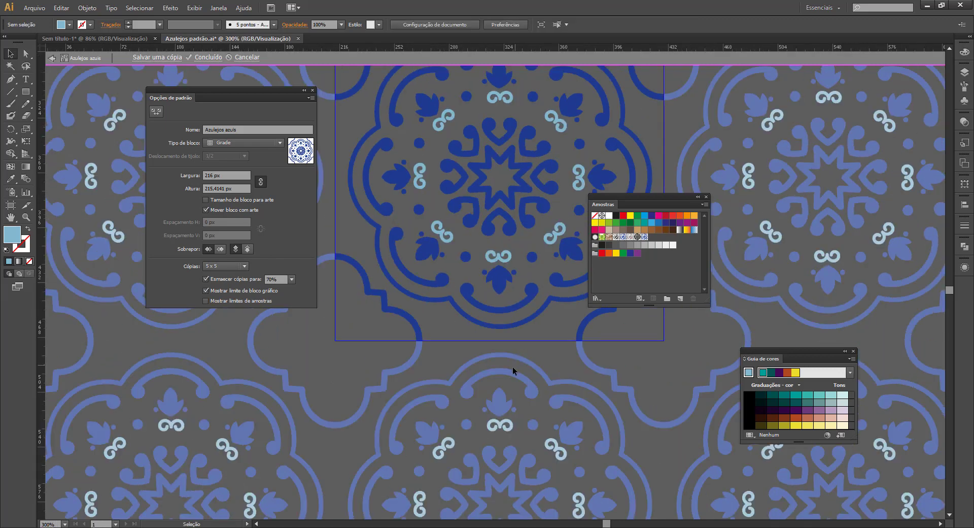
scroll(512, 367, "down", 5)
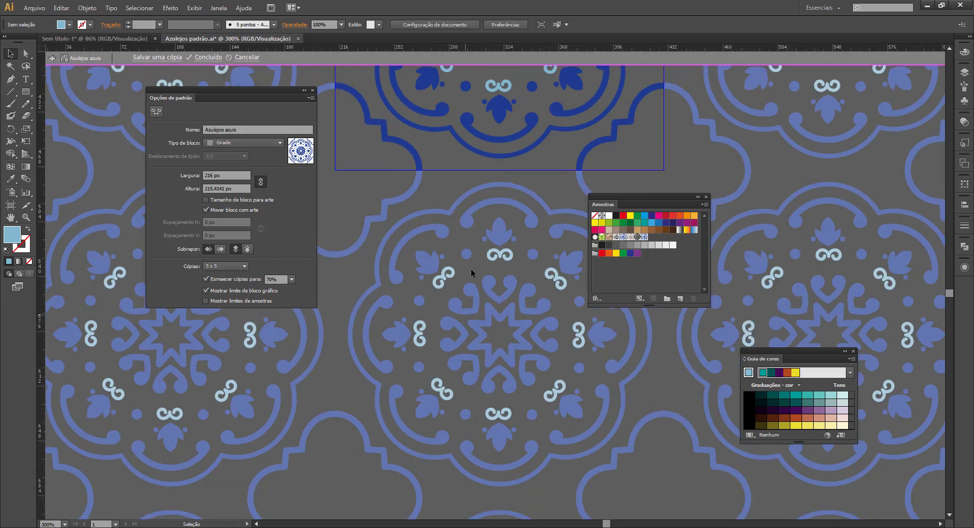
key("ctrl+minus")
key("ctrl+minus")
left_click_drag(483, 257, 443, 316)
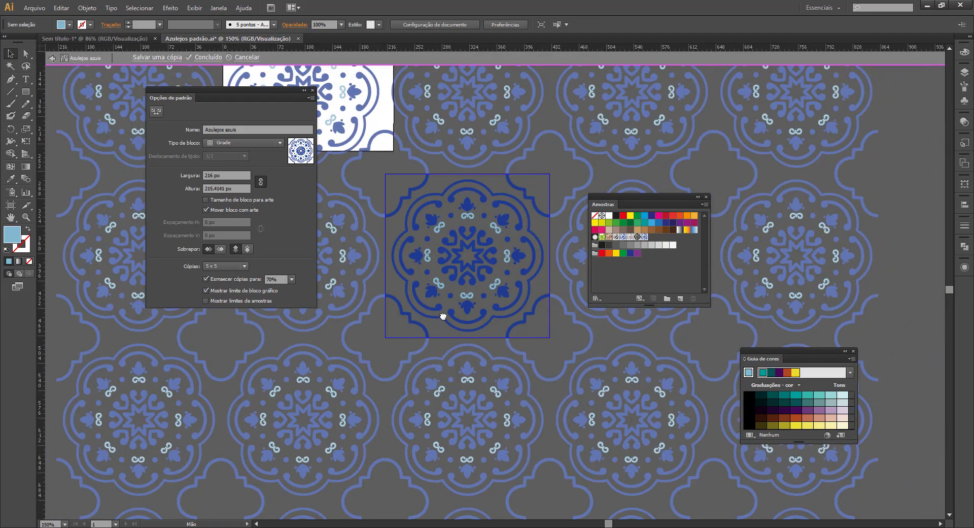
Step: Try the Tijolo por linha, Tijolo por coluna and Hexadecimal por coluna tile types for the pattern, and return it to Grade
left_click(260, 145)
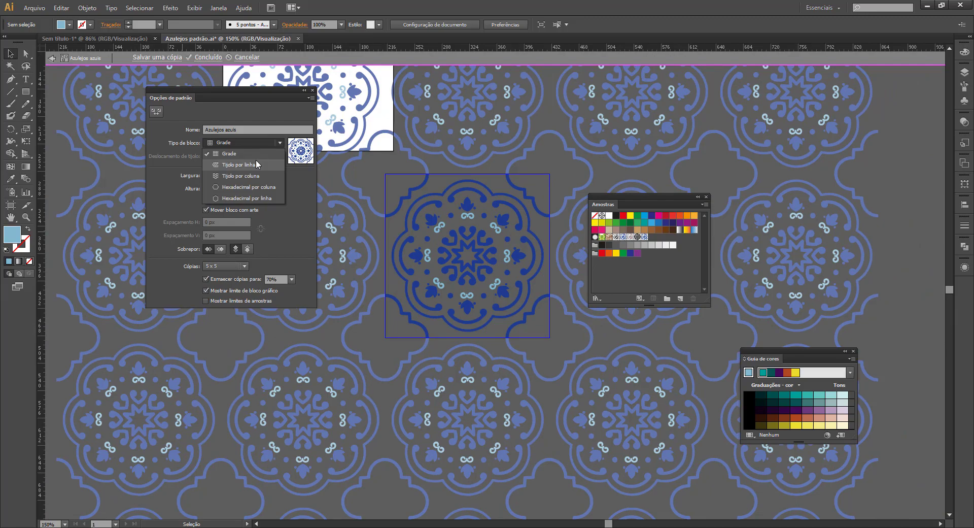
left_click(247, 165)
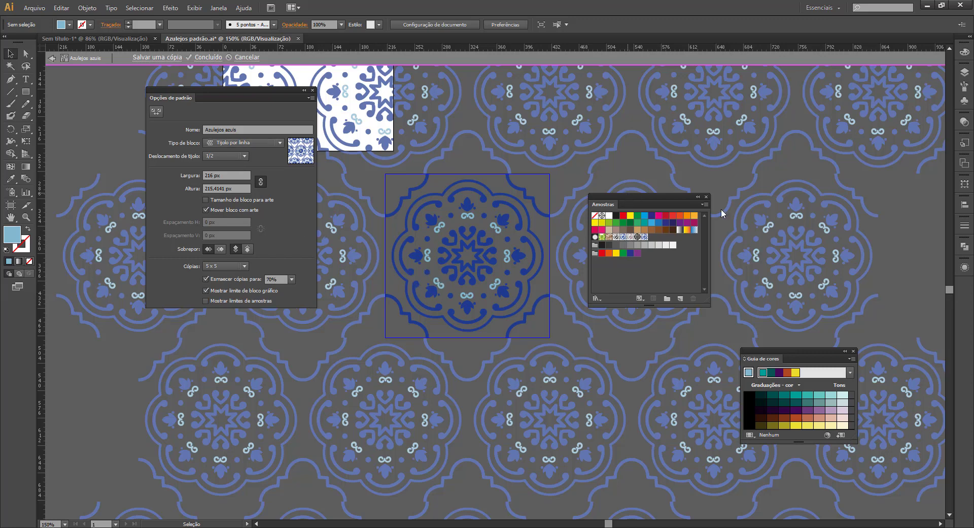
left_click_drag(628, 195, 800, 203)
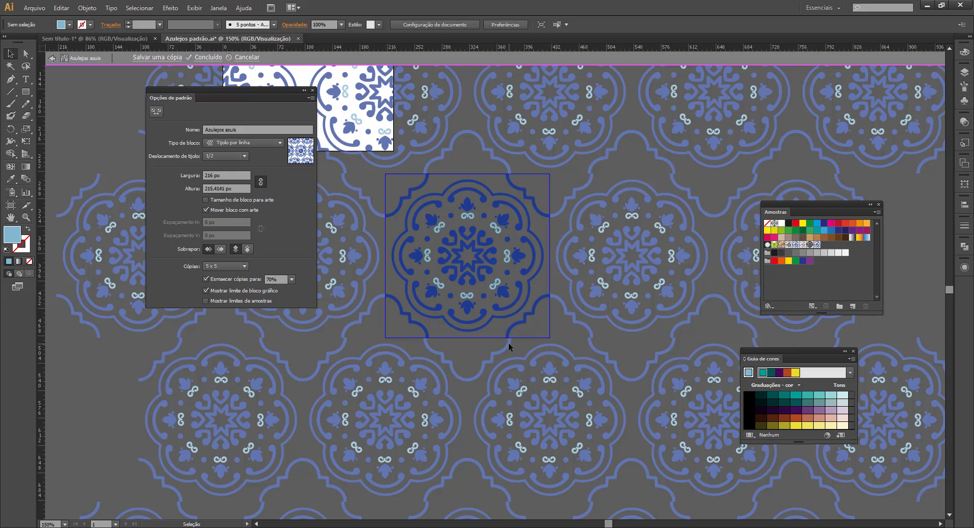
left_click(235, 143)
left_click(232, 176)
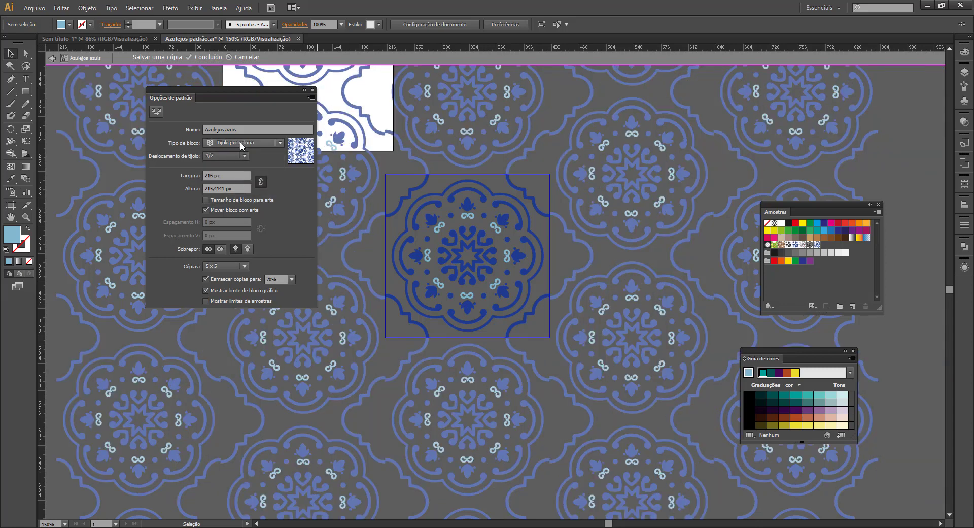
left_click(239, 142)
left_click(236, 187)
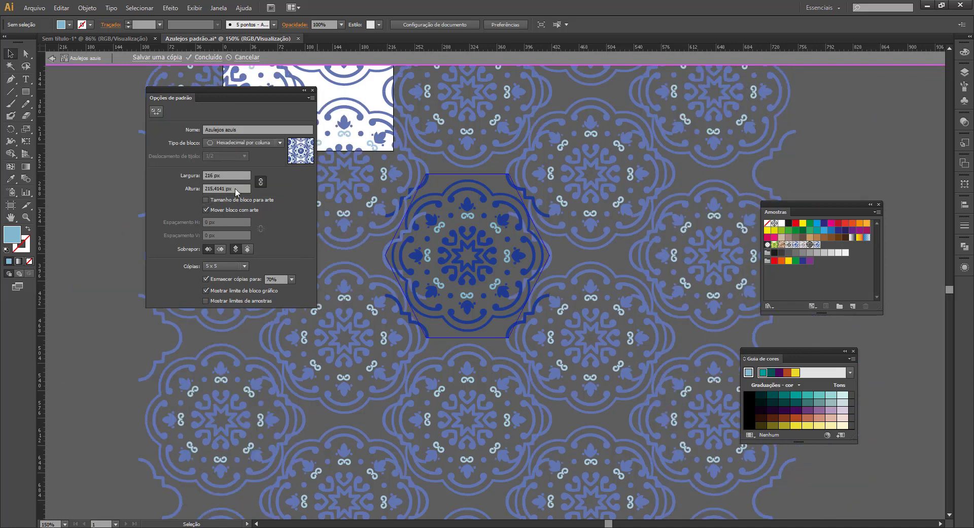
left_click(239, 142)
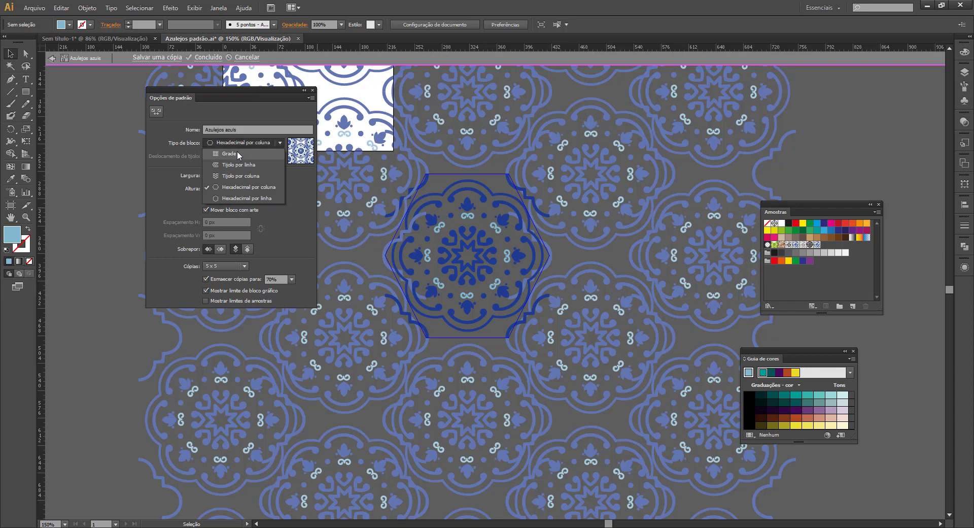
left_click(236, 153)
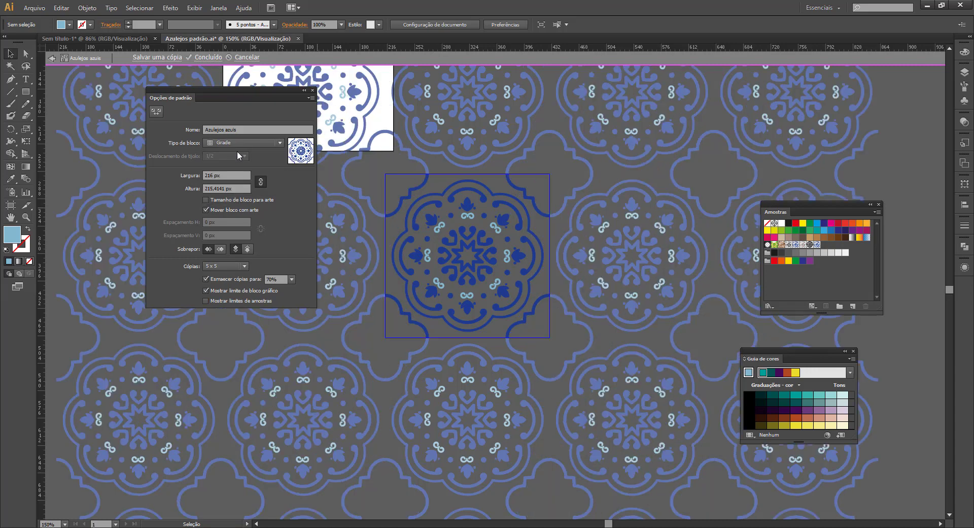
Step: Set the pattern preview to 7 x 7 copies, with Mover bloco com arte turned off, and finish editing the pattern
left_click(245, 265)
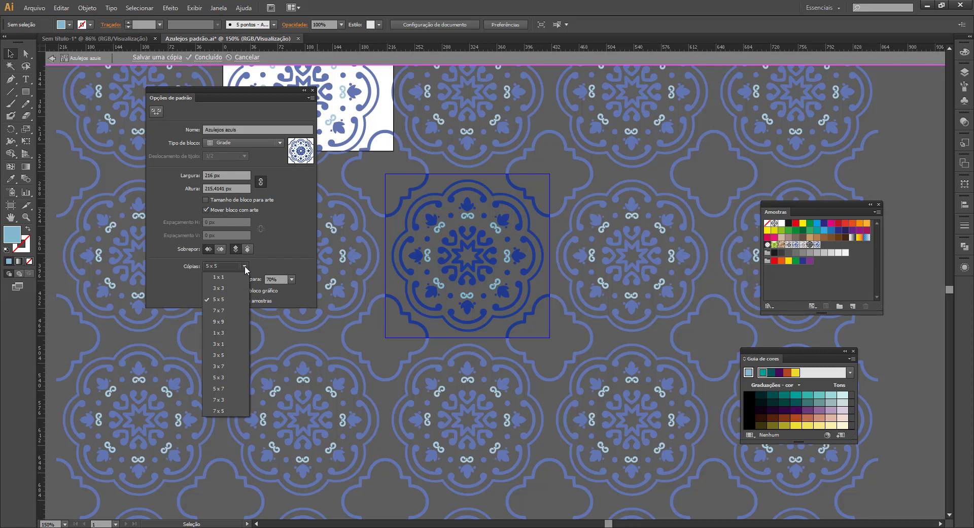
left_click(225, 307)
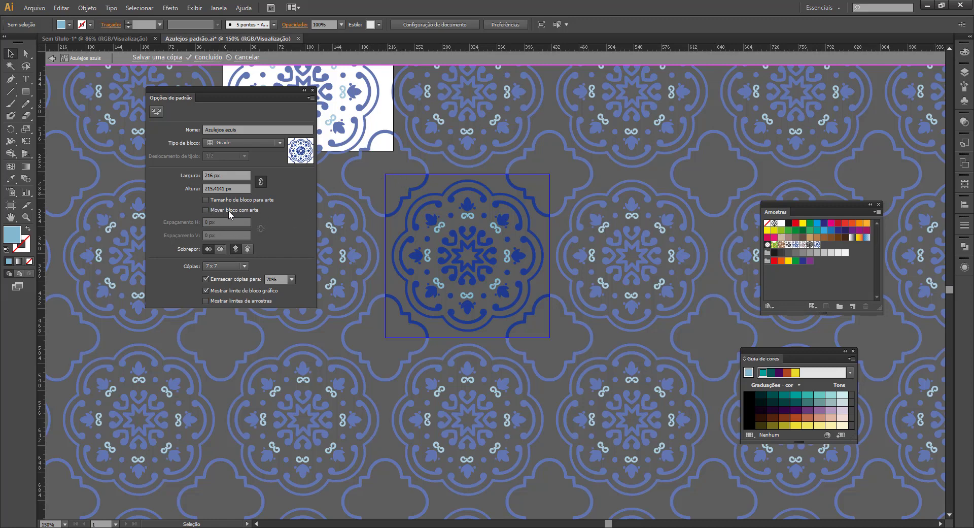
left_click(218, 200)
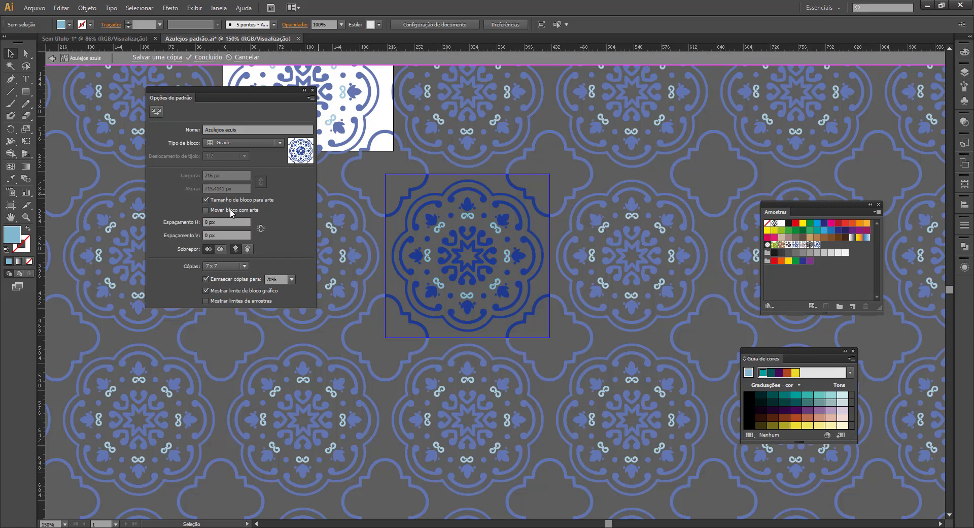
left_click(206, 199)
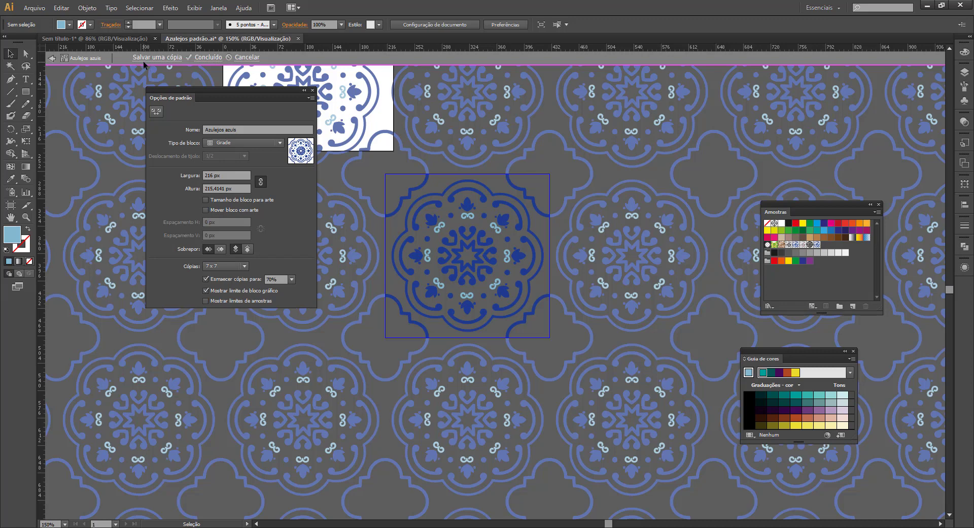
left_click(205, 58)
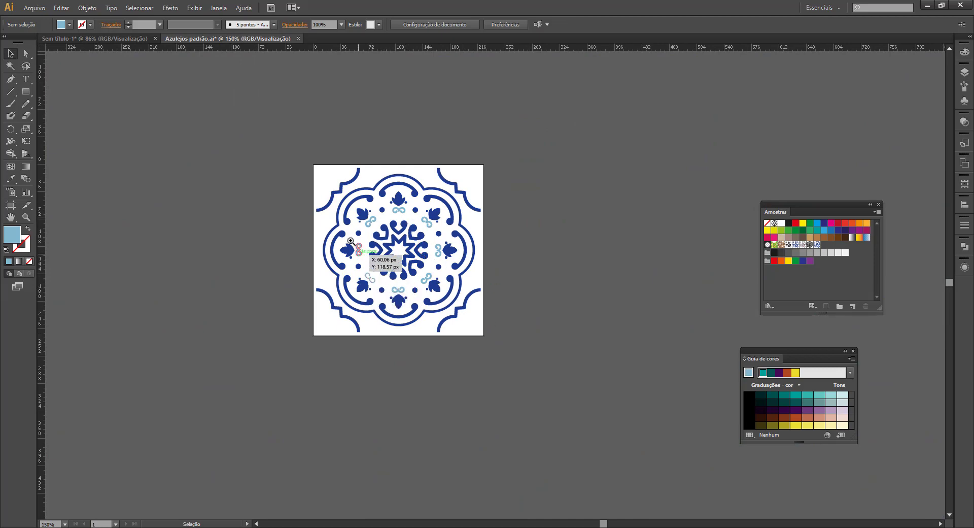
Step: Examine the thin lower-left swirl in the original tile artwork and bring the whole tile back into view
scroll(357, 275, "up", 3)
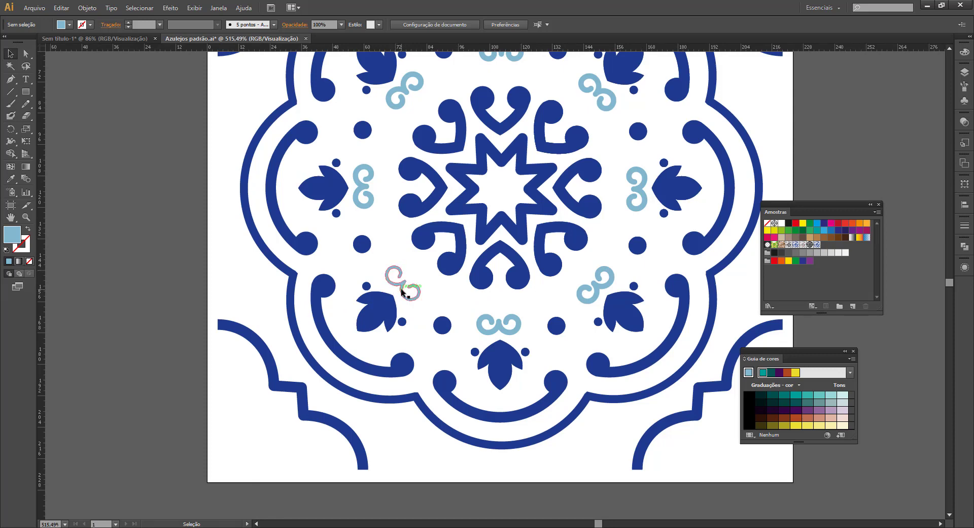
left_click(502, 278, "ctrl+alt")
left_click(502, 279, "ctrl+alt")
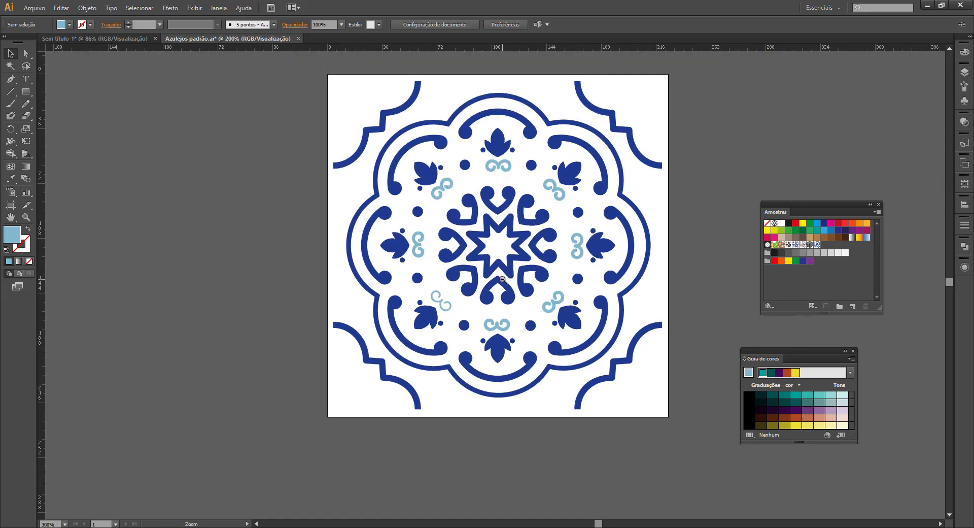
left_click(502, 278, "ctrl+alt")
left_click(503, 279, "ctrl+alt")
left_click(507, 288, "ctrl+alt")
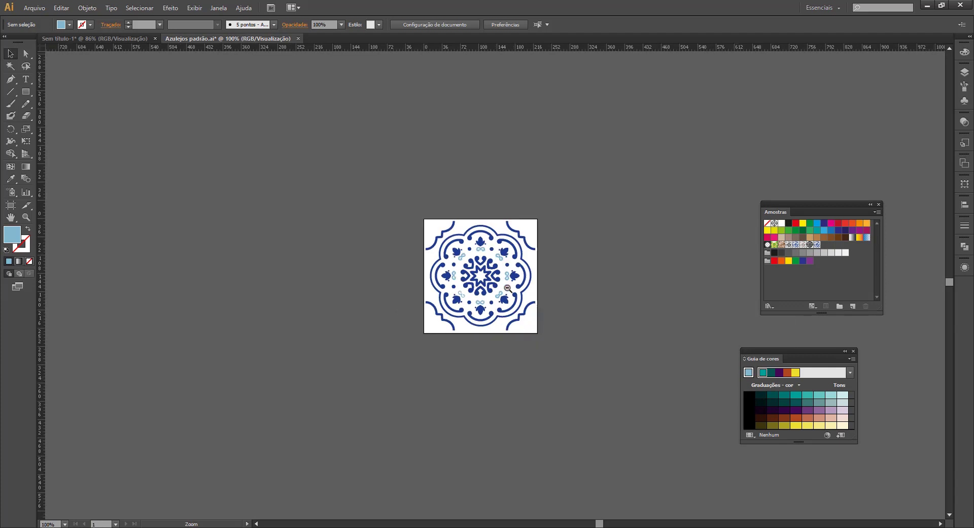
left_click_drag(507, 288, 453, 189)
Step: Make Traço the active layer for drawing
left_click(25, 92)
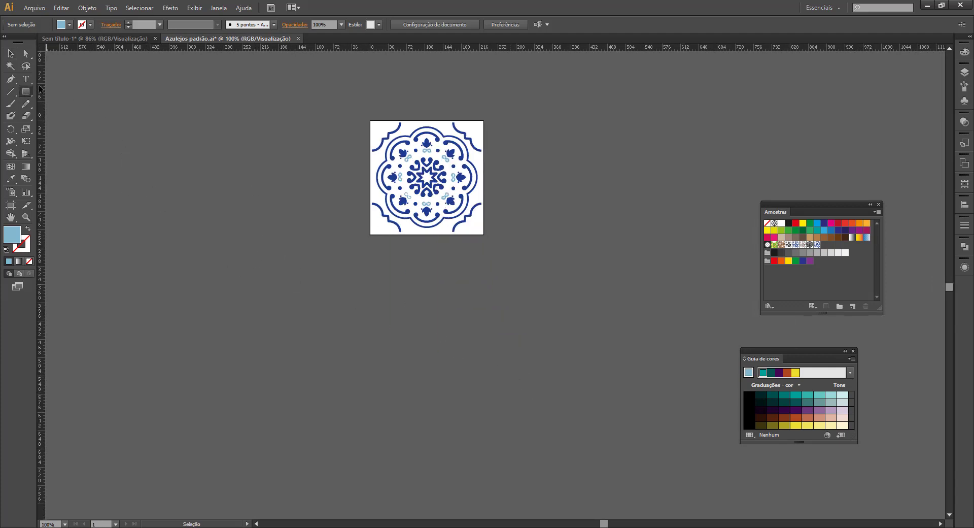
left_click(10, 54)
left_click(964, 73)
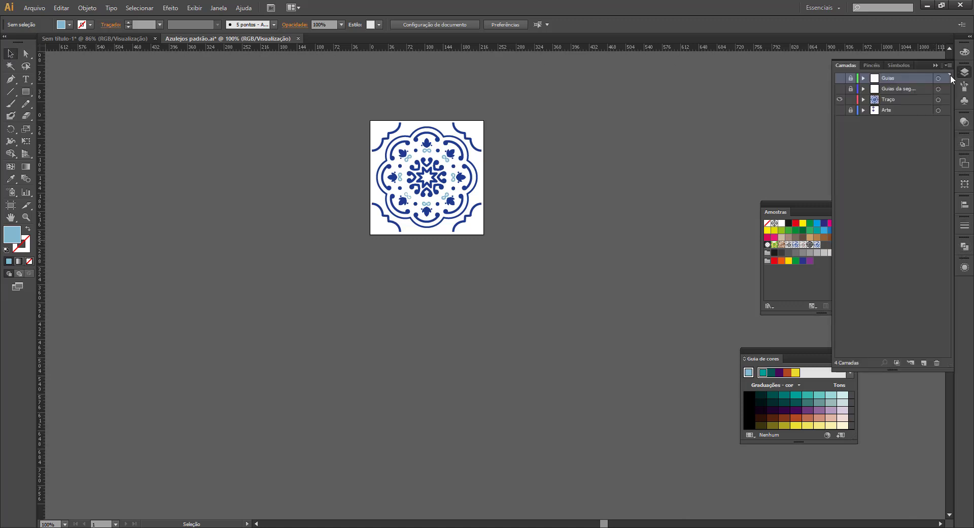
left_click(901, 100)
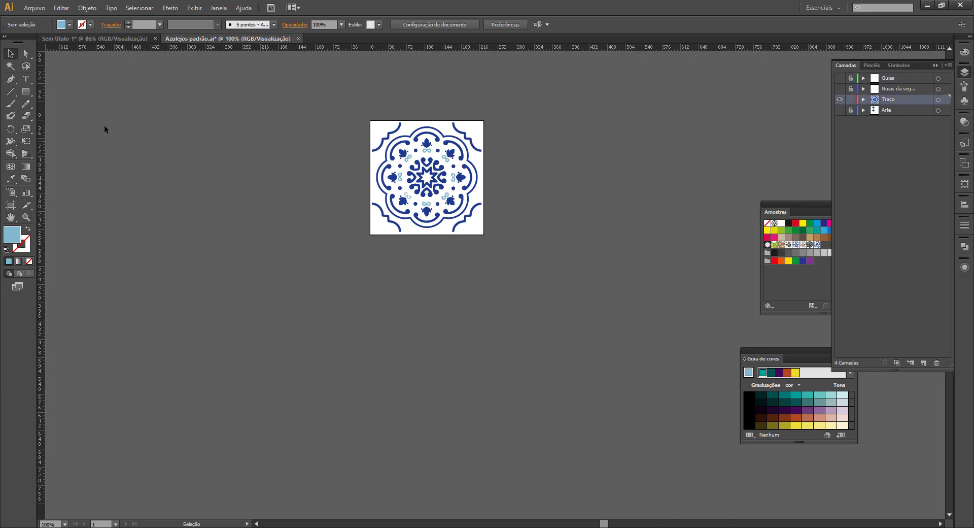
Step: Test the new tile pattern swatch as the fill of a rectangle about 815 × 413 px below the artboard, and delete the rectangle
left_click(25, 92)
left_click_drag(244, 274, 658, 482)
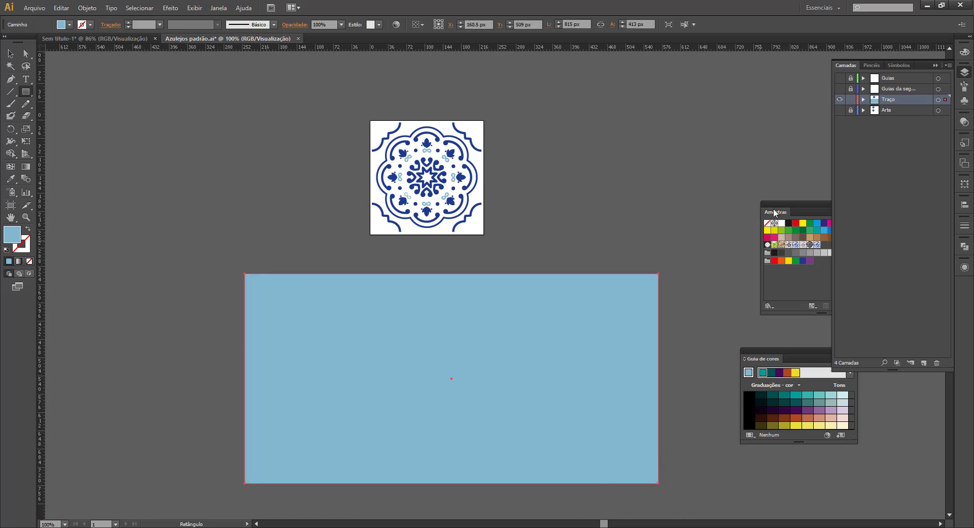
left_click(817, 245)
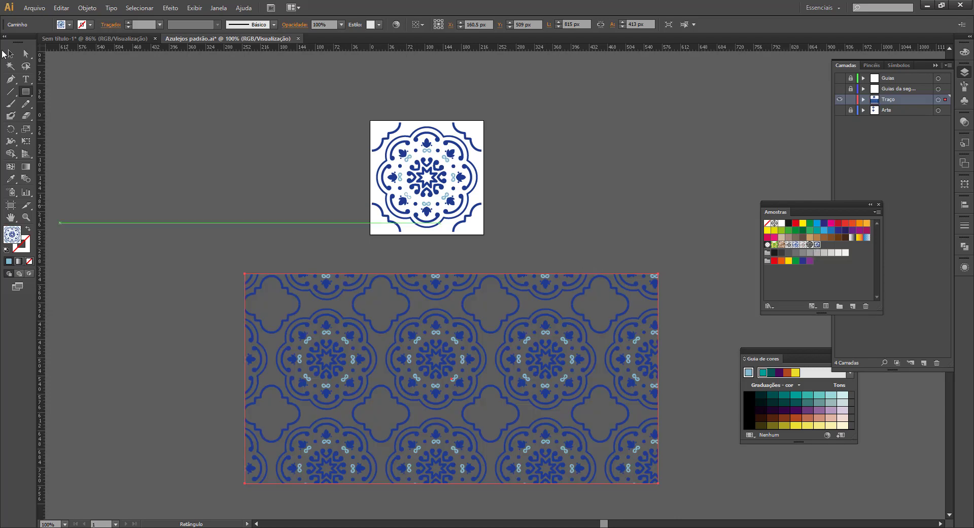
key("v")
left_click(129, 174)
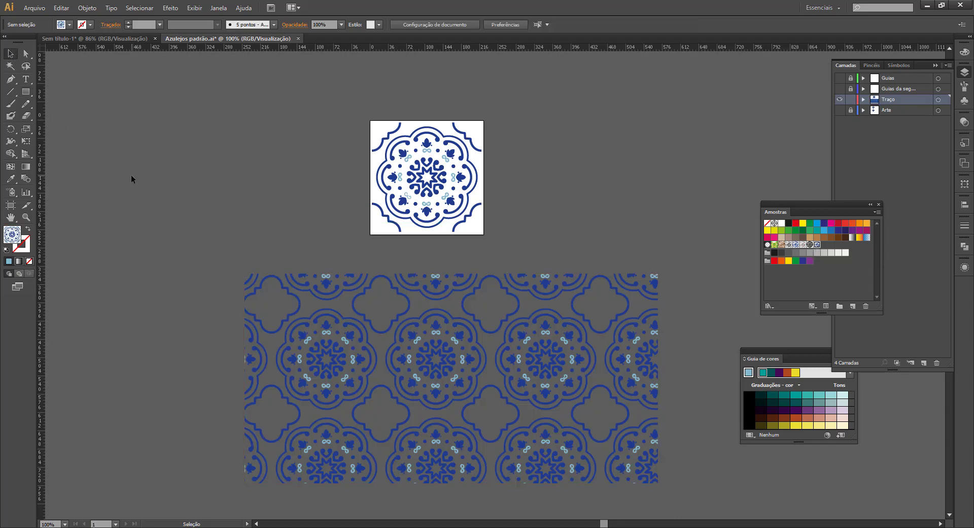
left_click(440, 327)
key("Delete")
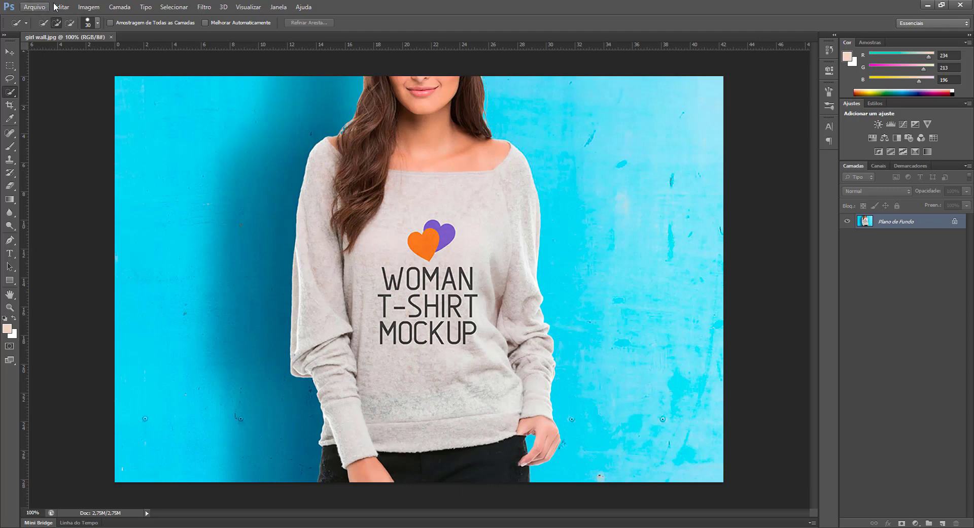
Step: Switch to Photoshop and check the pixel dimensions of girl wall.jpg without changing the image size
left_click(87, 8)
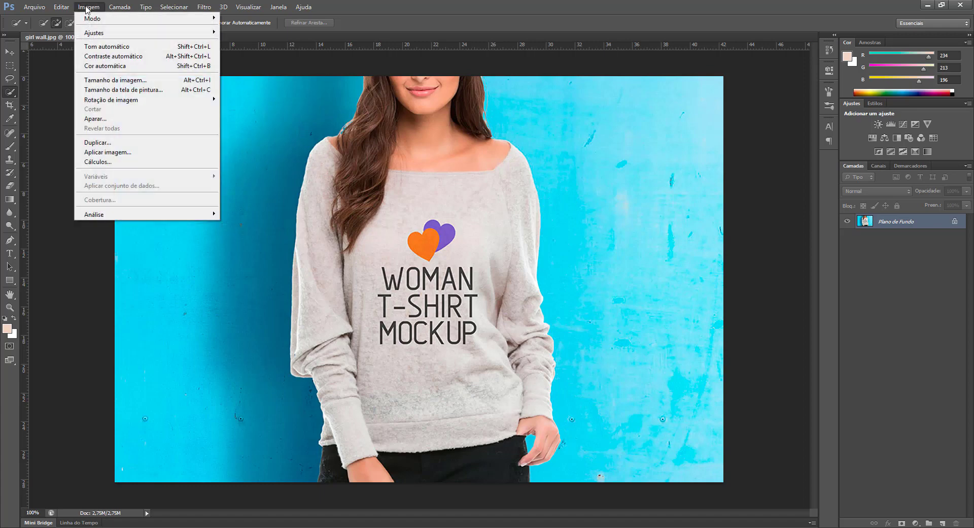
left_click(114, 81)
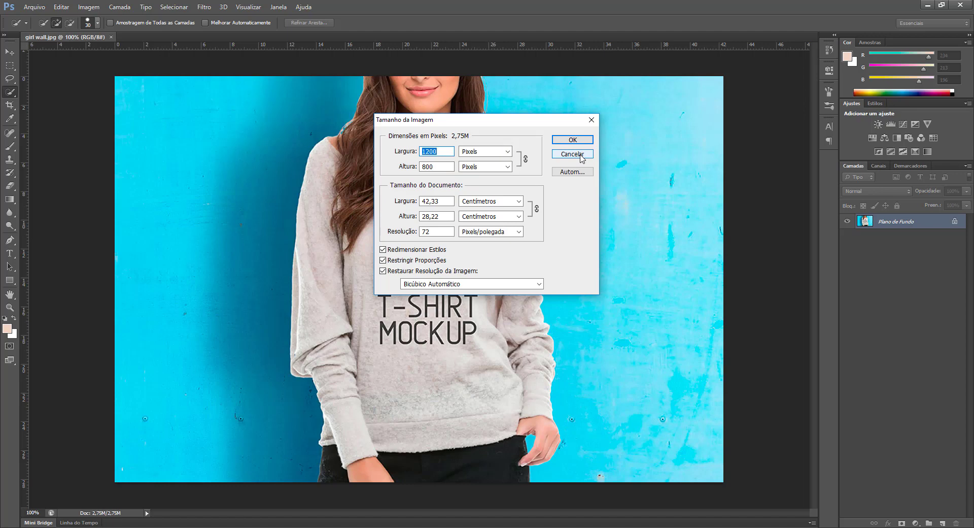
key("Escape")
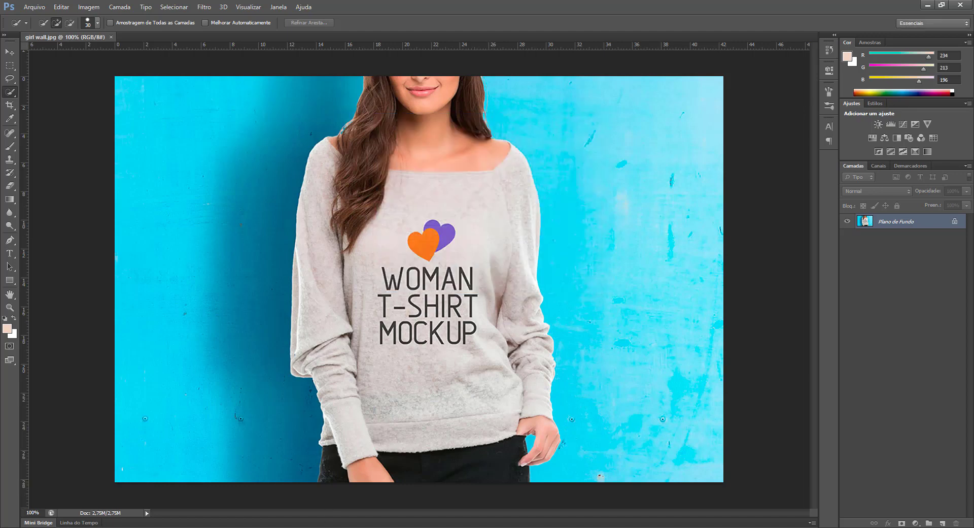
Step: Switch back to Illustrator and draw a second artboard about 1506 × 1101 px below the Azulejo artboard
key("alt+Tab")
key("ctrl+minus")
key("ctrl+minus")
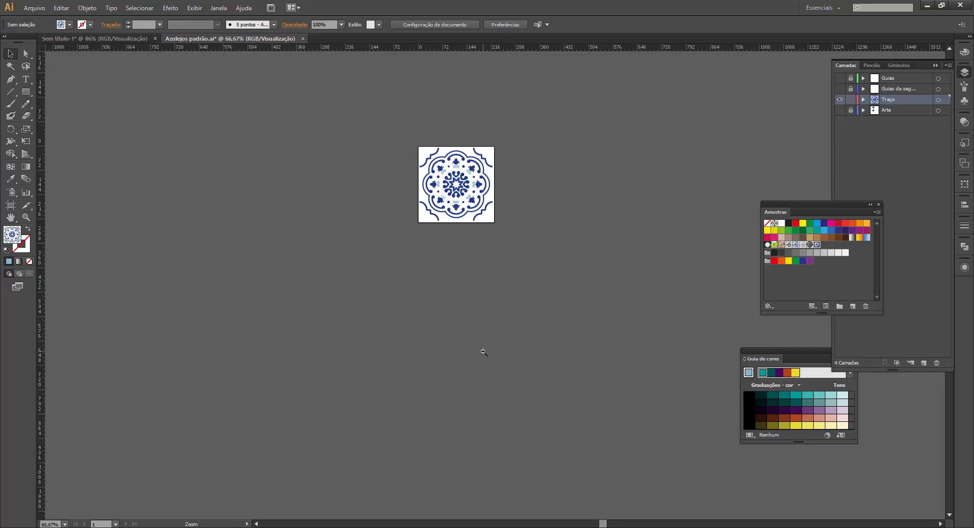
key("ctrl+minus")
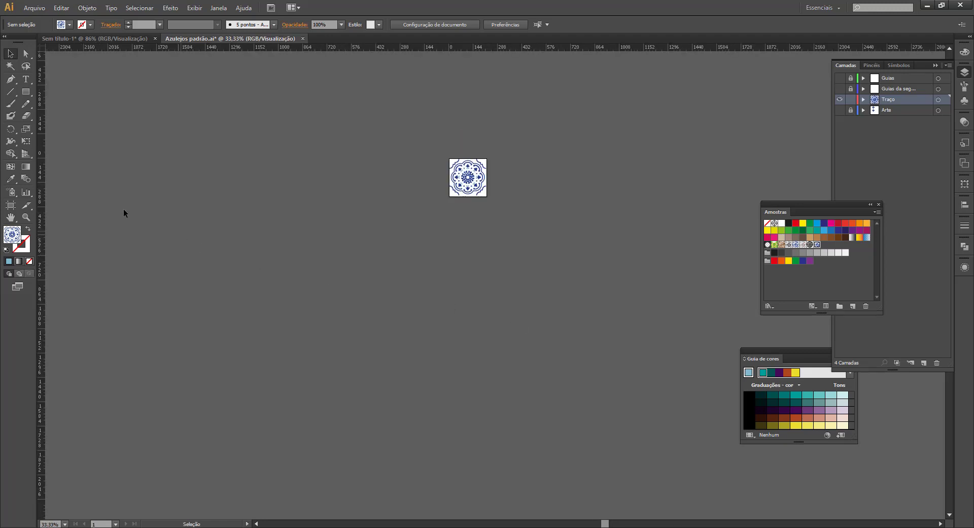
left_click(11, 208)
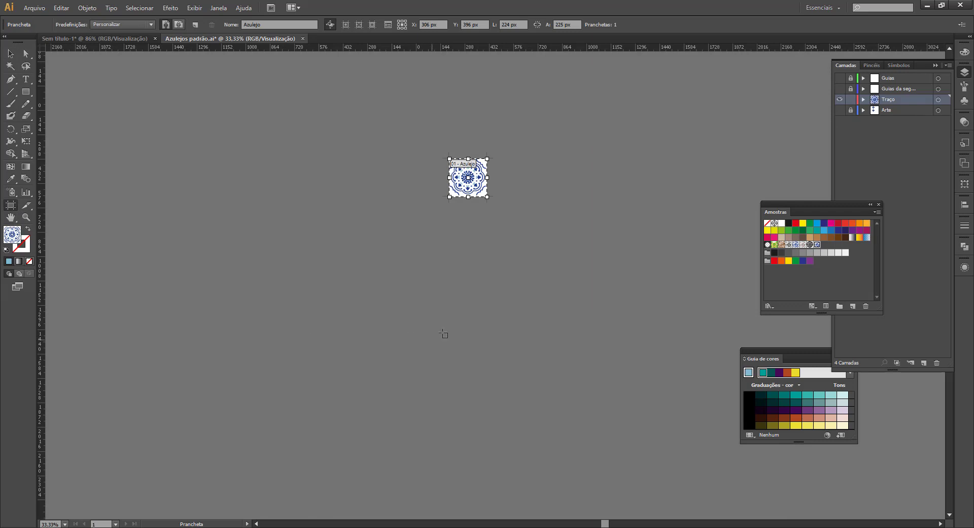
left_click_drag(428, 283, 683, 469)
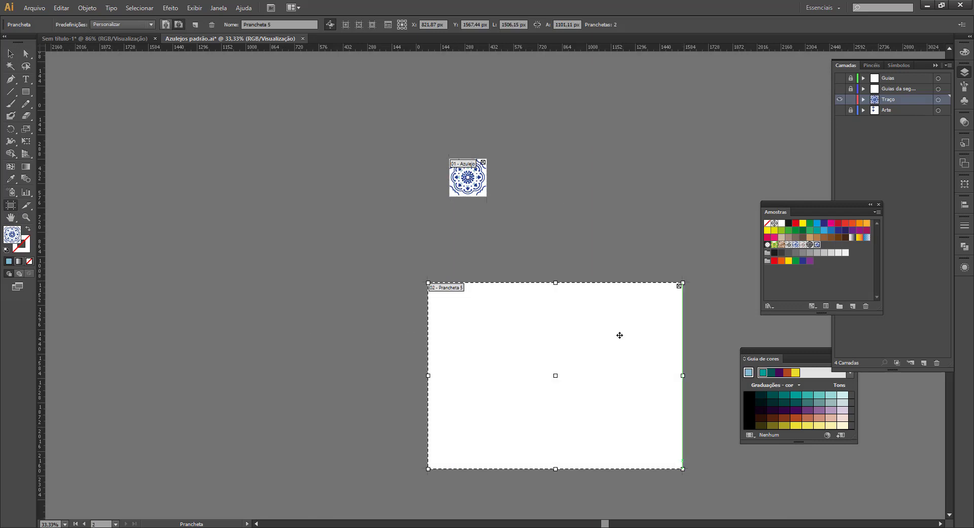
Step: Set the second artboard's size to 1200 px wide by 800 px high
left_click(517, 24)
type("1200")
key("Tab")
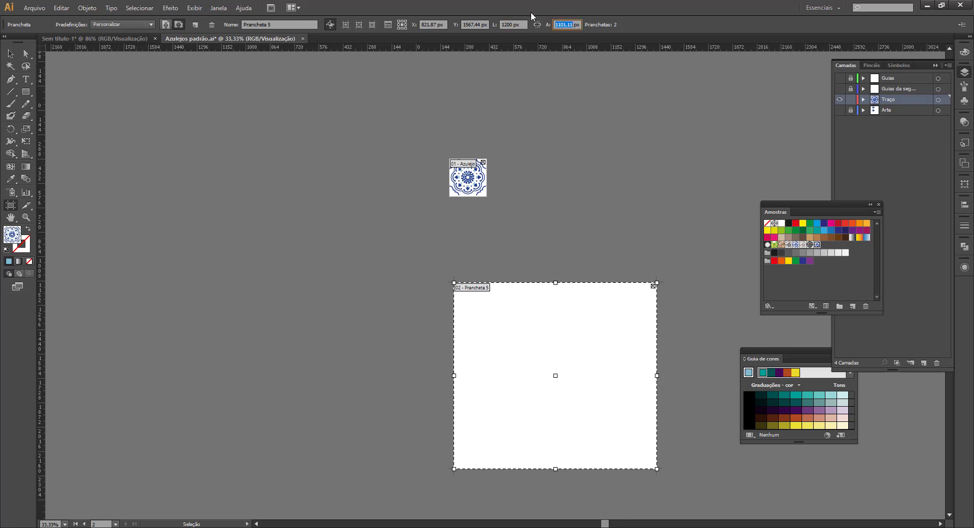
type("800")
key("Return")
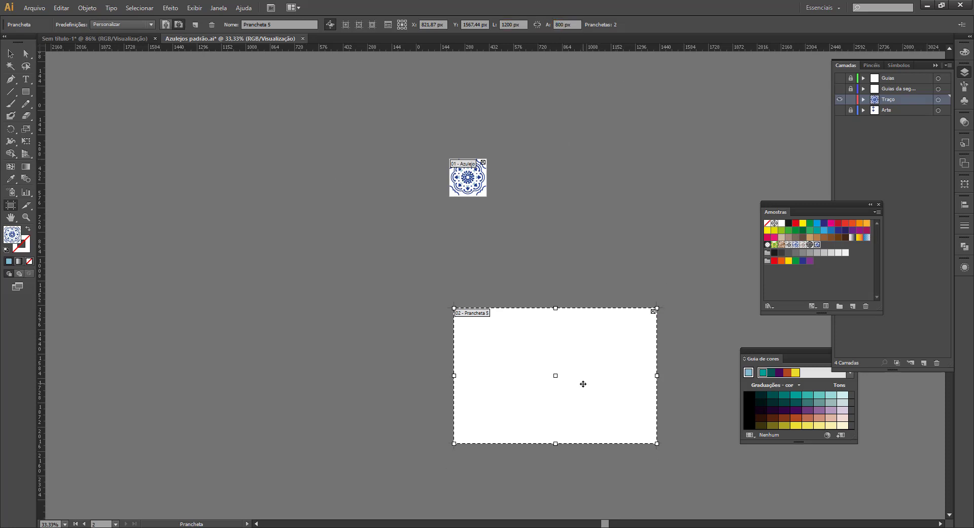
Step: Move the new artboard directly under the Azulejo artboard, aligned to its left edge, and name it "Padrão repetido"
left_click_drag(564, 338, 560, 231)
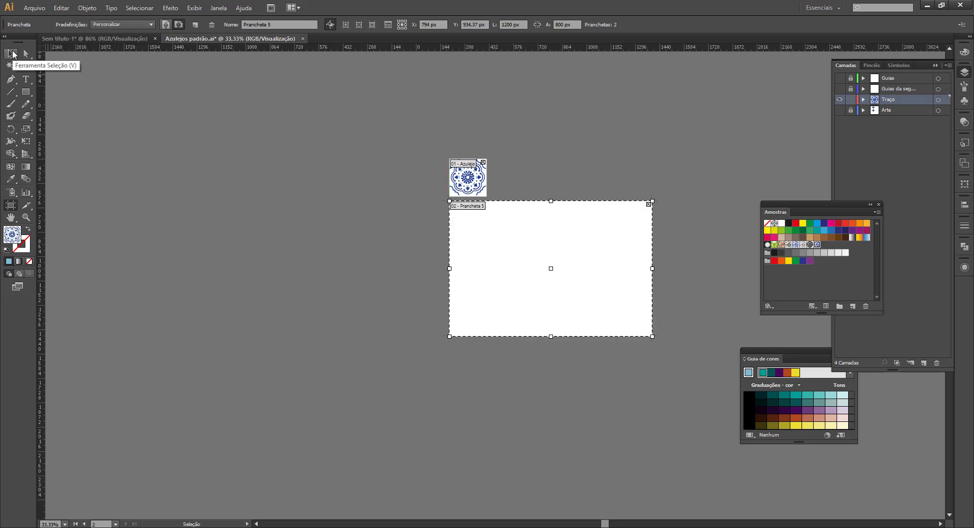
left_click(284, 24)
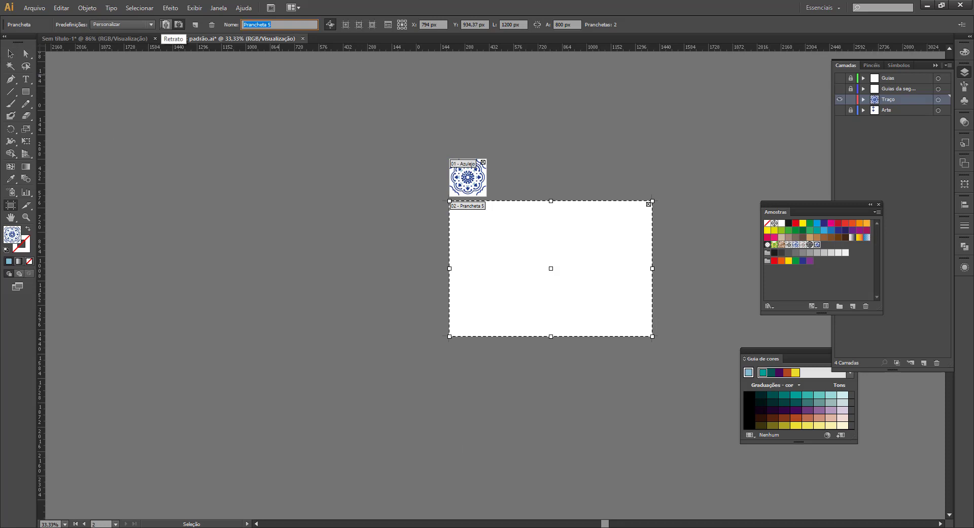
type("Padrão repetido")
key("Return")
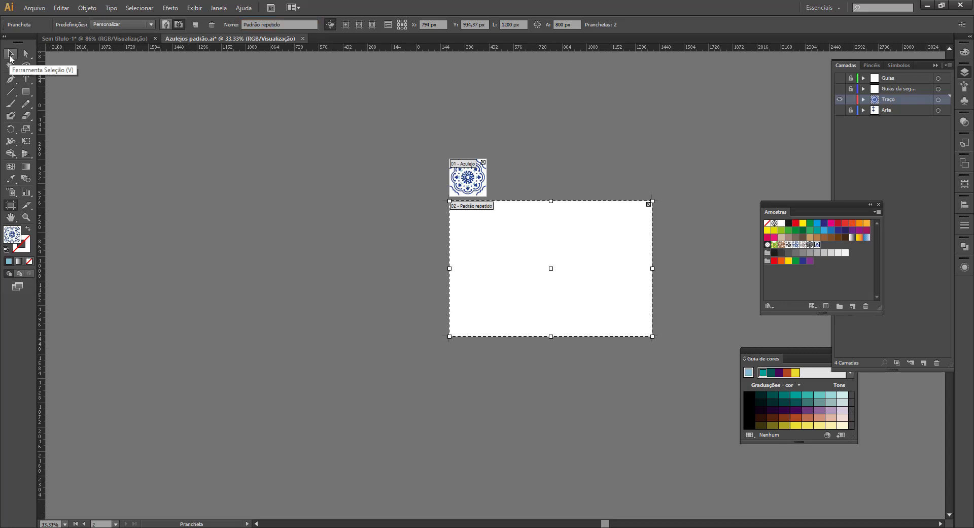
left_click(10, 54)
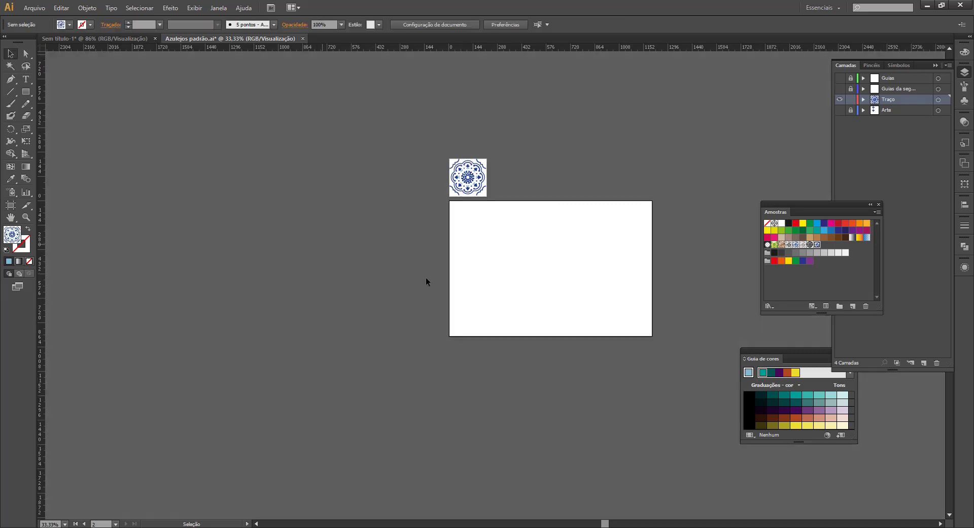
Step: Draw a rectangle with the blue tile pattern fill over the lower artboard, about 1196 × 800 px
left_click_drag(572, 305, 414, 296)
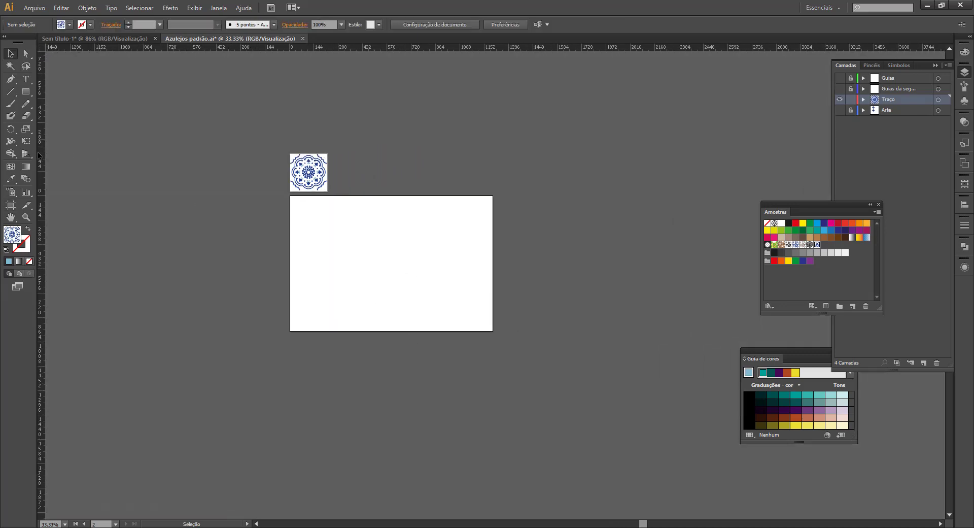
left_click(30, 89)
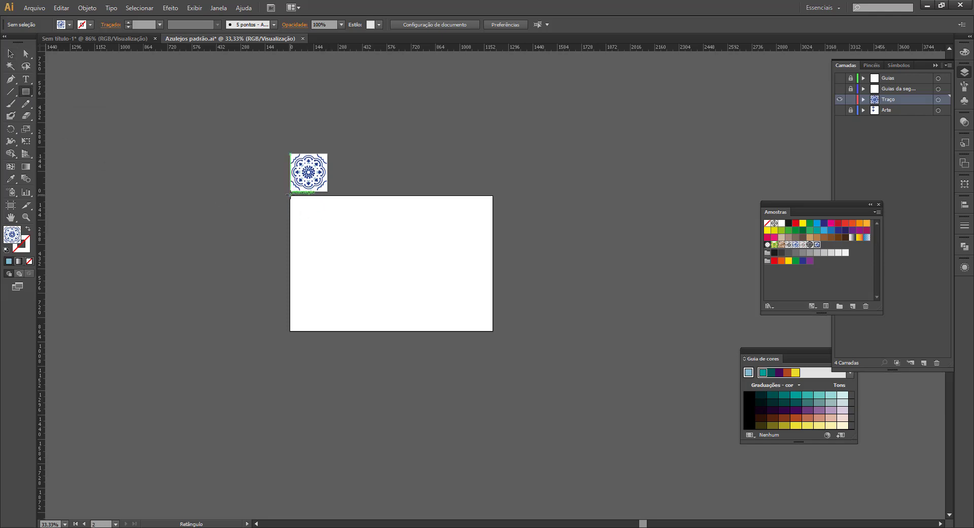
left_click_drag(295, 197, 493, 331)
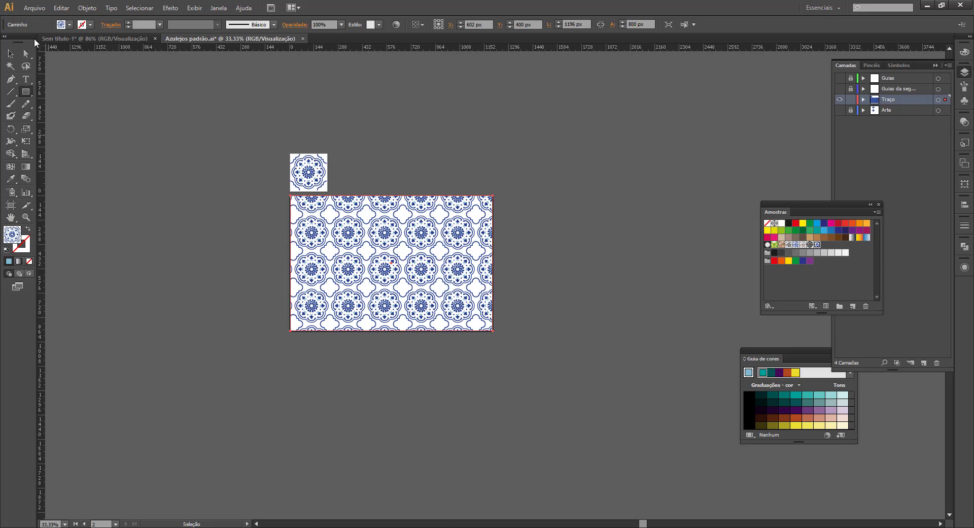
left_click(10, 53)
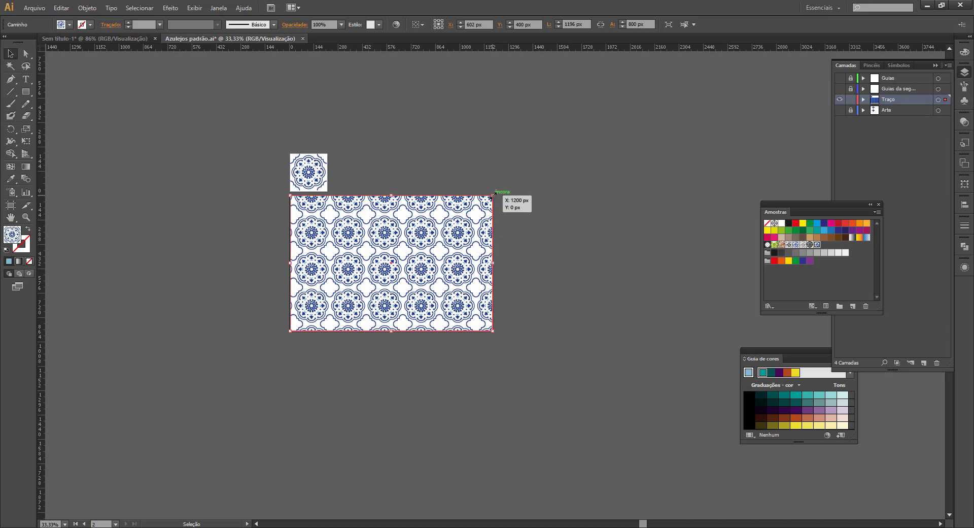
mouse_move(493, 196)
left_mouse_down()
mouse_move(462, 230)
mouse_move(416, 263)
mouse_move(397, 259)
mouse_move(452, 233)
mouse_move(472, 210)
mouse_move(399, 267)
mouse_move(493, 196)
left_mouse_up()
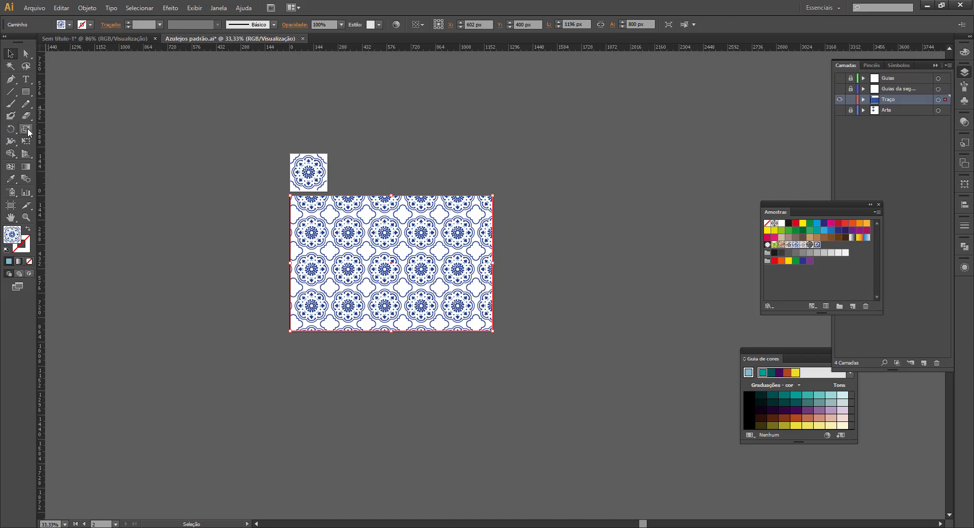
Step: Try scaling the pattern-filled rectangle freehand to about 419 × 280 px and undo it
left_click(28, 127)
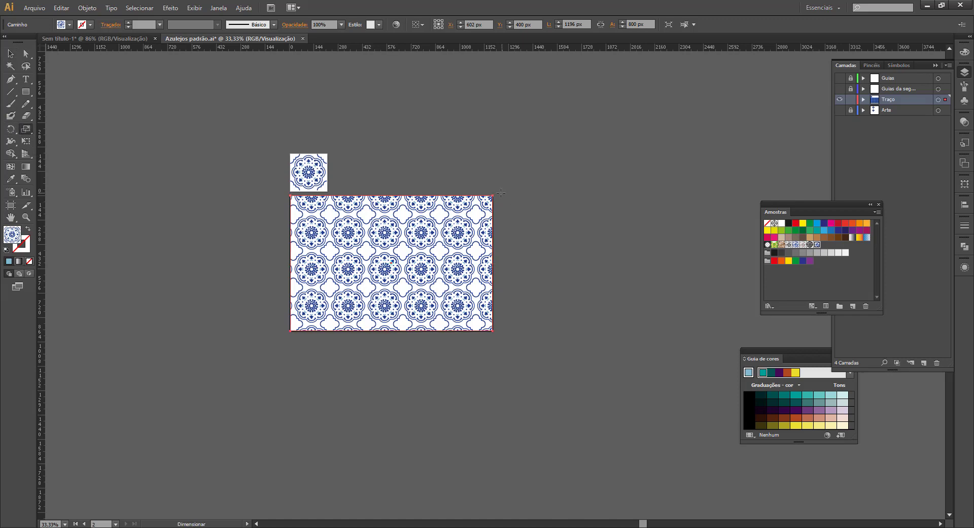
left_click_drag(501, 193, 439, 250)
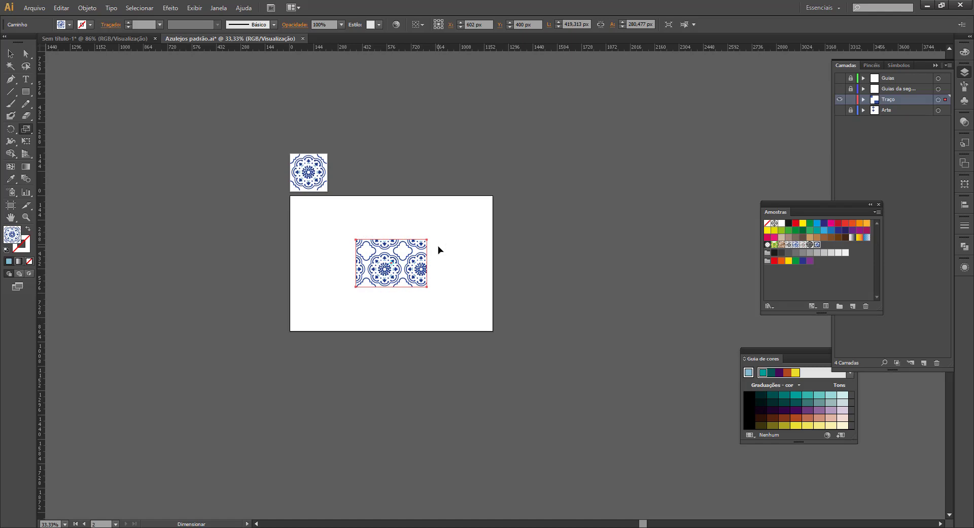
key("ctrl+z")
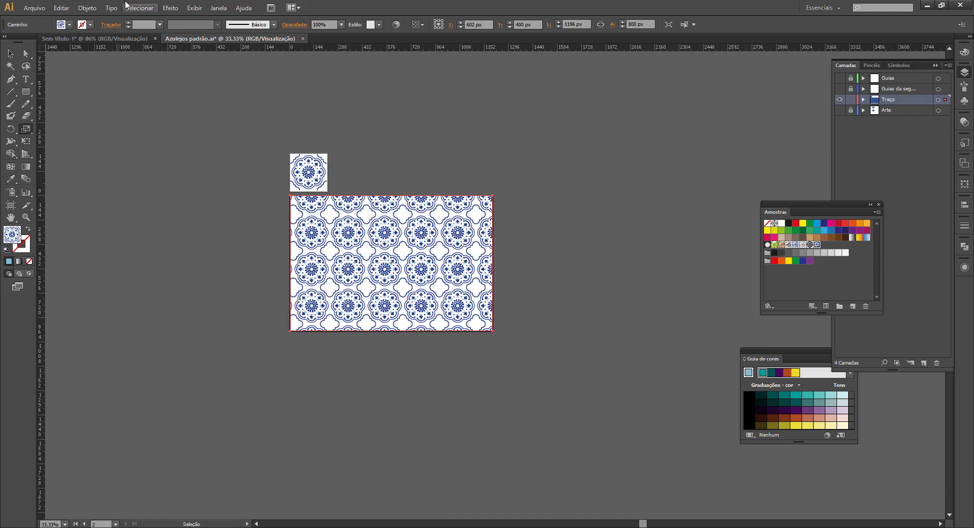
Step: Scale the rectangle uniformly to 50% with pattern transformation enabled, so the tiles shrink together with the object
left_click(87, 8)
mouse_move(116, 20)
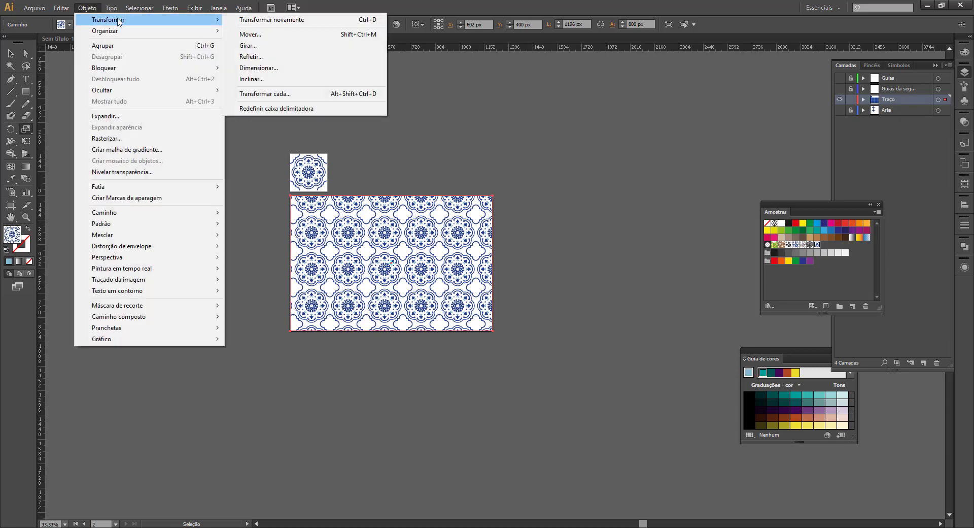
left_click(296, 69)
left_click_drag(244, 38, 163, 145)
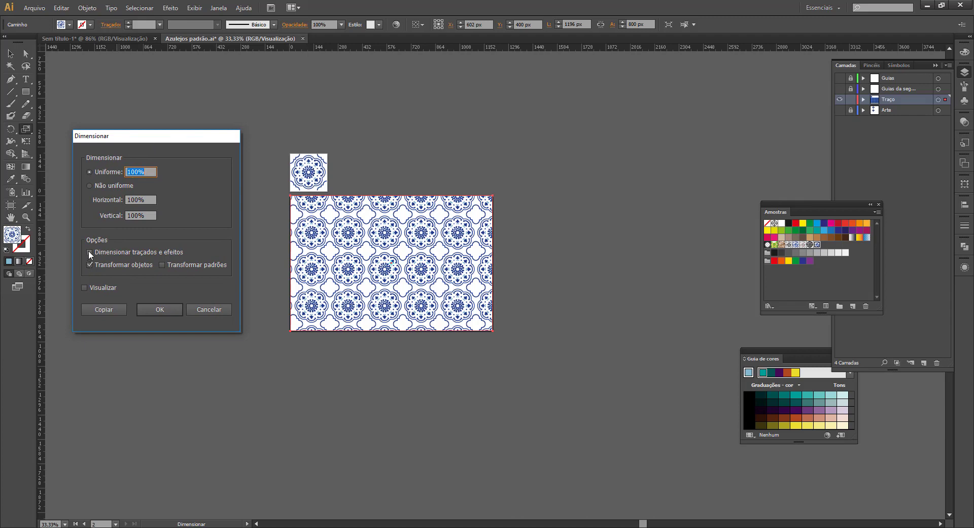
left_click(175, 266)
left_click(84, 287)
left_click(133, 172)
left_click_drag(137, 172, 116, 171)
type("50")
left_click(168, 311)
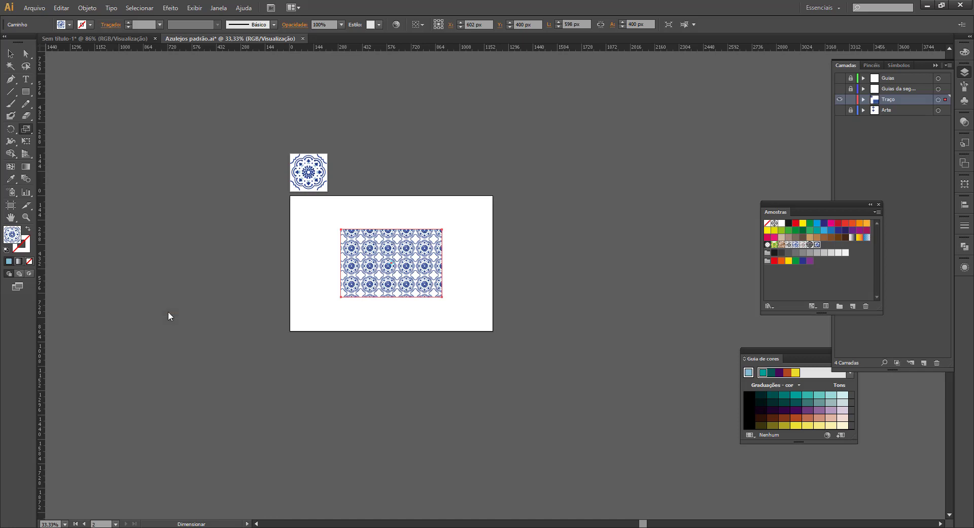
key("v")
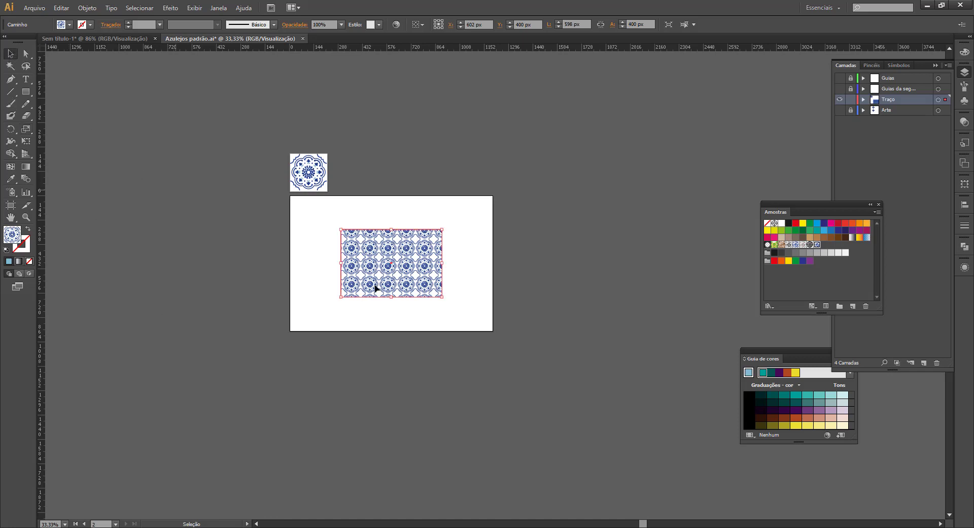
Step: Preview another uniform scaling of the rectangle with pattern transformation turned off, and cancel it
left_click(111, 8)
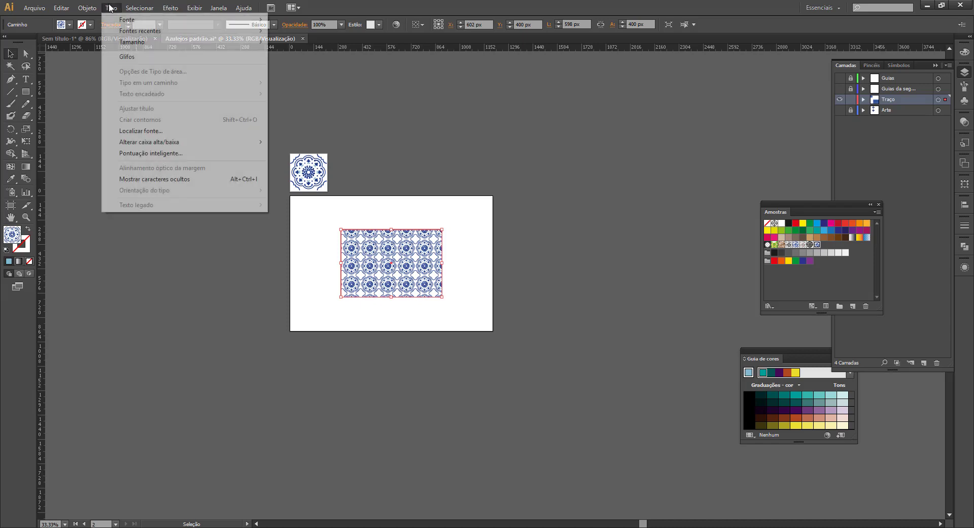
mouse_move(96, 10)
mouse_move(142, 20)
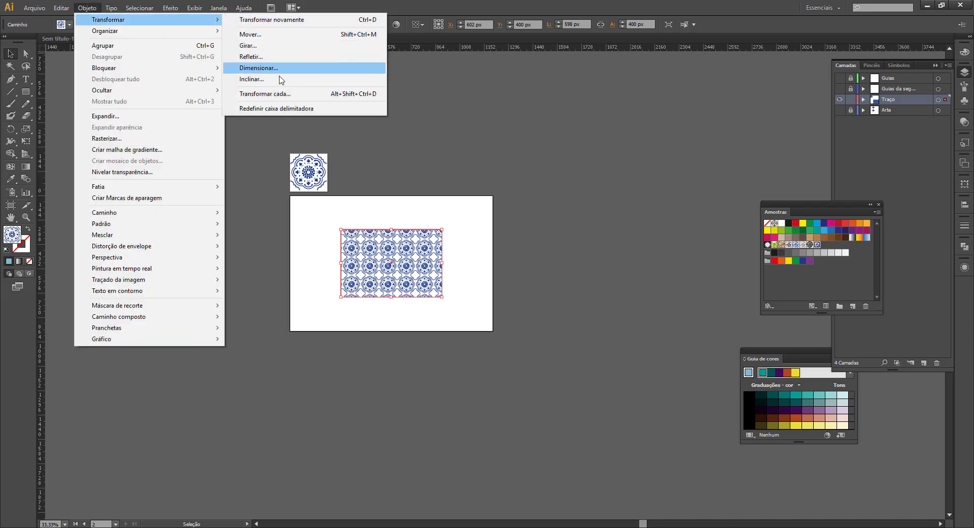
left_click(258, 68)
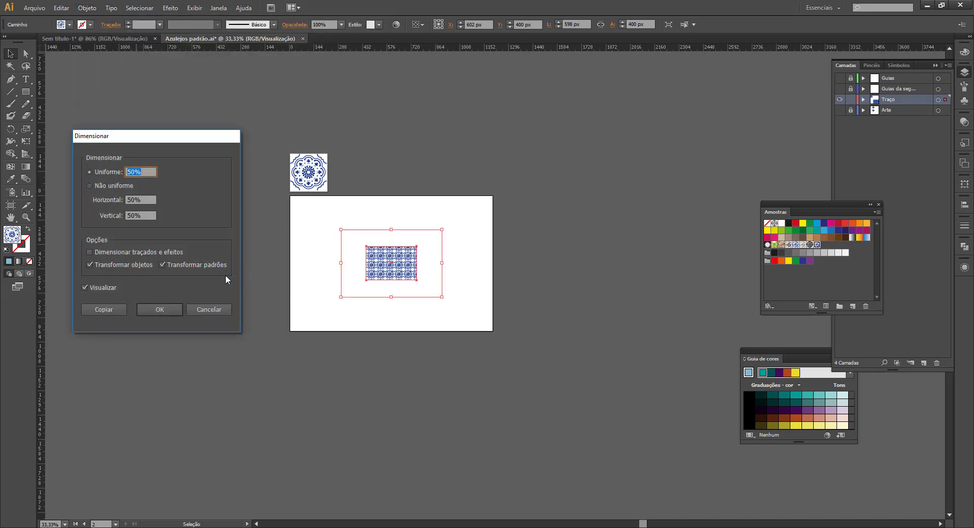
left_click(161, 265)
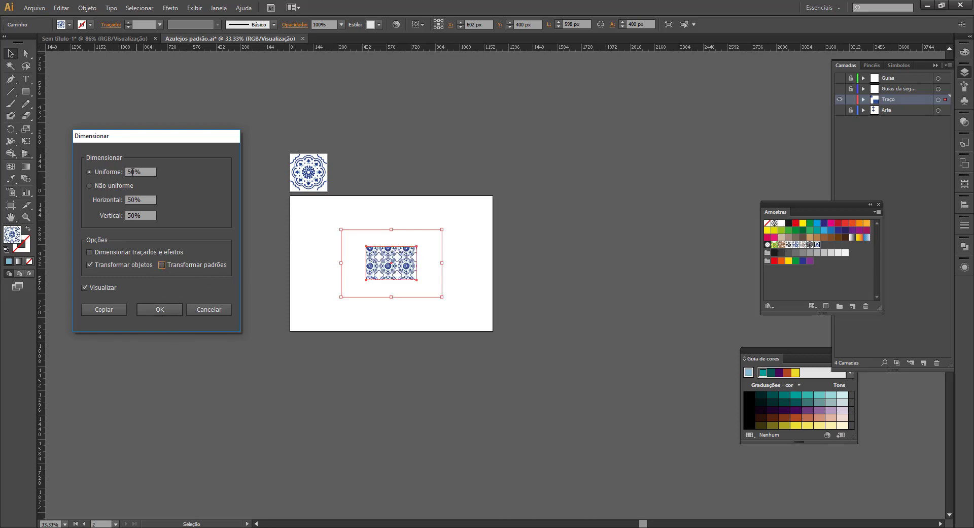
left_click_drag(132, 172, 127, 172)
type("10")
left_click(161, 309)
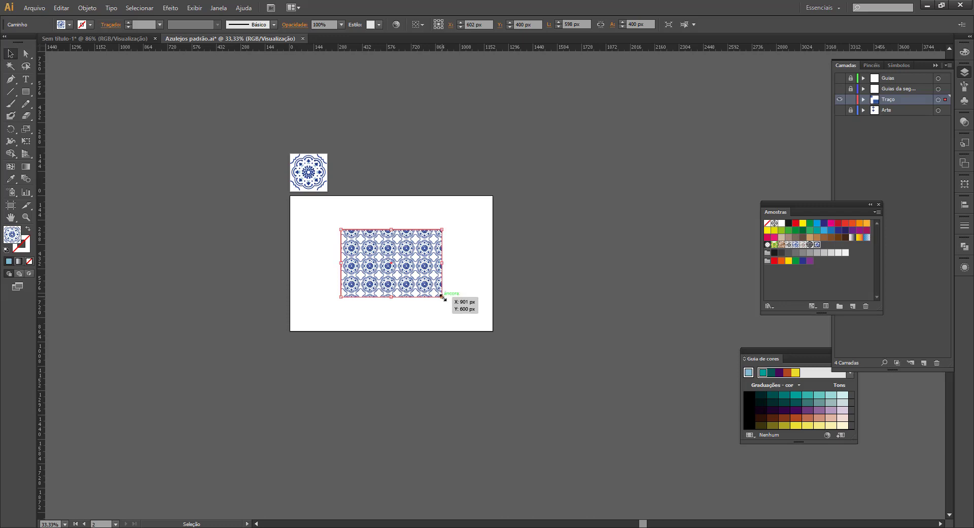
Step: Enlarge the pattern rectangle from its lower-right and upper-left corners to cover the 1200 × 800 px artboard, and deselect it
left_click_drag(442, 297, 493, 330)
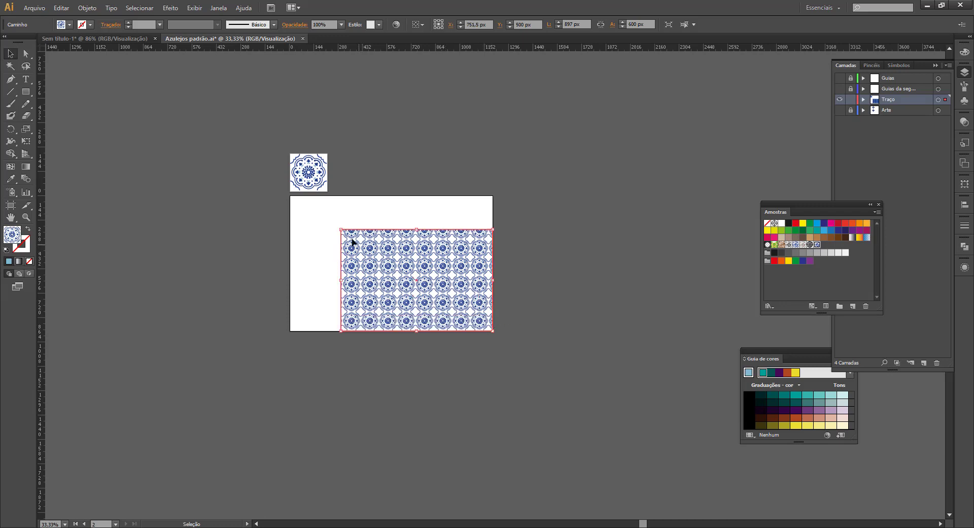
left_click_drag(341, 229, 288, 195)
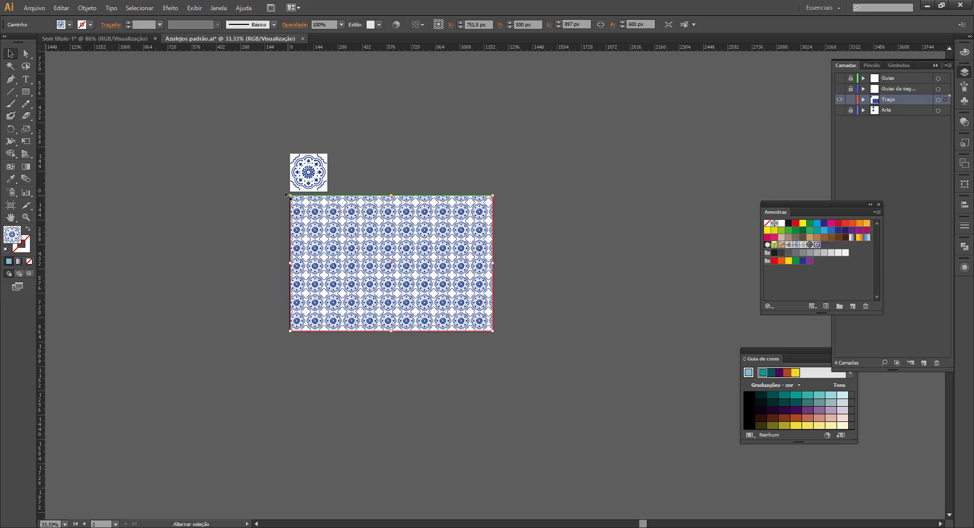
left_click(205, 312)
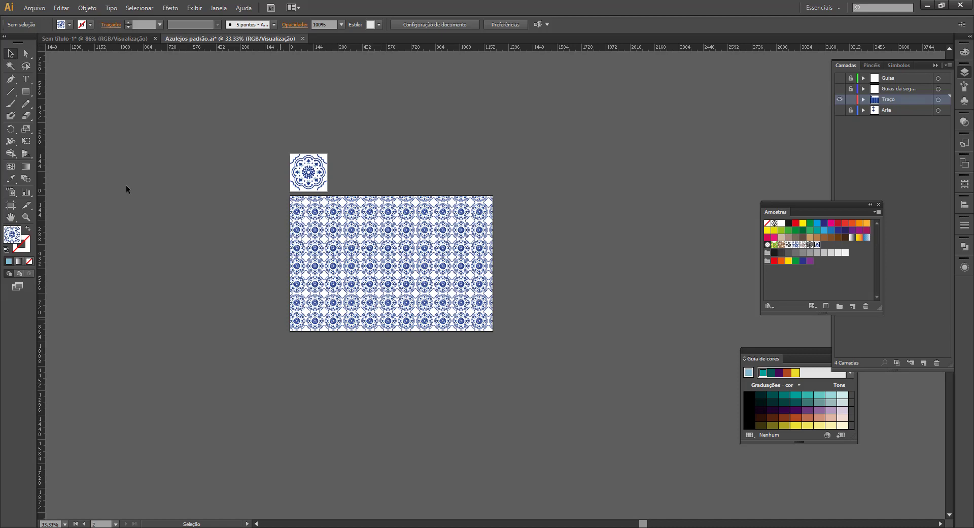
Step: Open the Azulejos azuis swatch in pattern editing mode, close its pattern options and exit without making changes
left_click(36, 9)
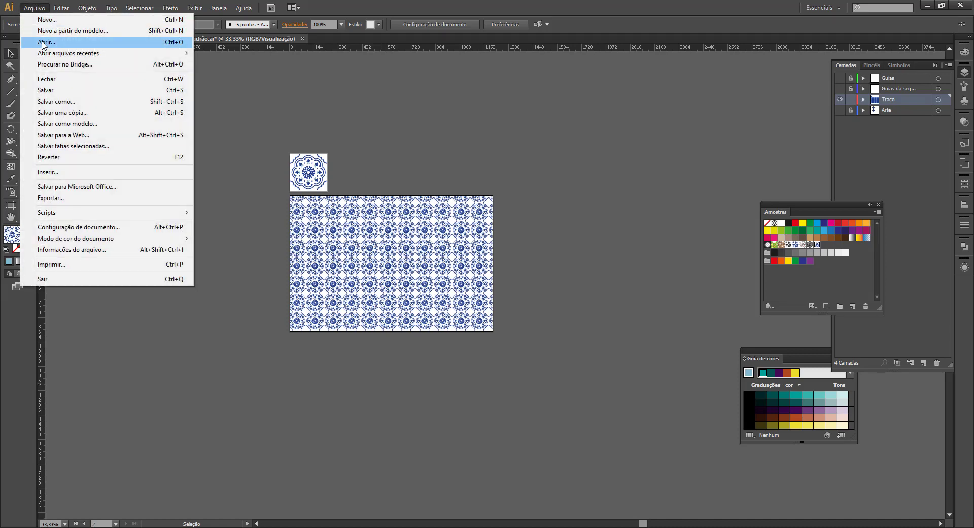
left_click(816, 245)
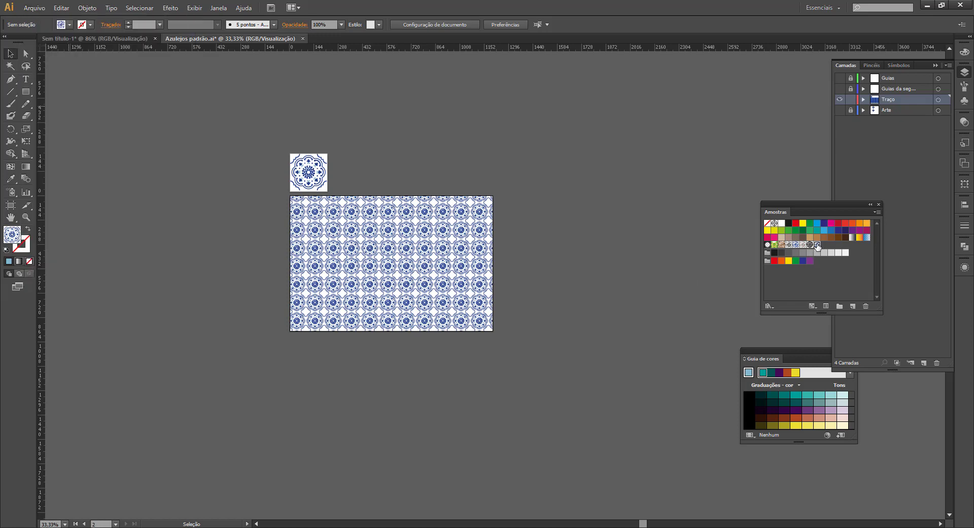
double_click(817, 245)
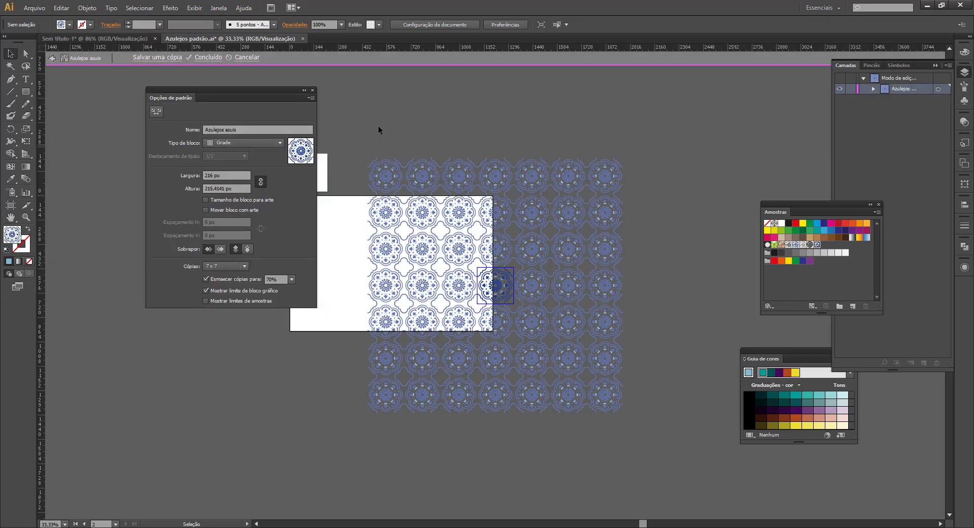
left_click(313, 90)
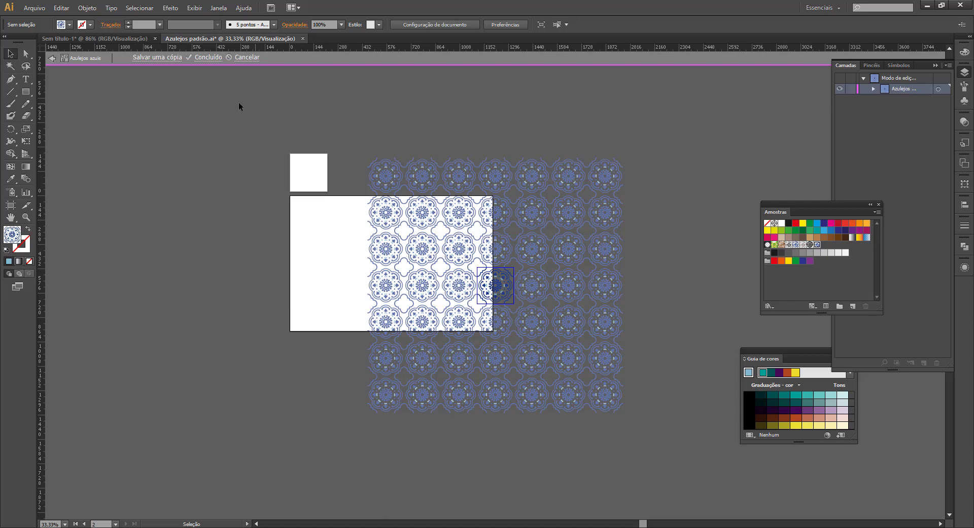
left_click(209, 57)
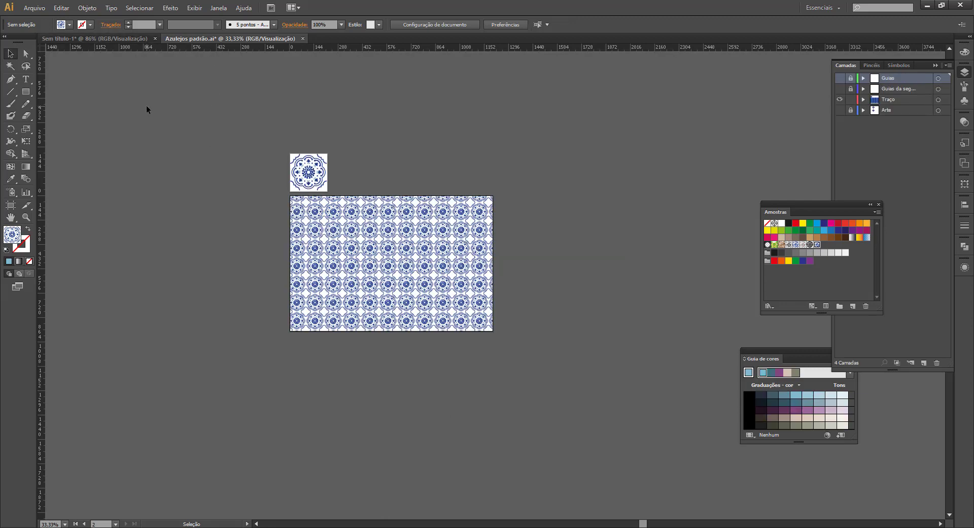
Step: Save the document and export only artboard 2 as a PNG named "Azulejos padrão.png" in the Pattern folder
key("ctrl+s")
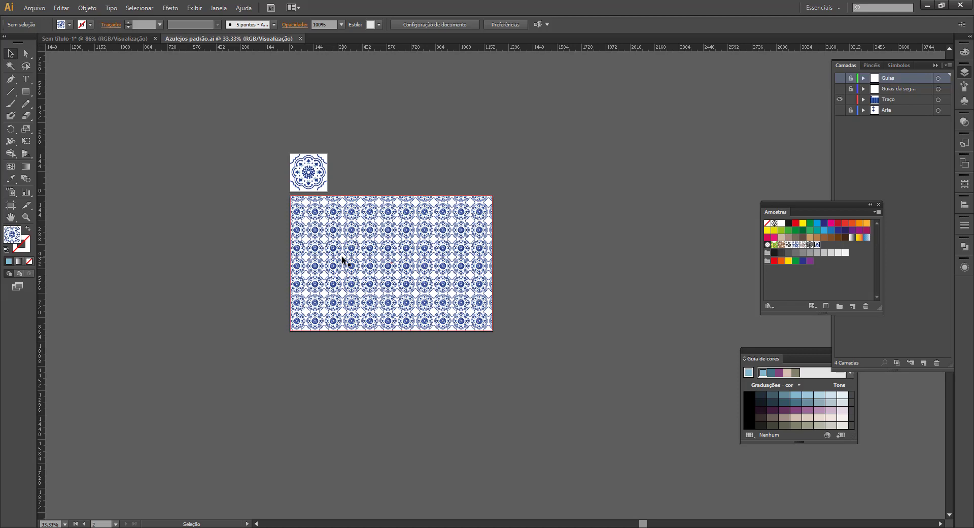
left_click(31, 9)
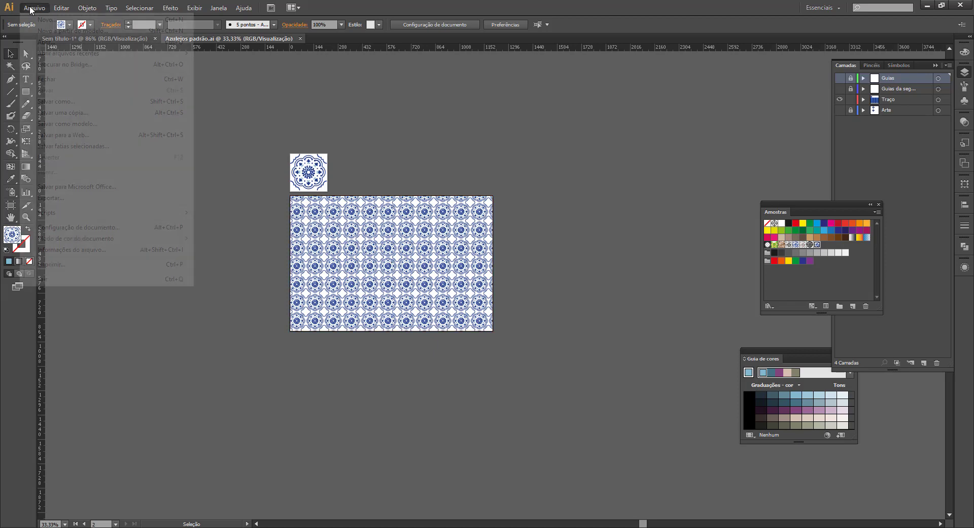
left_click(79, 202)
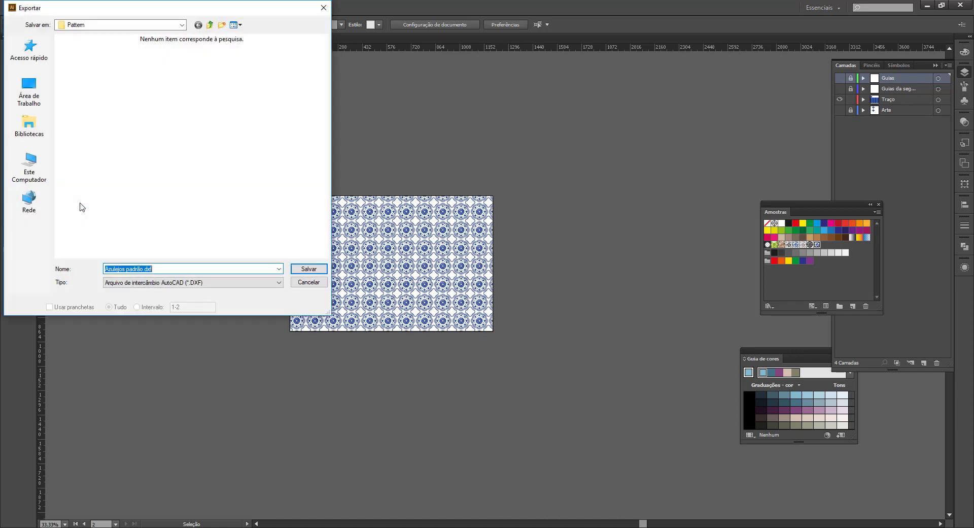
left_click(163, 286)
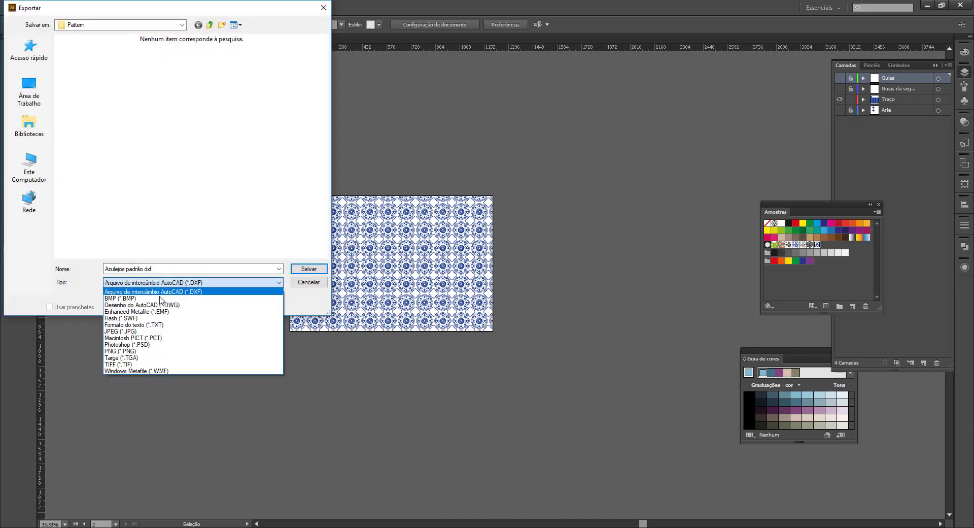
left_click(149, 351)
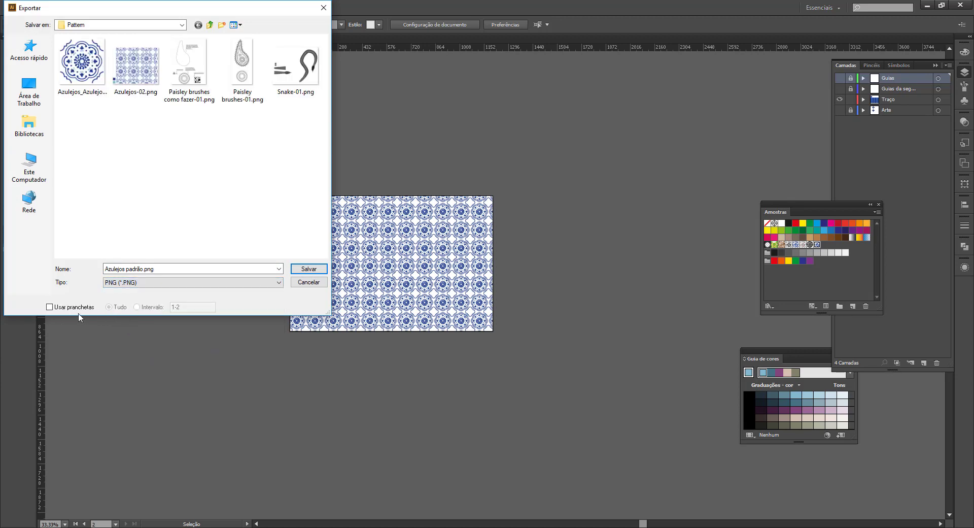
left_click(49, 307)
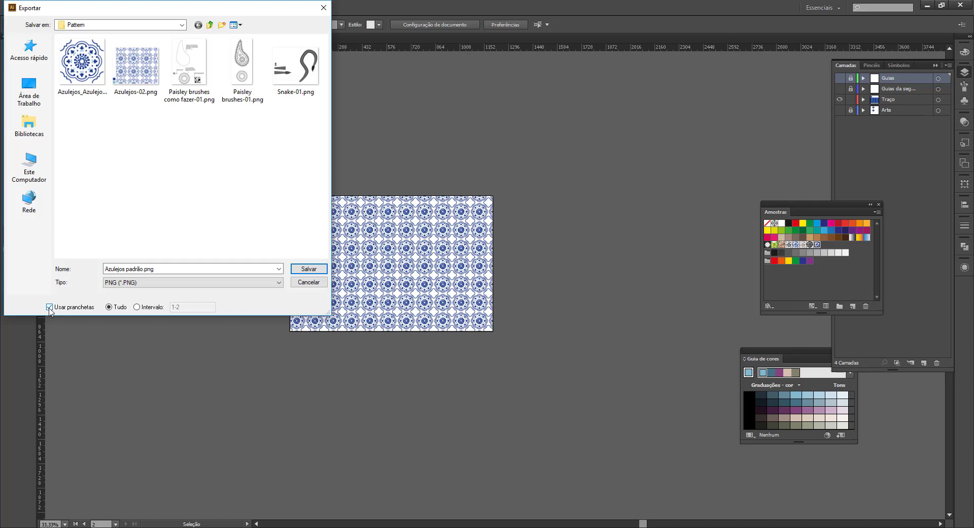
left_click(152, 307)
type("2")
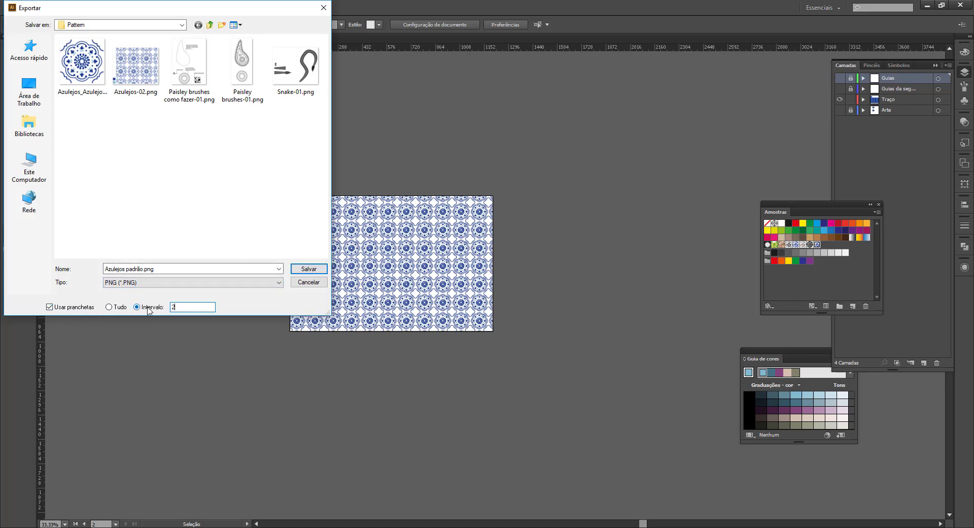
left_click(297, 270)
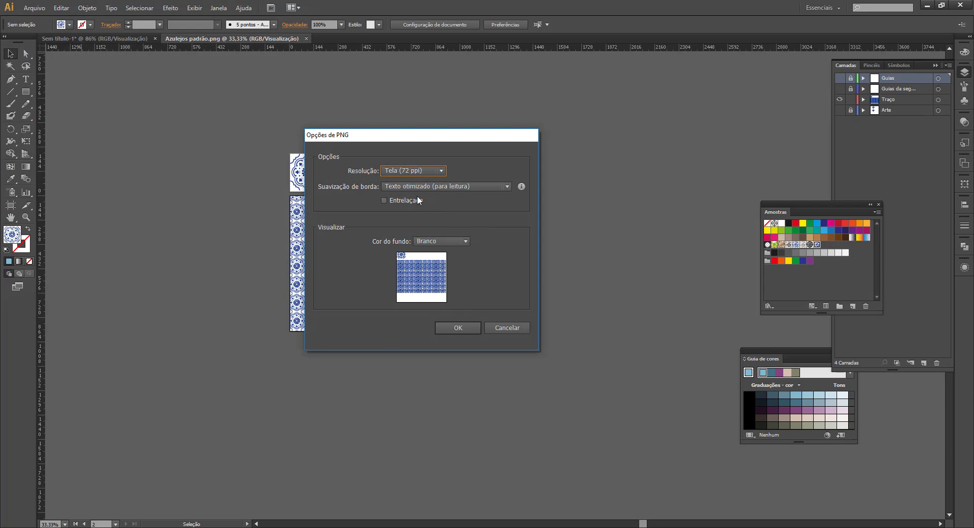
Step: Set the PNG background to transparent and complete the export
left_click(443, 242)
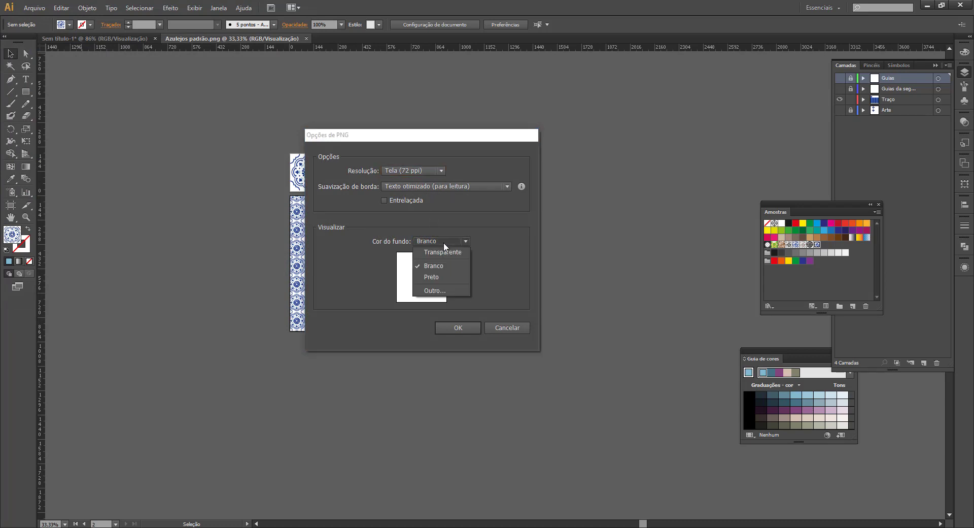
left_click(443, 251)
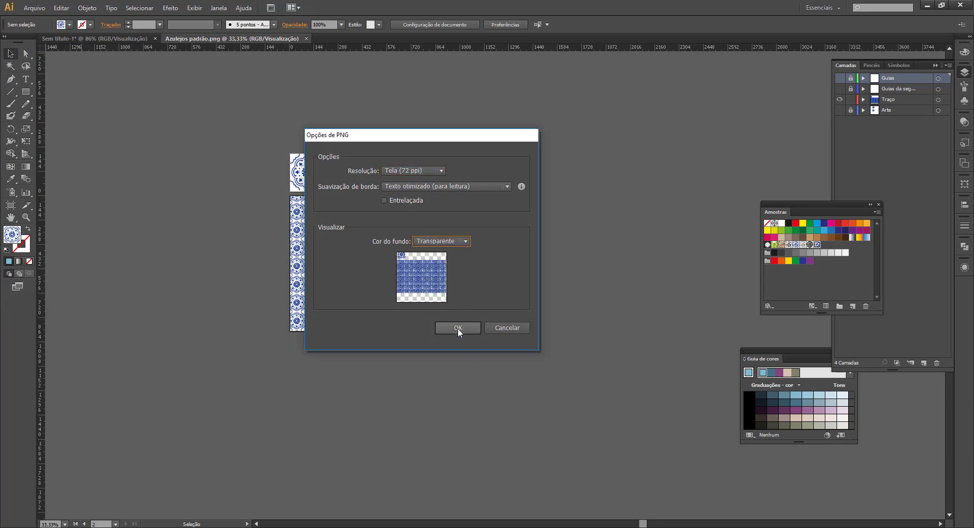
left_click(458, 327)
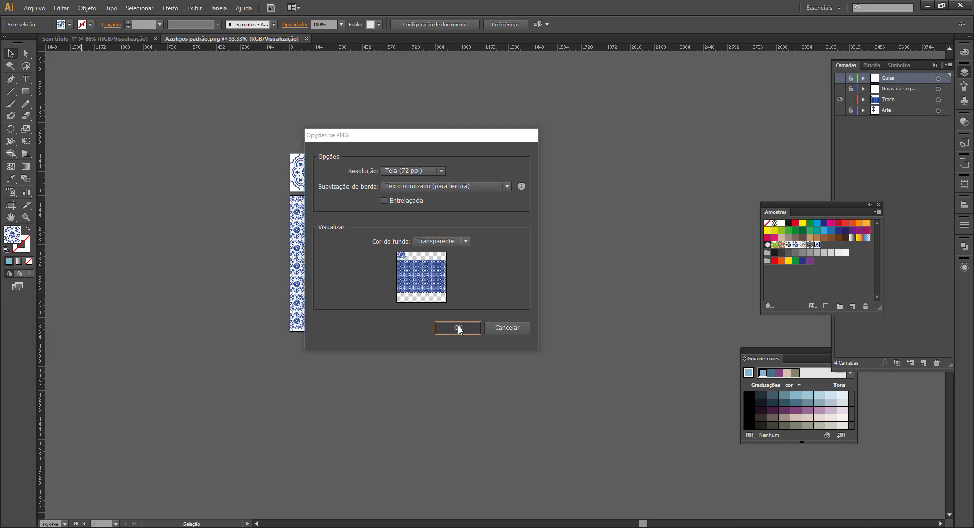
Step: Switch to Photoshop and browse to the Illustrator folder's Pattern subfolder for opening a file
mouse_move(311, 527)
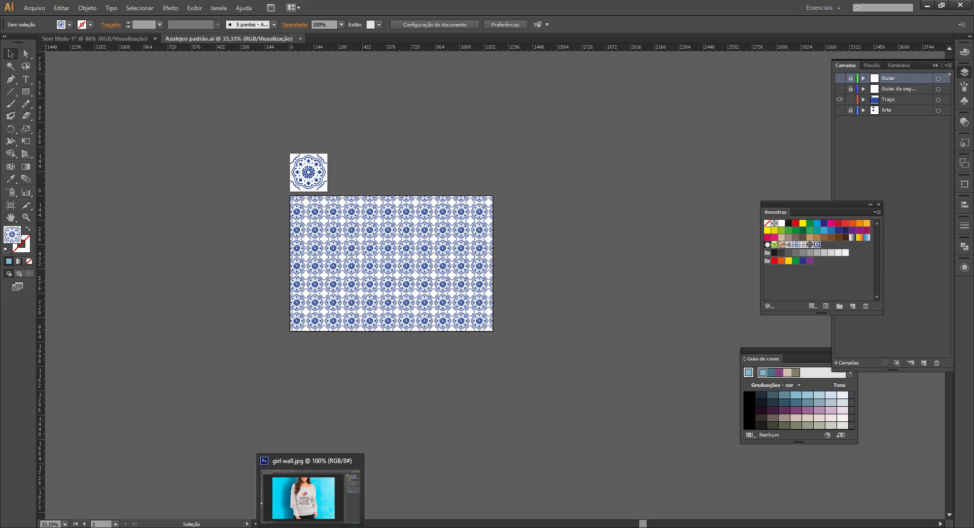
left_click(310, 494)
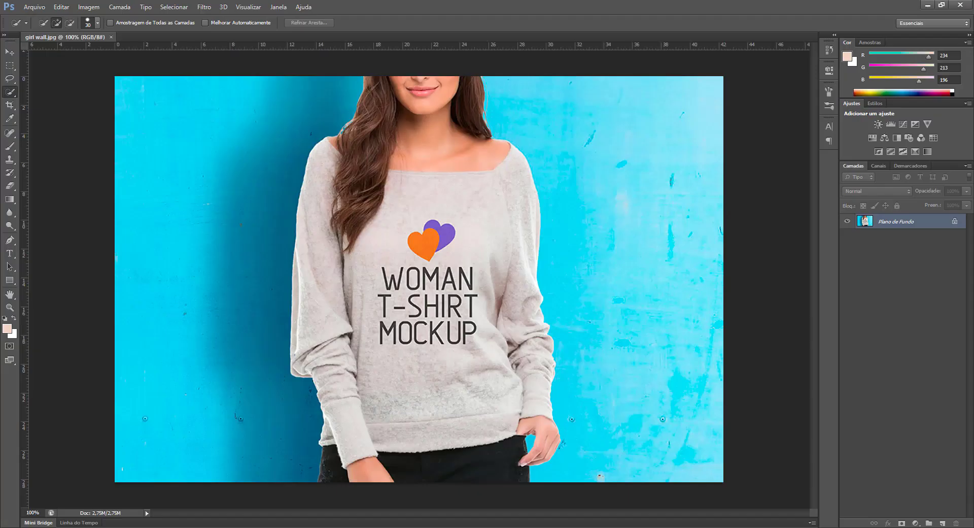
left_click(32, 7)
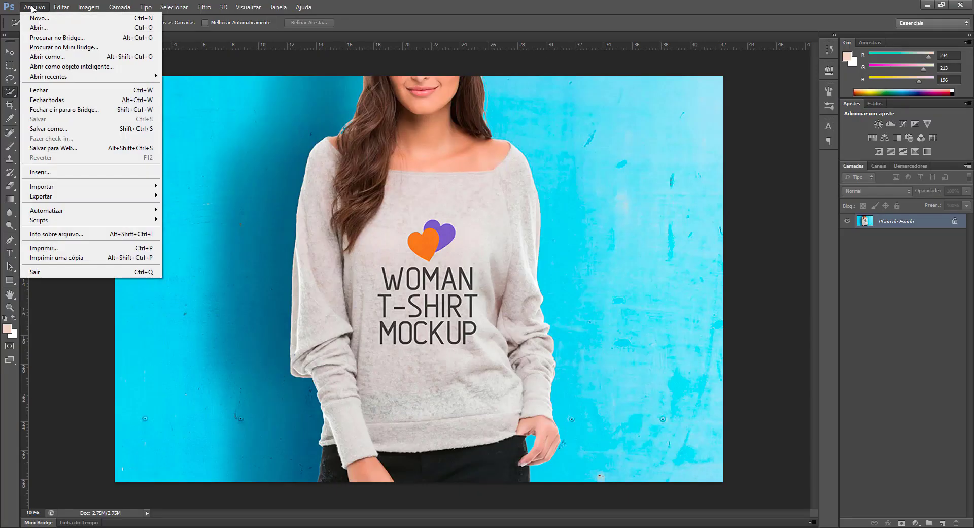
left_click(42, 28)
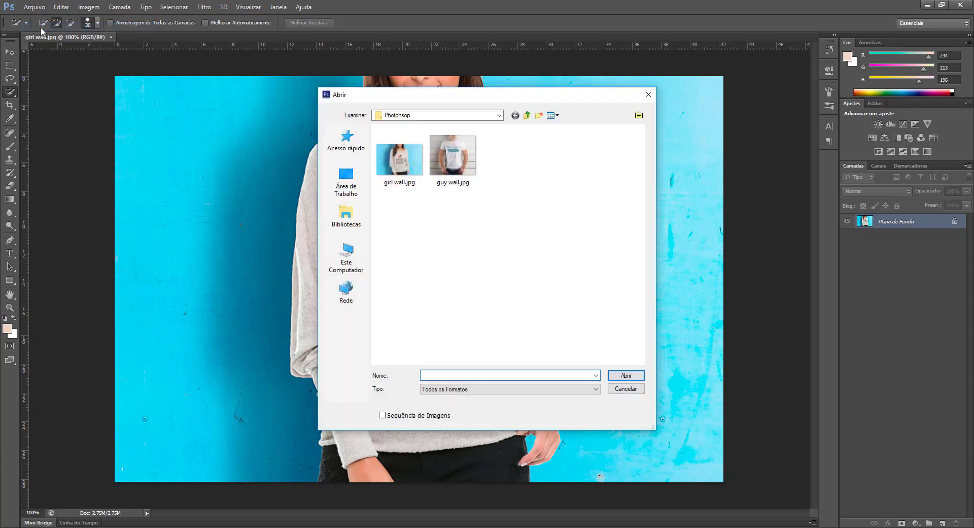
left_click(528, 117)
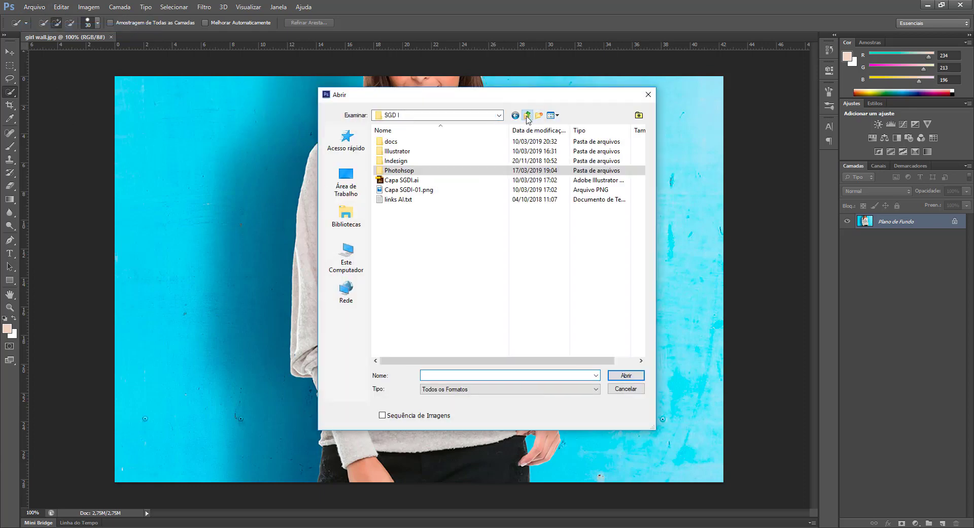
double_click(403, 152)
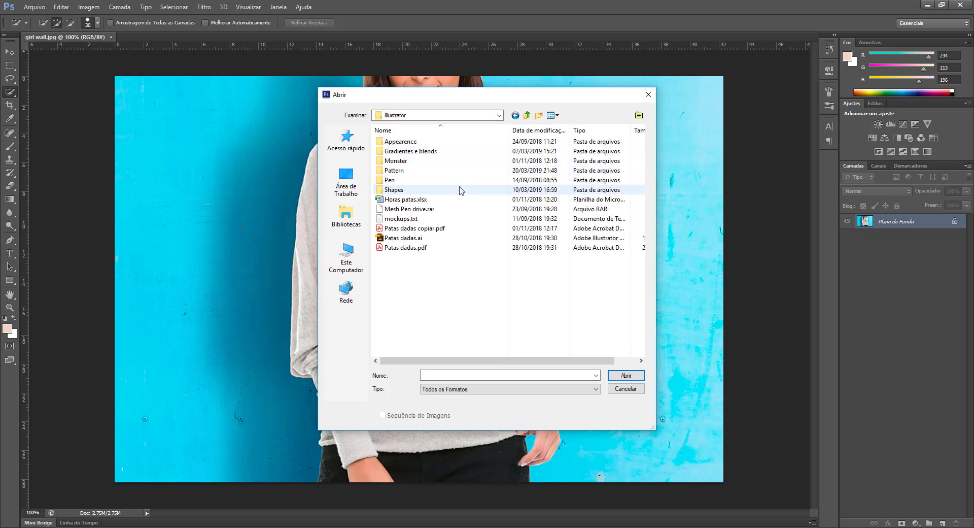
double_click(417, 170)
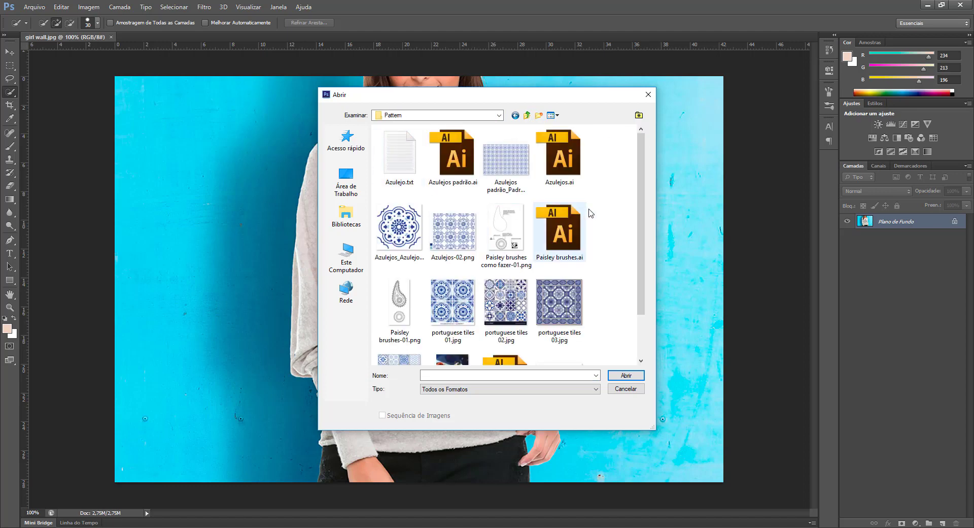
Step: Open "Azulejos padrão_Padrão repetido.png" and leave it as is, without colour management
left_click(515, 172)
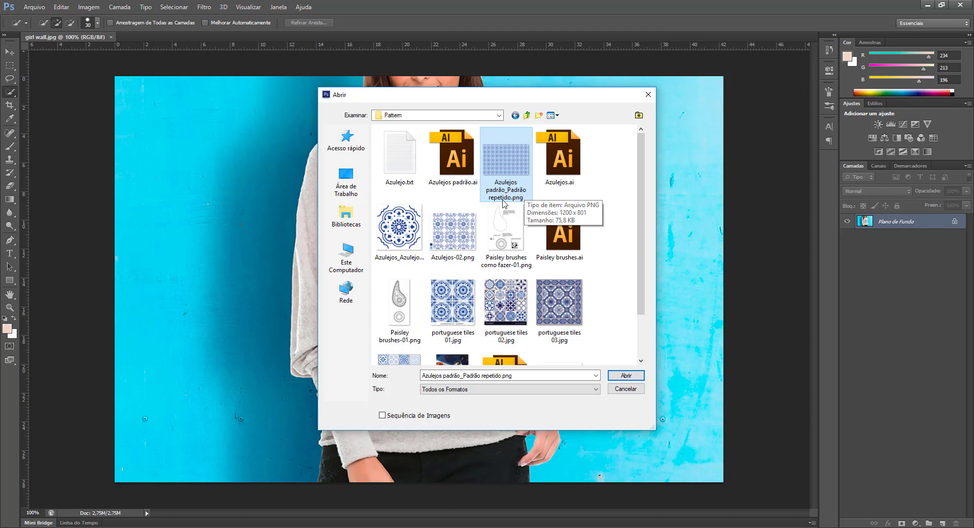
left_click(633, 378)
key("i")
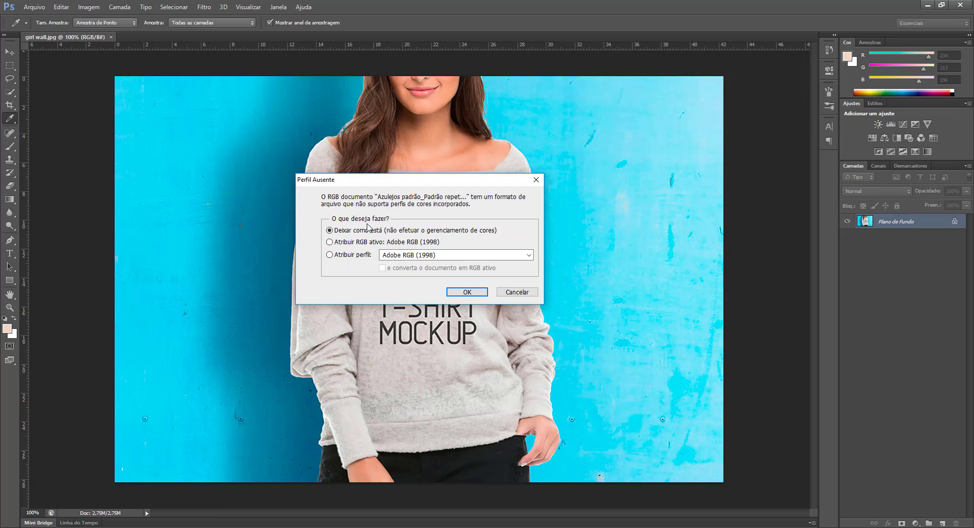
left_click(468, 292)
key("w")
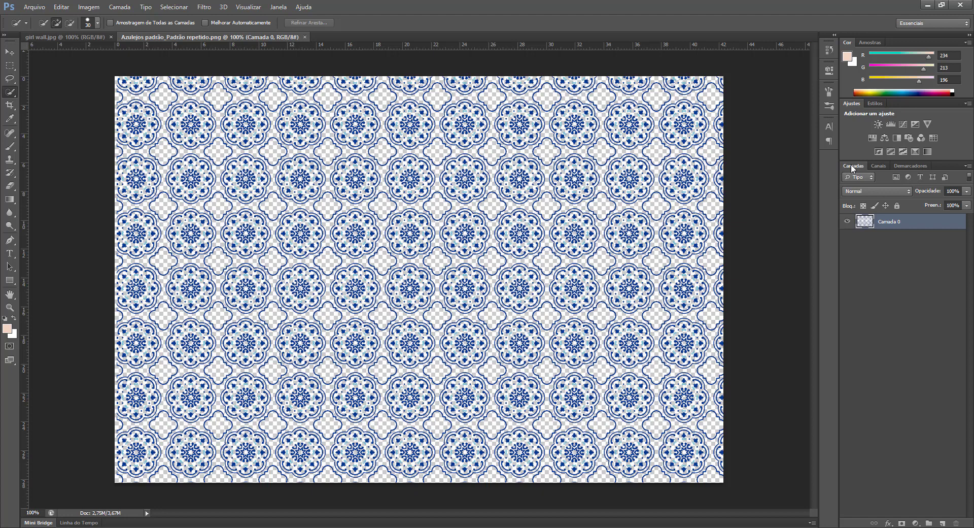
Step: Check where the Layers panel is enabled, then view the pattern layer's blending options and close them without changes
left_click(278, 8)
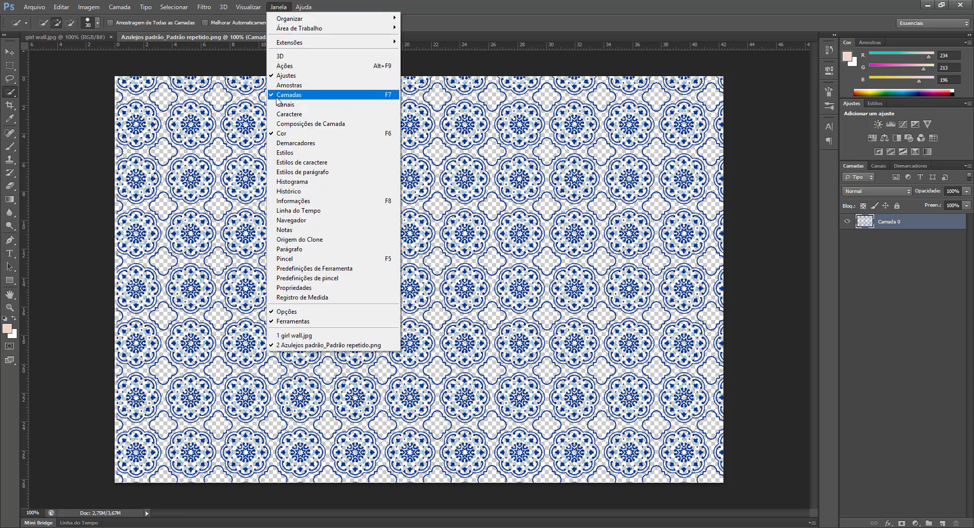
left_click(918, 261)
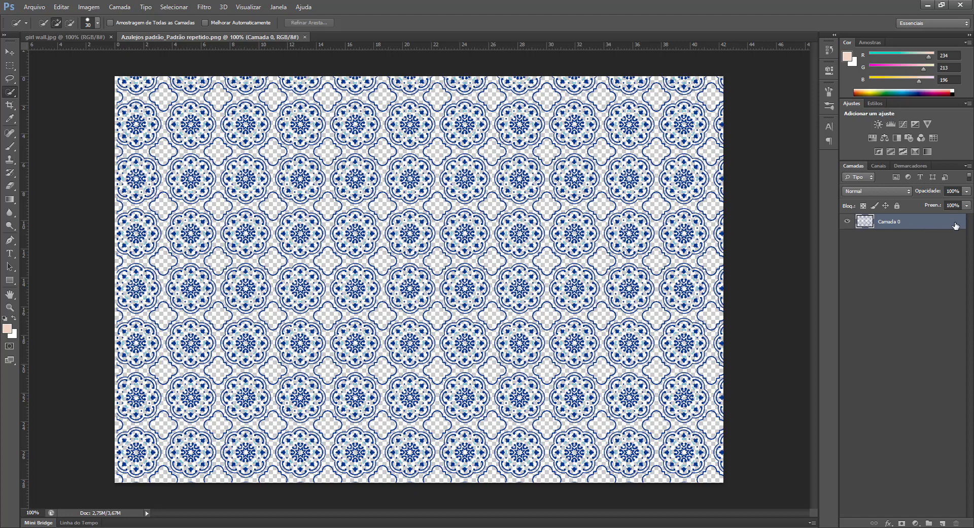
double_click(891, 222)
double_click(864, 222)
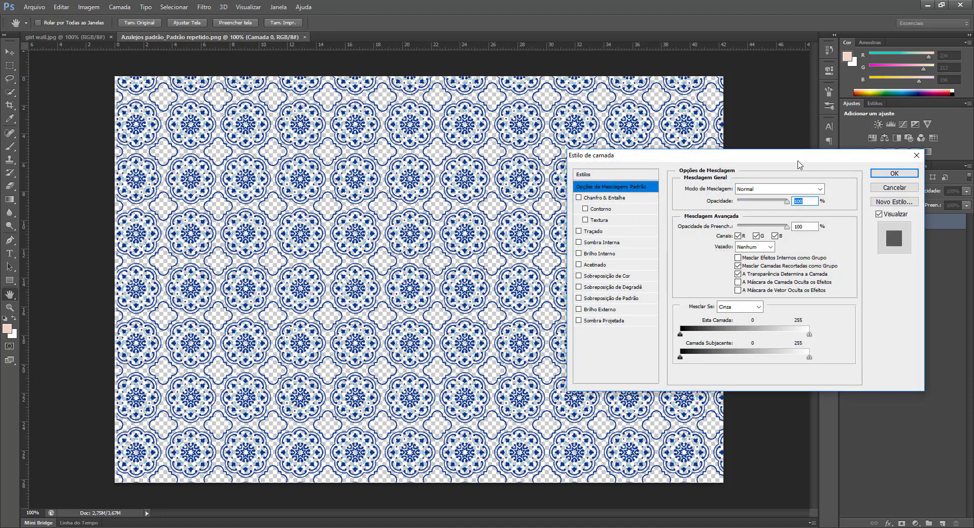
left_click_drag(773, 156, 540, 139)
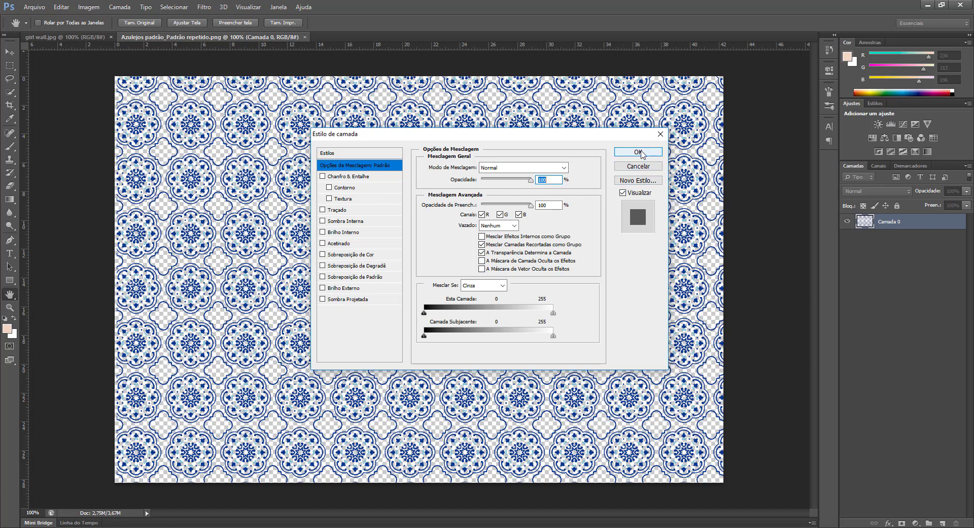
left_click(640, 152)
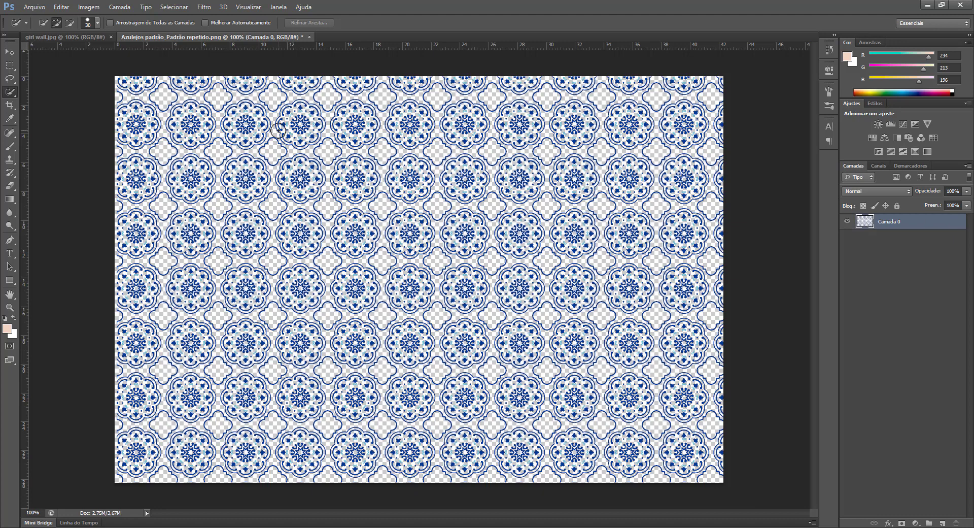
Step: Copy the tile pattern layer into the girl wall.jpg document with the Move tool, covering the whole canvas
left_click(9, 52)
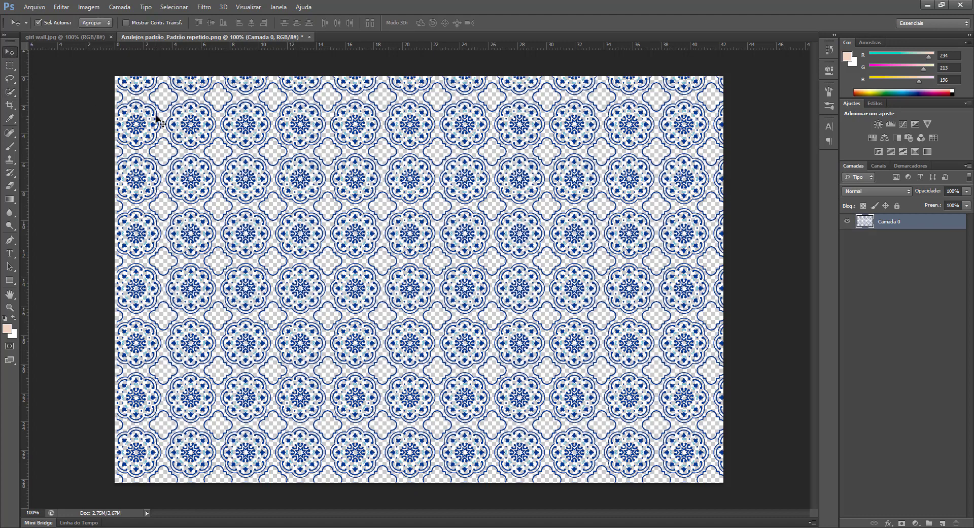
left_click(46, 37)
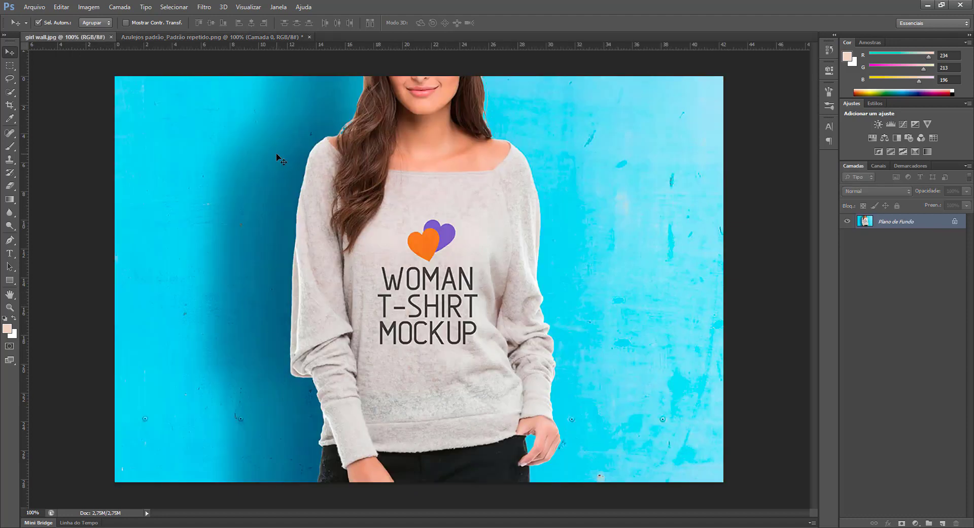
left_click(194, 35)
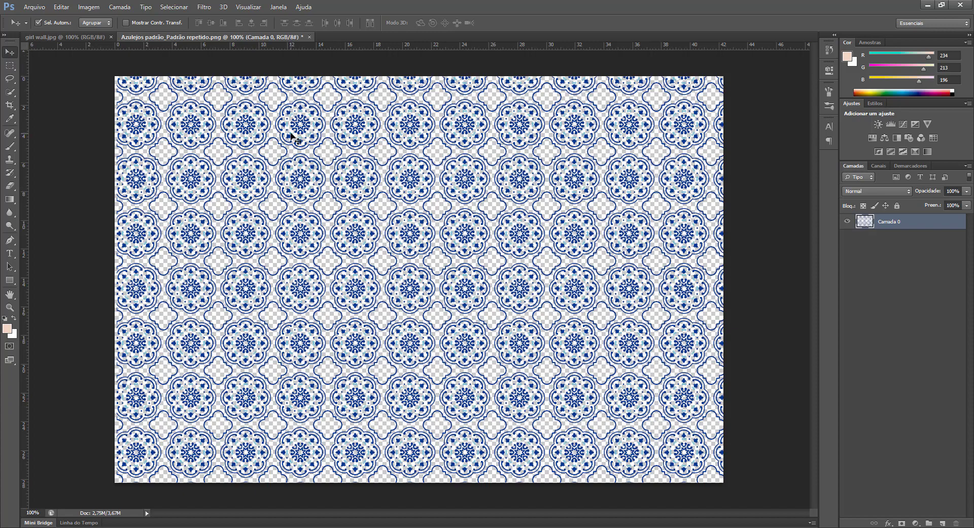
left_click_drag(297, 134, 86, 38)
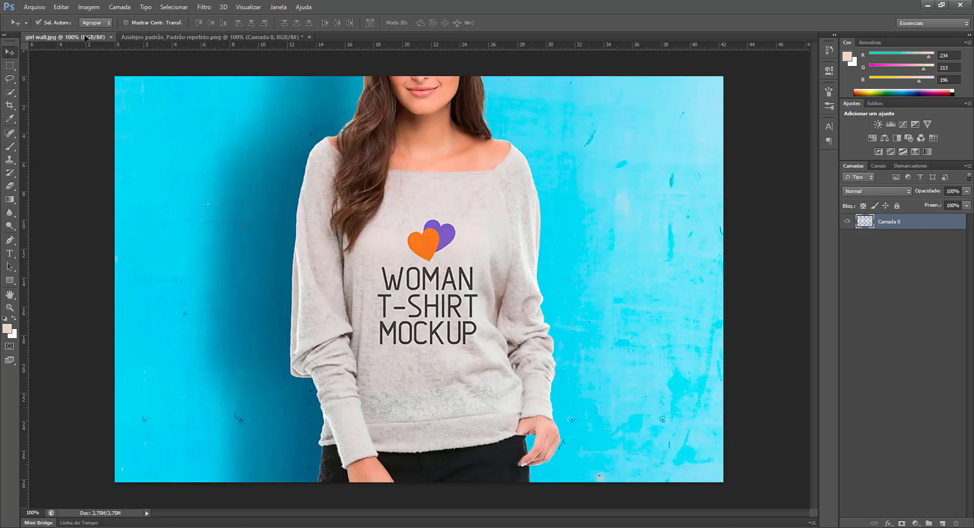
left_click_drag(85, 37, 287, 204)
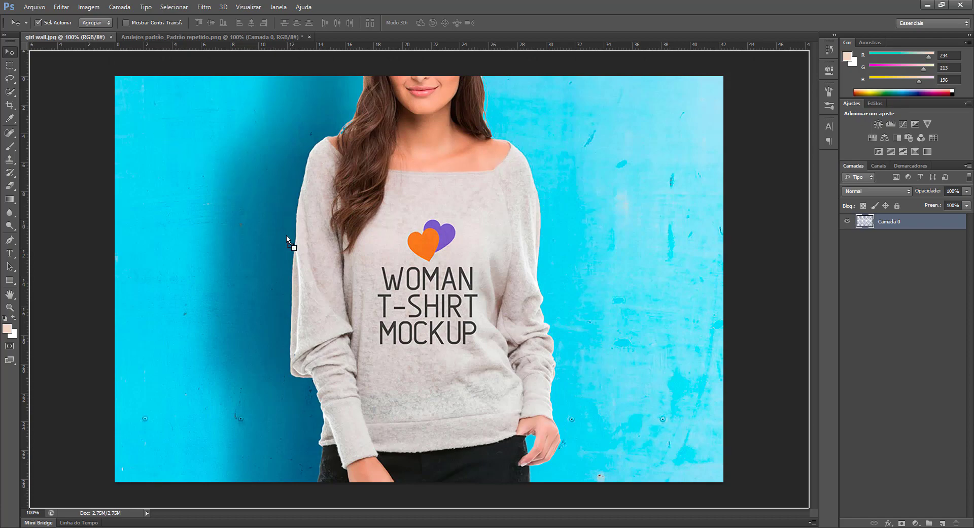
left_click_drag(231, 239, 296, 145)
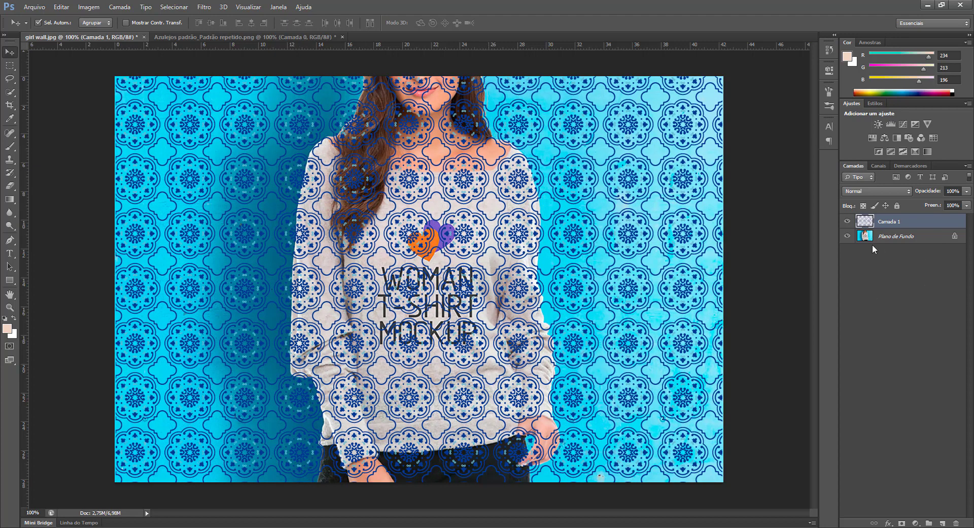
Step: Rename the copied pattern layer as "Padrões" and hide it
double_click(892, 223)
type("Padrões")
key("Return")
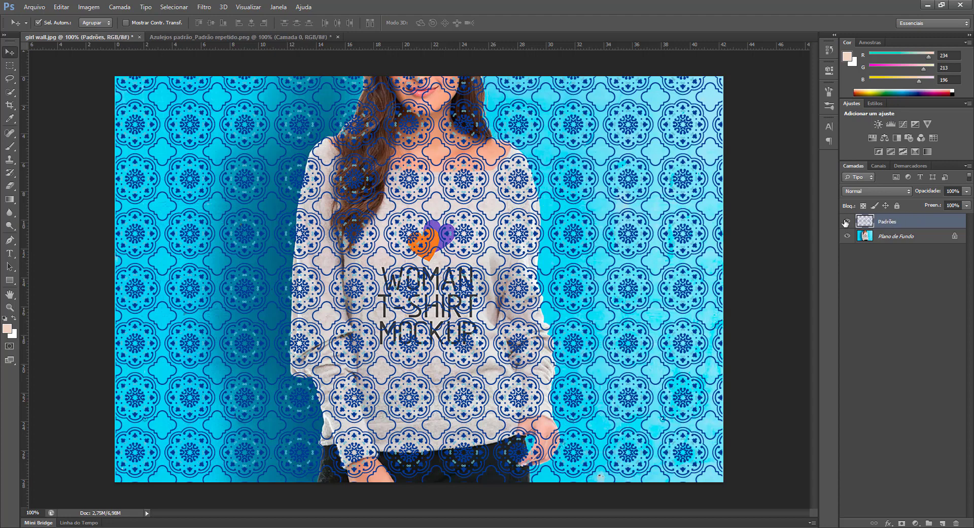
left_click(847, 222)
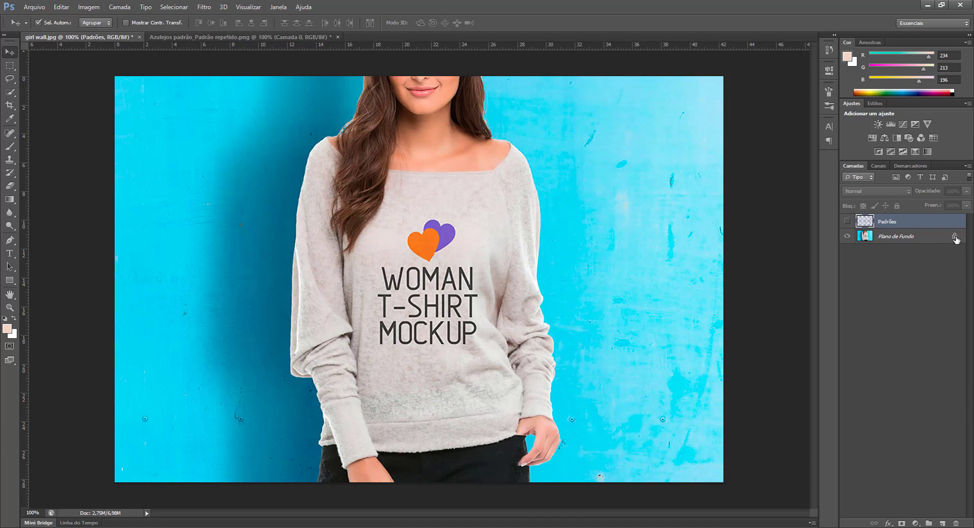
Step: Try to move the locked background photo, and convert it into a regular layer named "Menina com moletom"
left_click(662, 202)
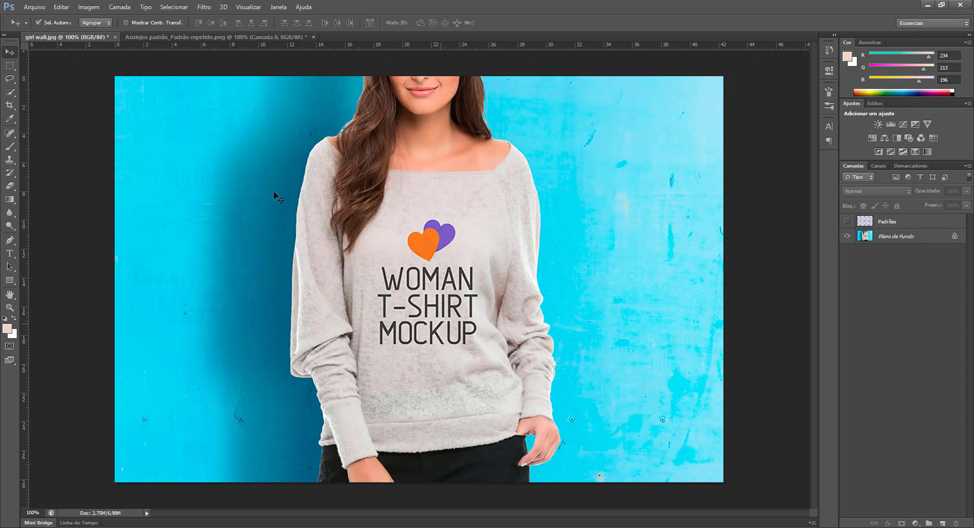
left_click_drag(294, 87, 507, 327)
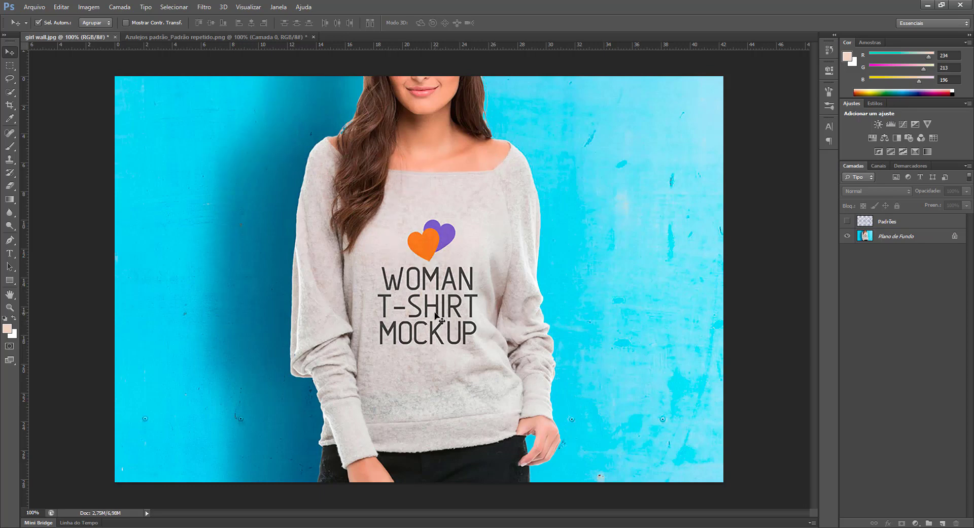
double_click(937, 242)
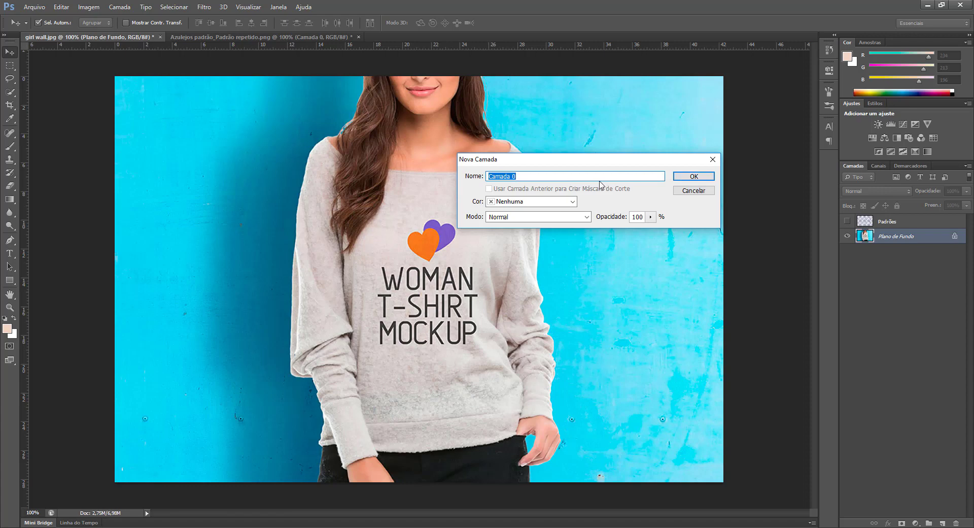
type("Menina coim")
key("BackSpace")
key("BackSpace")
type("m moletom")
key("Return")
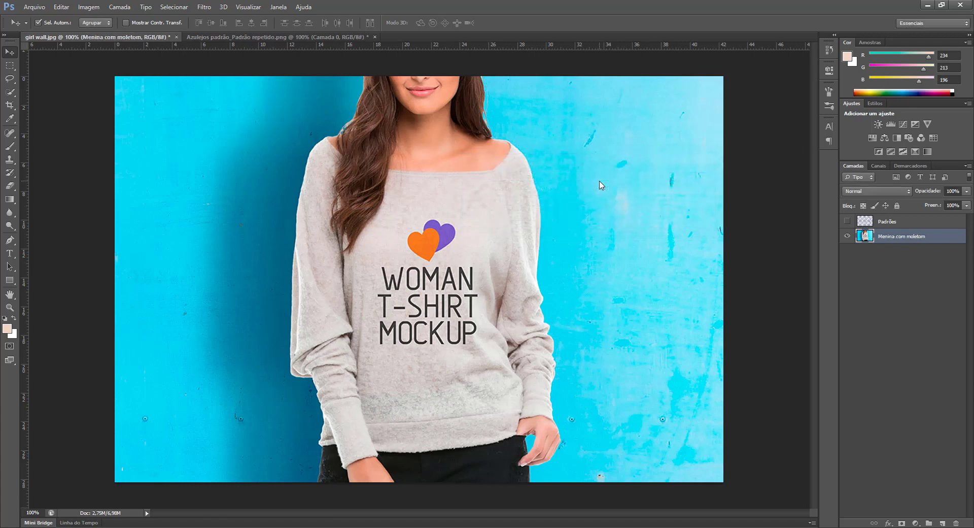
Step: Try moving the Menina com moletom layer around the canvas, and undo all the moves
left_click_drag(606, 419, 590, 297)
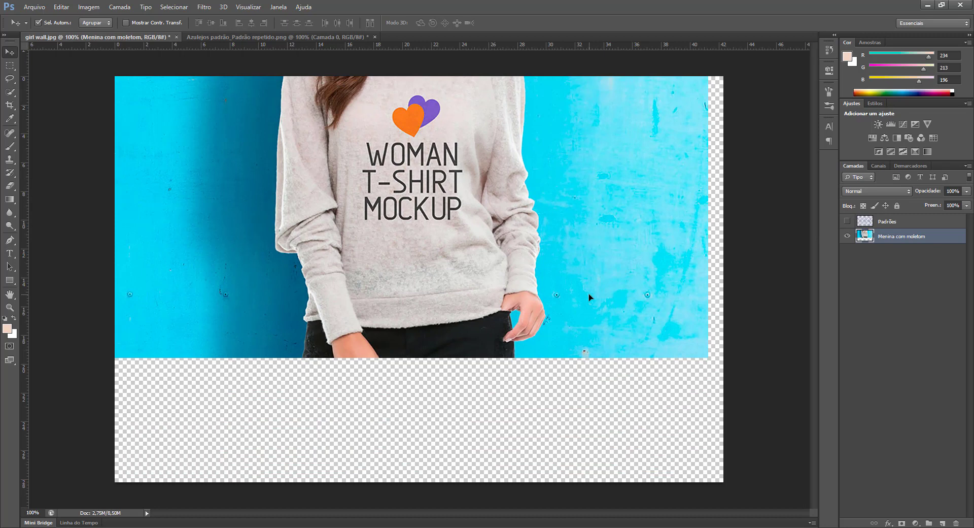
key("ctrl+z")
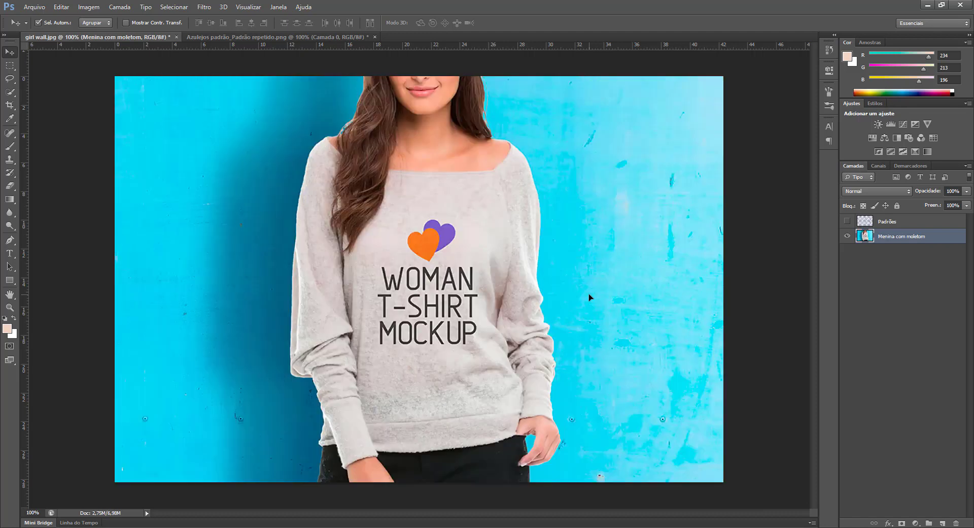
left_click_drag(589, 296, 446, 202)
left_click_drag(533, 278, 670, 192)
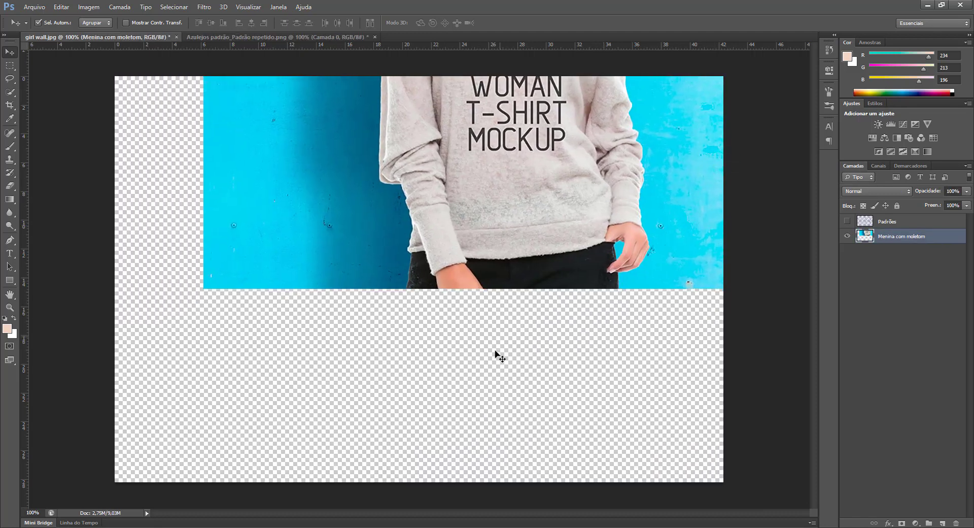
key("ctrl+z")
key("ctrl+z")
key("ctrl+z")
key("ctrl+z")
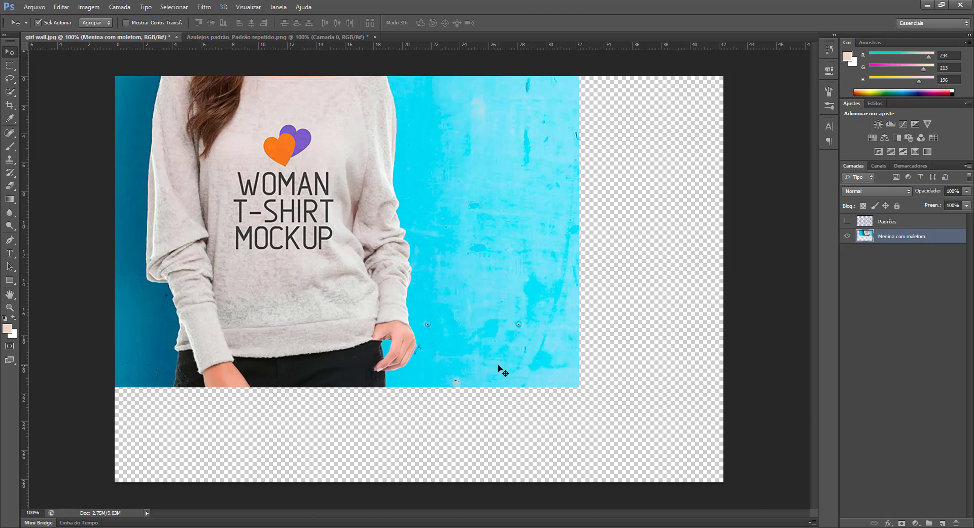
key("ctrl+z")
key("ctrl+z")
key("ctrl+z")
key("ctrl+z")
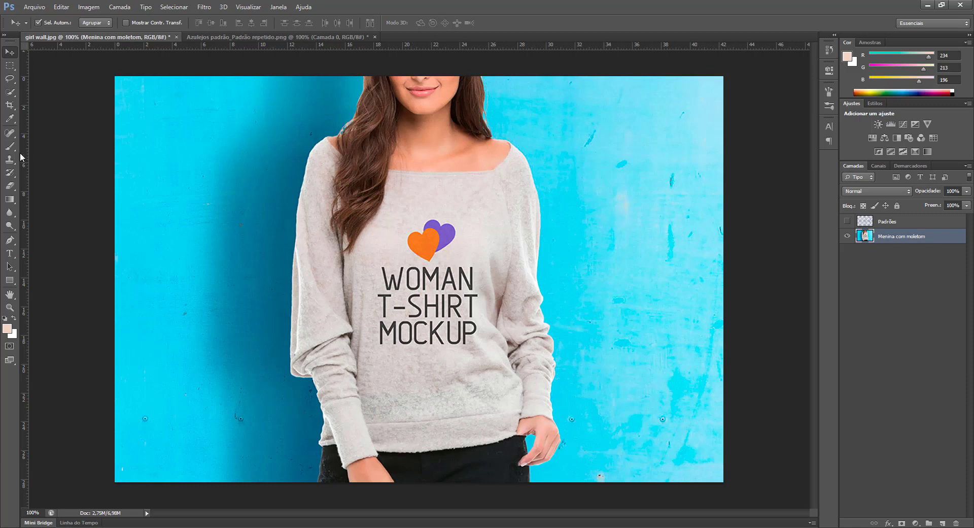
Step: Select the woman's hair, face and whole sweatshirt, including both sleeves, with the Quick Selection tool at brush size 30
left_click(9, 94)
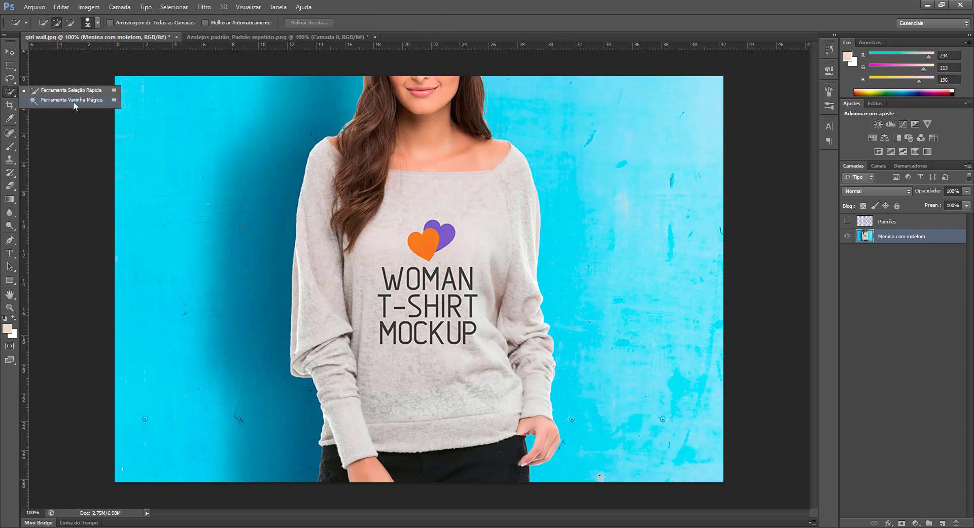
left_click(73, 100)
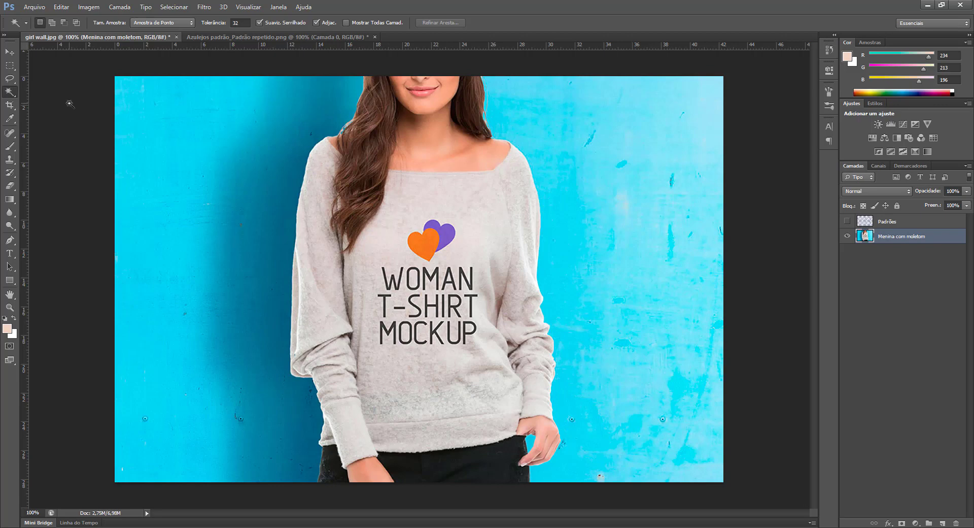
right_click(13, 97)
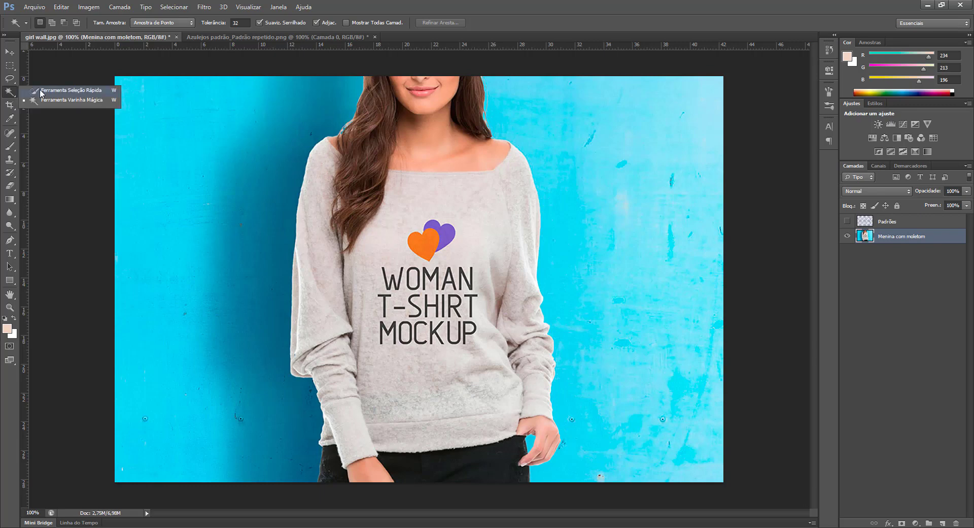
left_click(82, 92)
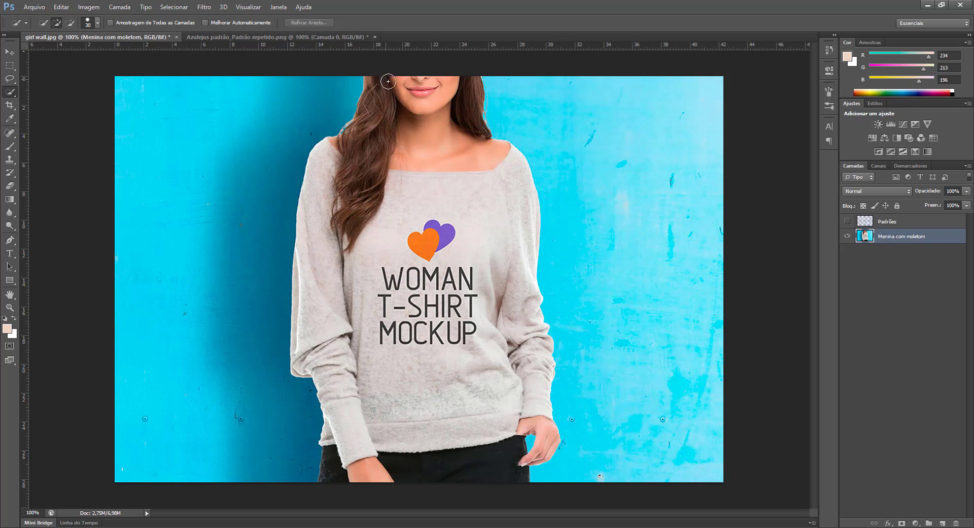
mouse_move(409, 95)
left_mouse_down()
mouse_move(398, 233)
mouse_move(426, 359)
mouse_move(418, 428)
mouse_move(413, 398)
left_mouse_up()
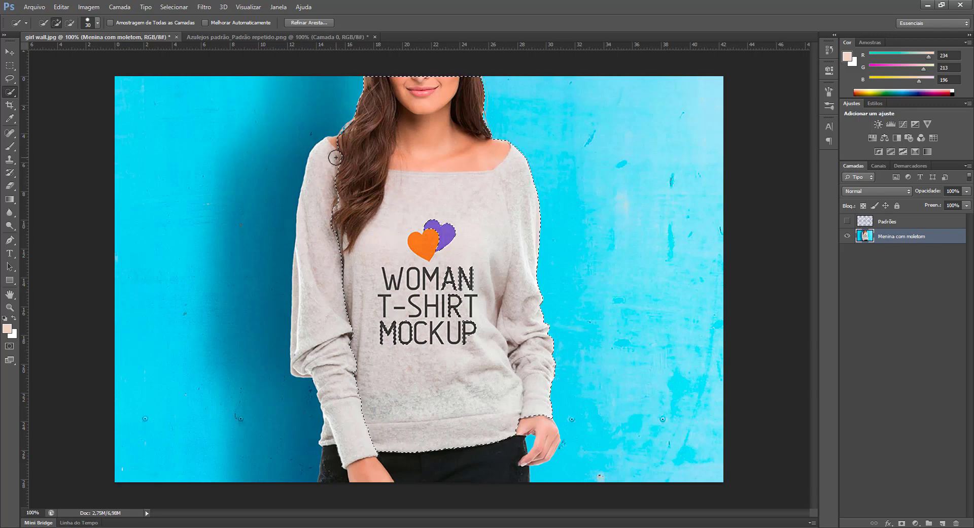
left_click_drag(326, 170, 330, 197)
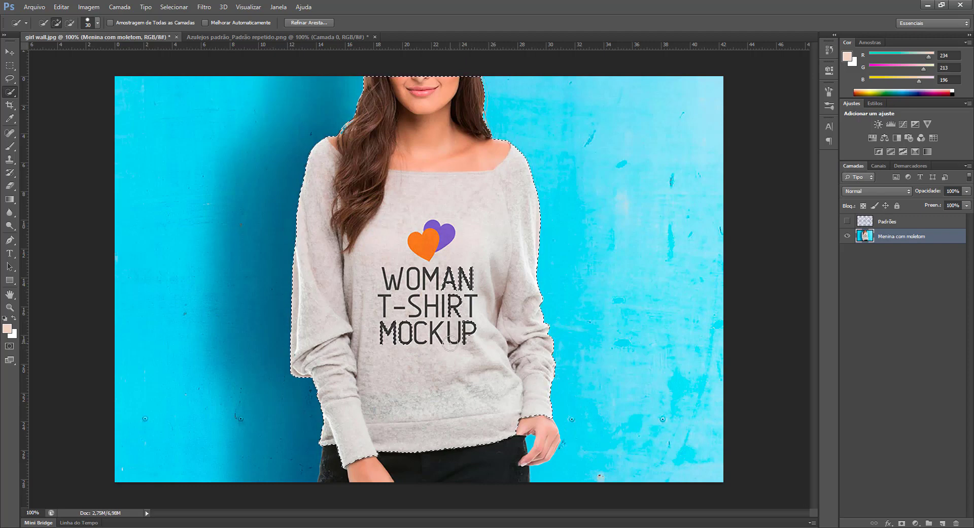
Step: Add the printed lettering, the trousers and the hands to the quick selection of the woman
scroll(460, 281, "up", 1)
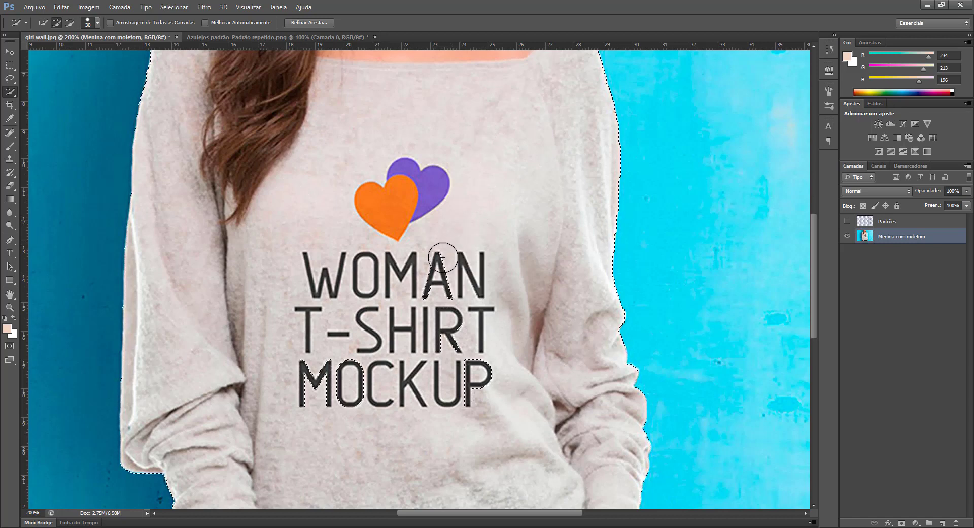
mouse_move(465, 354)
left_mouse_down()
mouse_move(475, 387)
mouse_move(429, 402)
mouse_move(314, 389)
mouse_move(318, 367)
left_mouse_up()
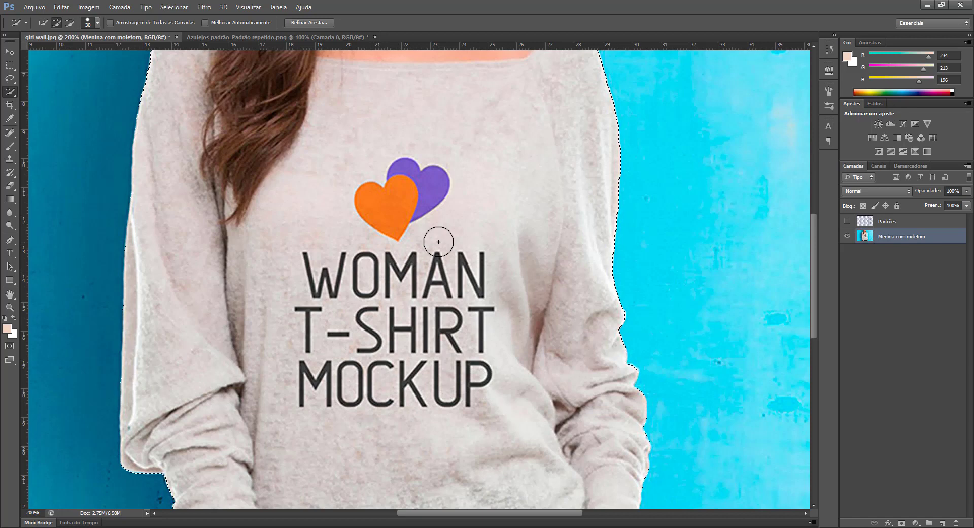
left_click(460, 339, "ctrl+alt")
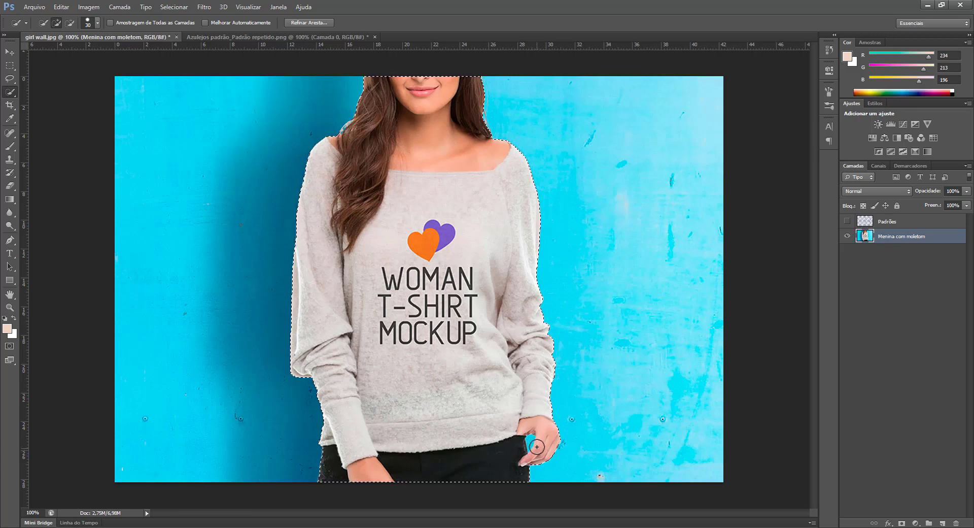
Step: Try subtracting the blue gap between the hand and the trousers with the size 30 brush, and reselect the hand area
left_click(542, 443, "ctrl")
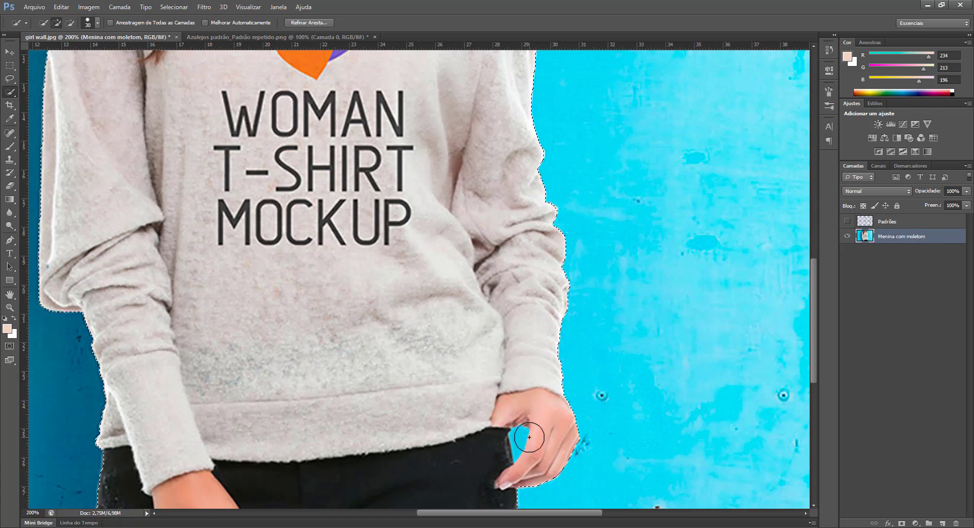
left_click(528, 437, "ctrl")
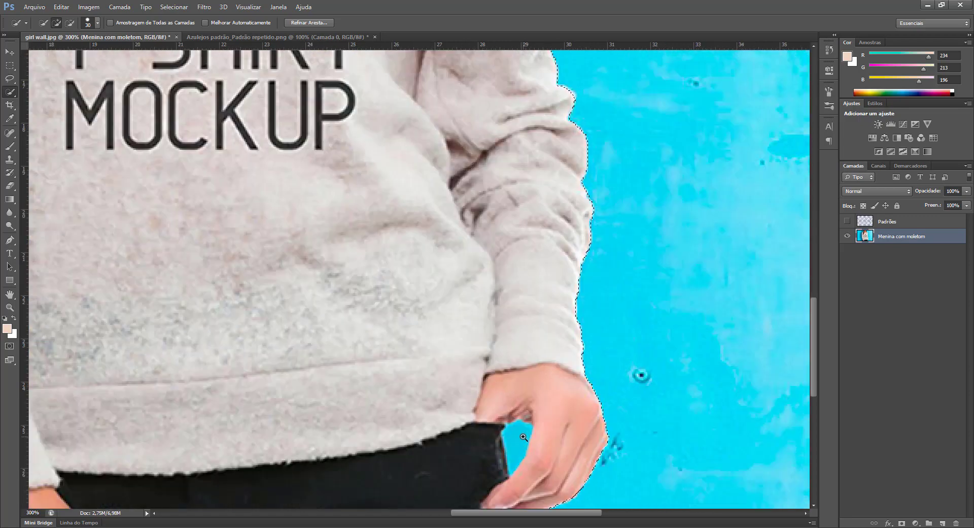
left_click(524, 436, "ctrl")
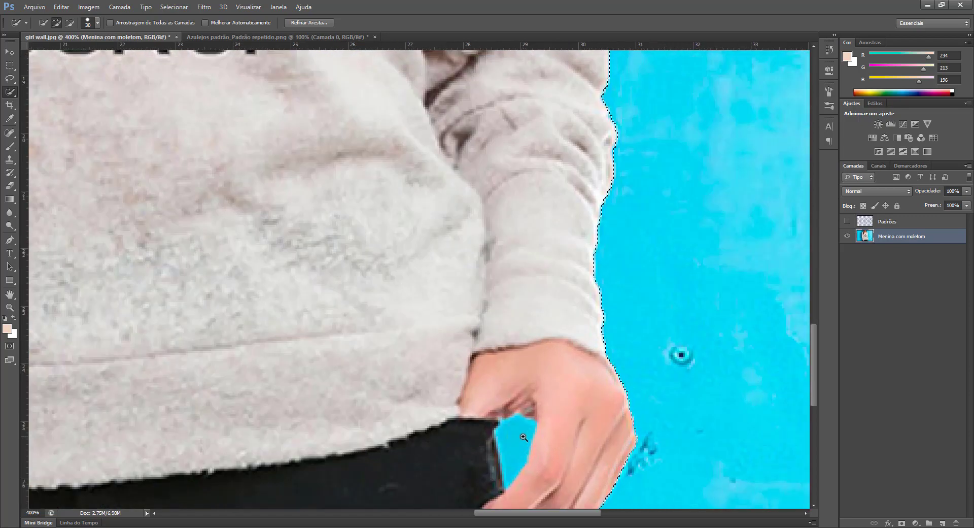
left_click(522, 435, "alt")
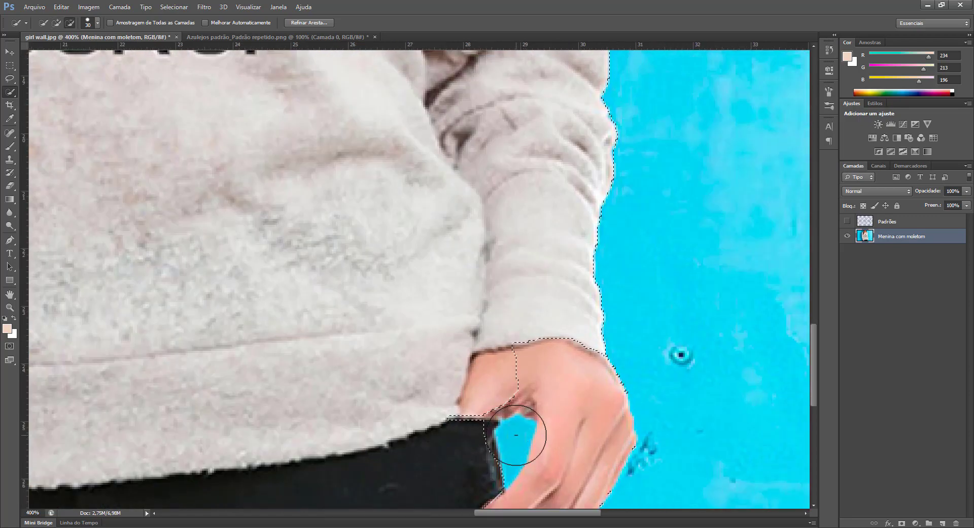
mouse_move(551, 411)
left_mouse_down()
mouse_move(554, 382)
mouse_move(578, 402)
mouse_move(569, 441)
mouse_move(554, 433)
mouse_move(515, 482)
mouse_move(513, 413)
mouse_move(506, 432)
left_mouse_up()
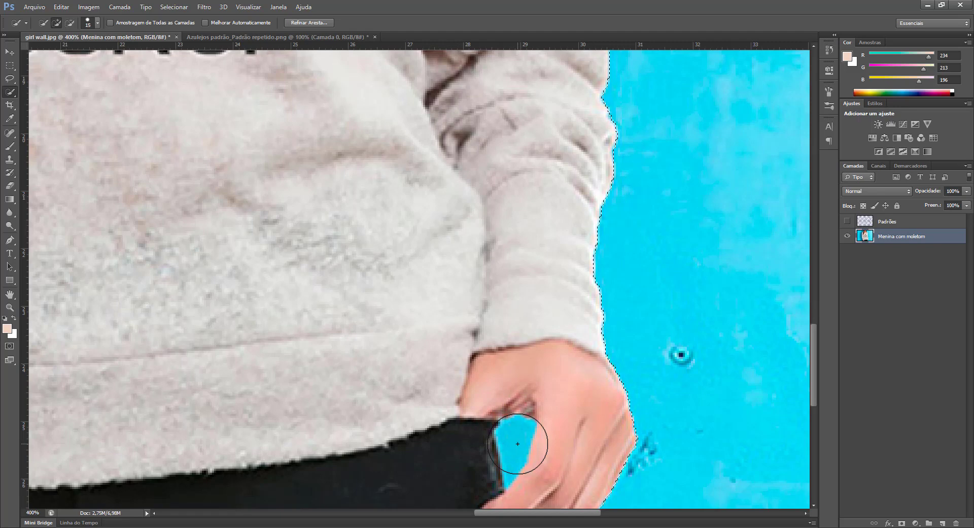
Step: Reduce the Quick Selection brush to size 8 and subtract the blue wall gap between the hand and the trousers
key("bracketleft")
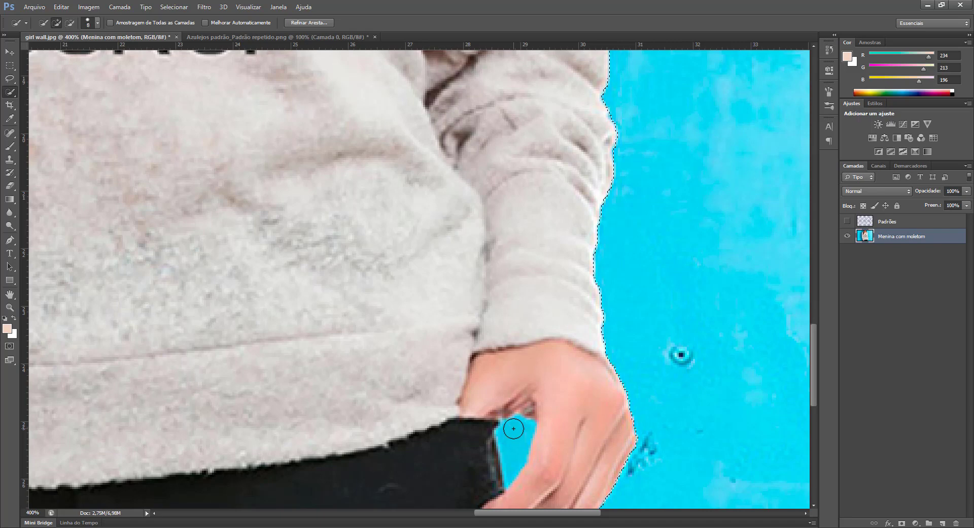
left_click_drag(513, 429, 512, 431)
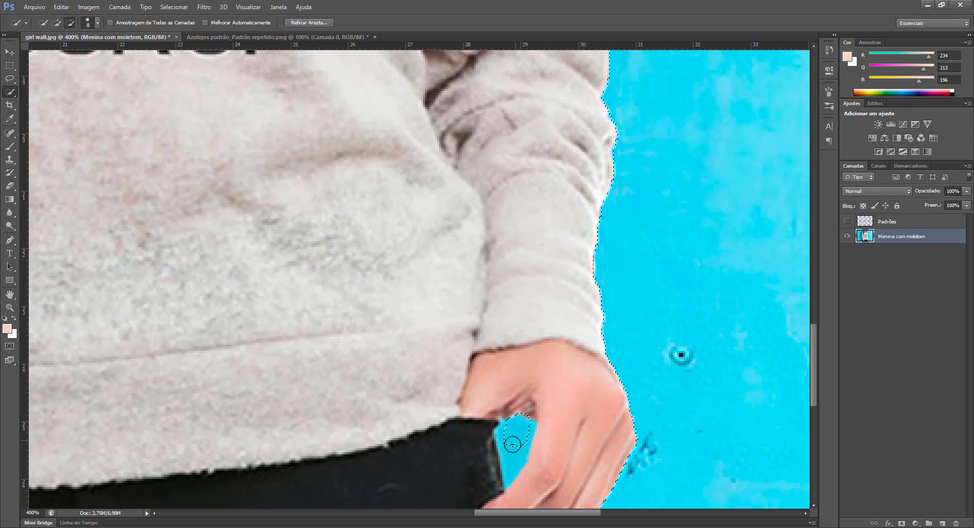
left_click_drag(509, 452, 509, 481)
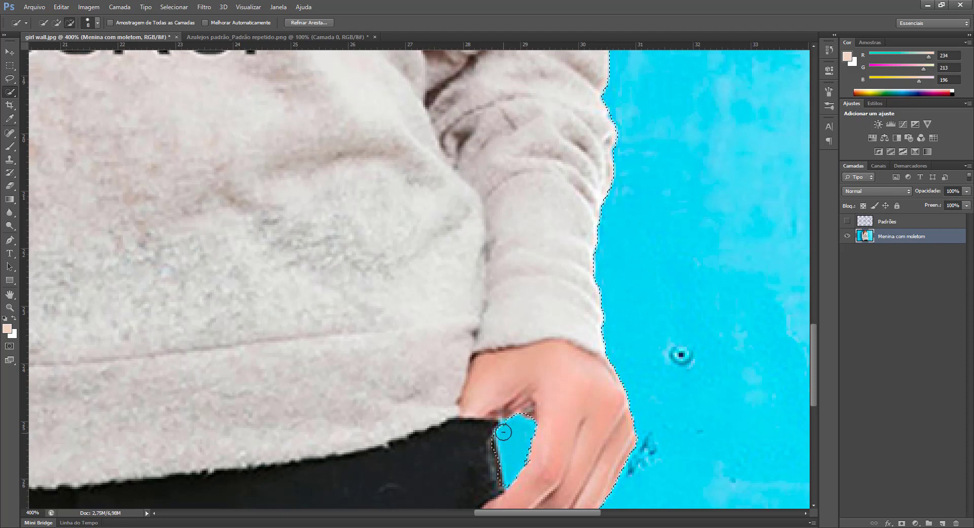
key("alt")
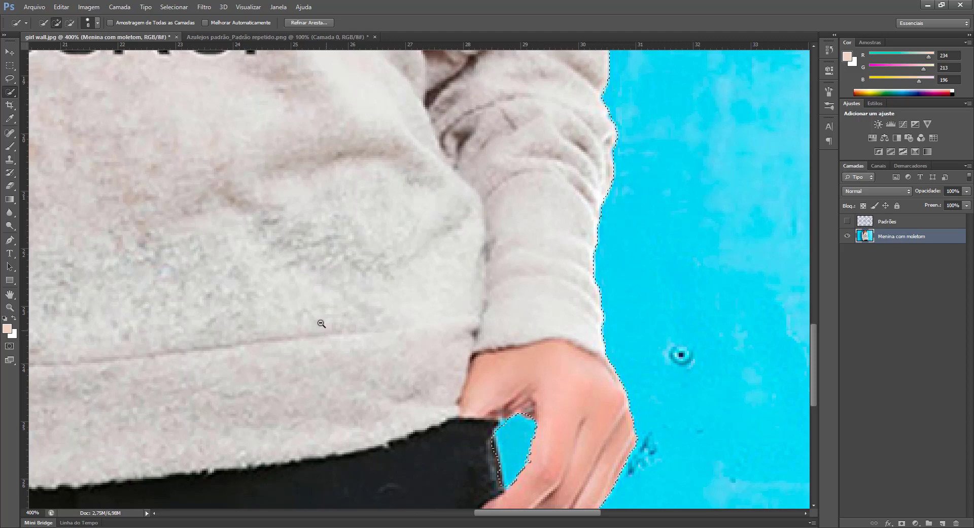
left_click(525, 374, "alt")
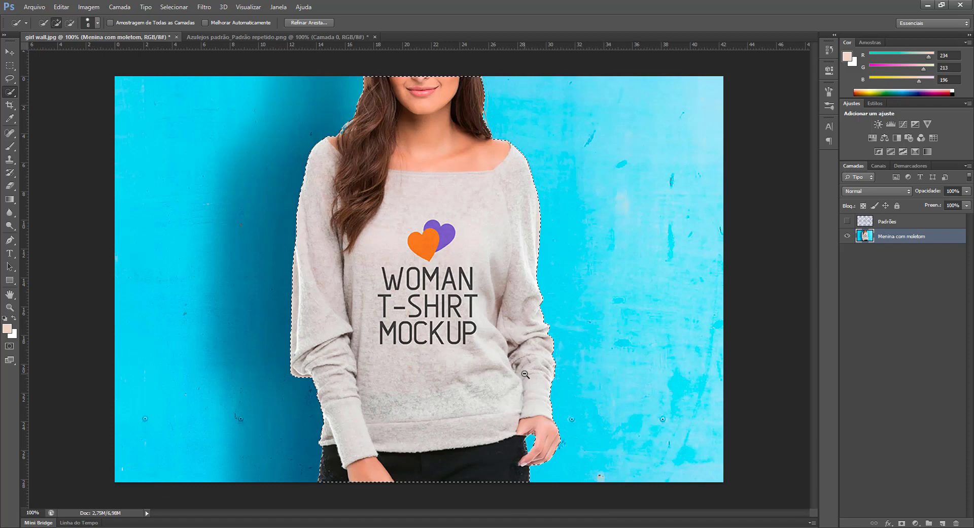
Step: Try zooming in and out of the photo with the Navigator, set the zoom to 100%, and collapse the Navigator
left_click(32, 512)
left_click(286, 8)
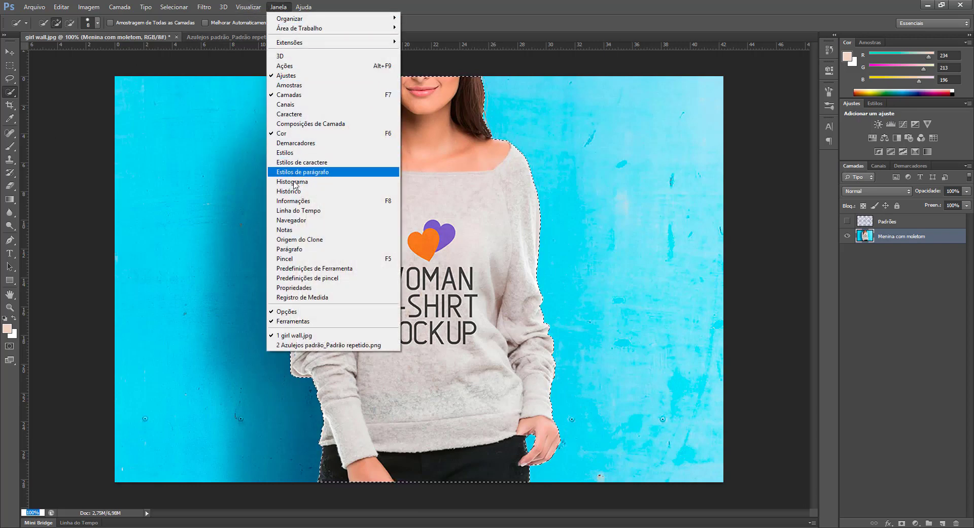
left_click(303, 222)
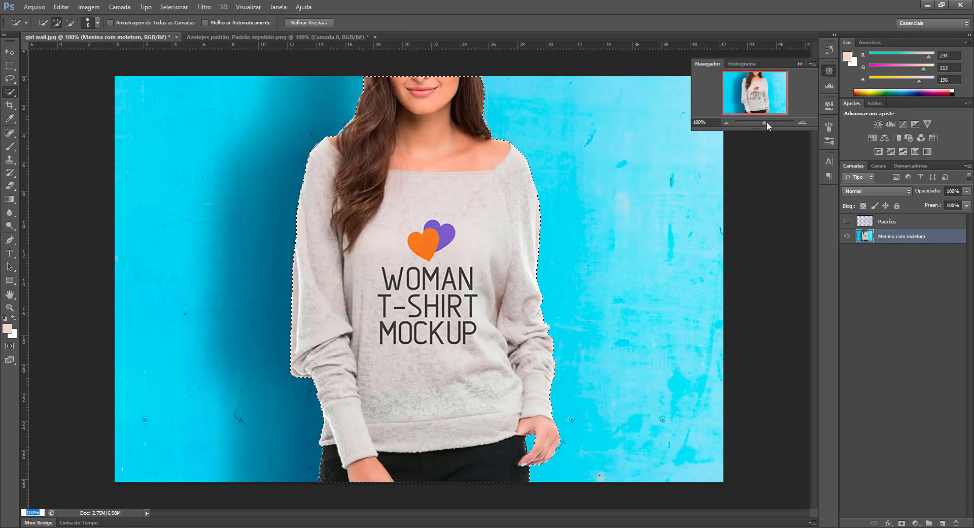
left_click_drag(765, 122, 753, 82)
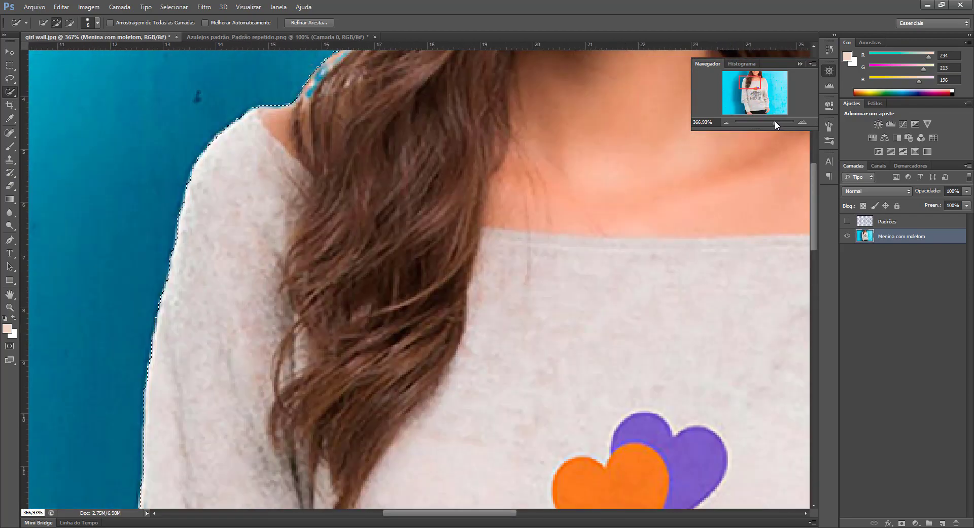
left_click_drag(775, 122, 763, 121)
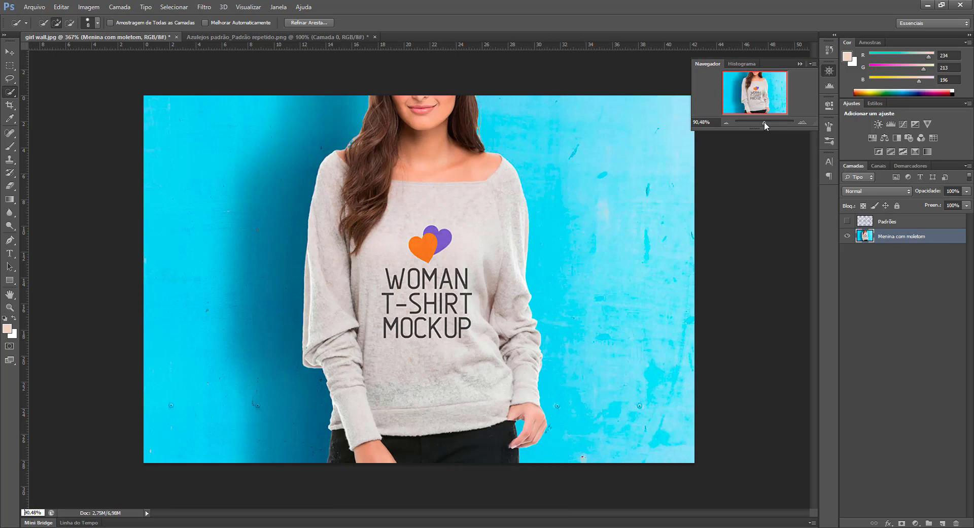
left_click(708, 122)
type("100")
key("Return")
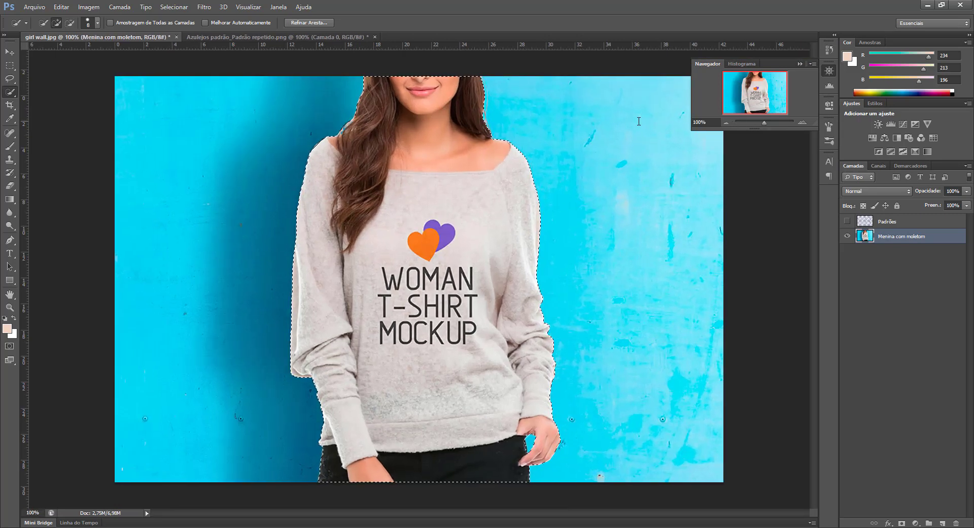
left_click(800, 64)
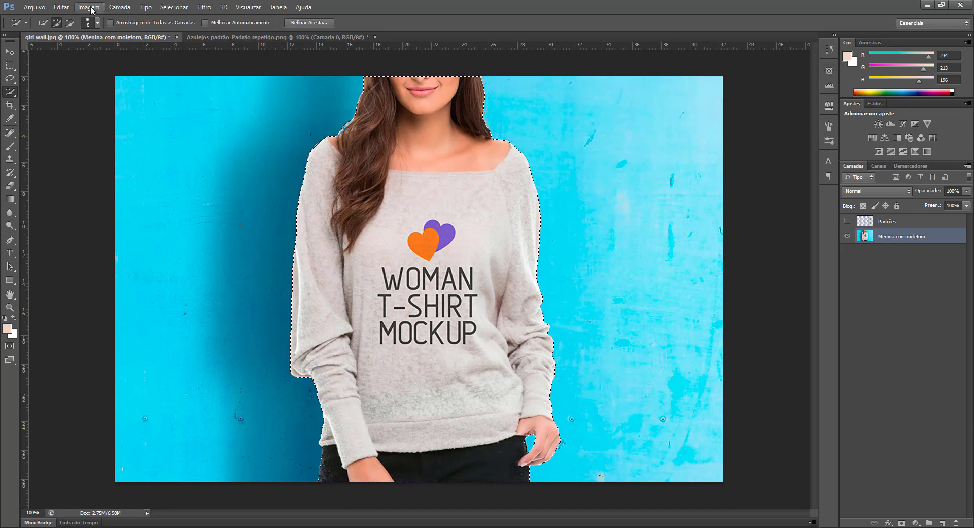
Step: Cut the selected woman out of the Menina com moletom layer, and undo a trial duplicate of the remaining layer
left_click(61, 7)
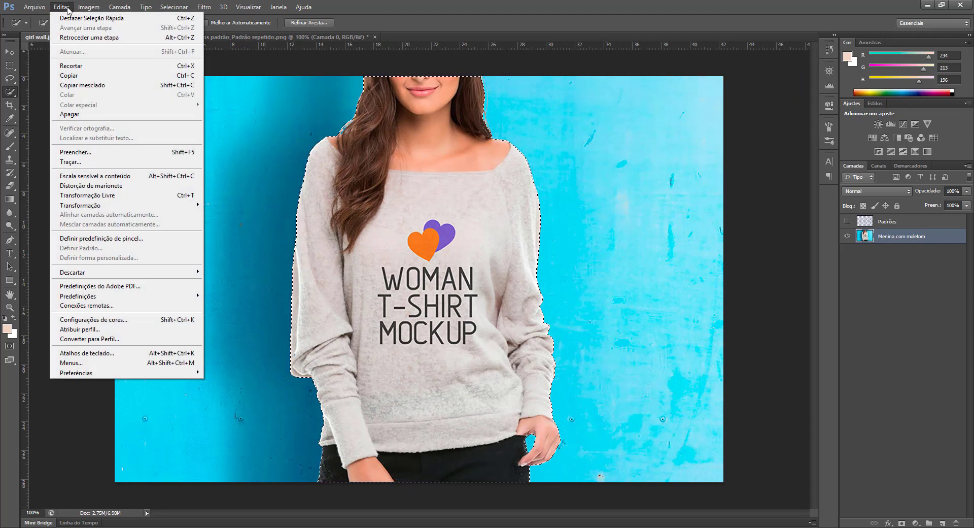
left_click(71, 79)
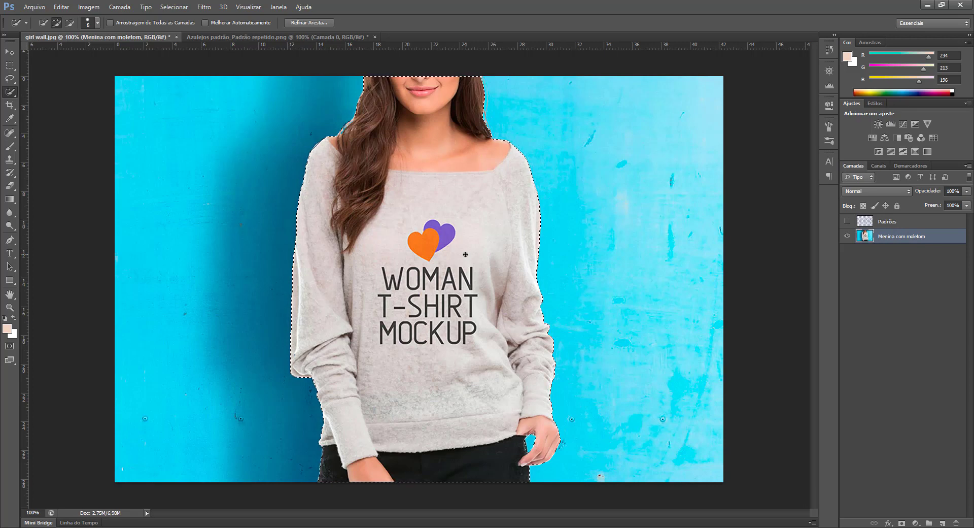
key("ctrl+x")
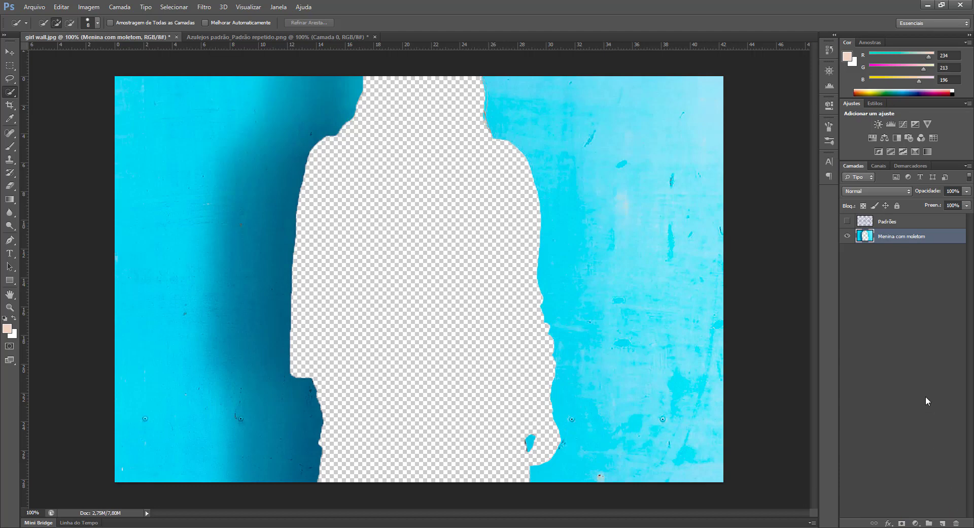
key("ctrl+j")
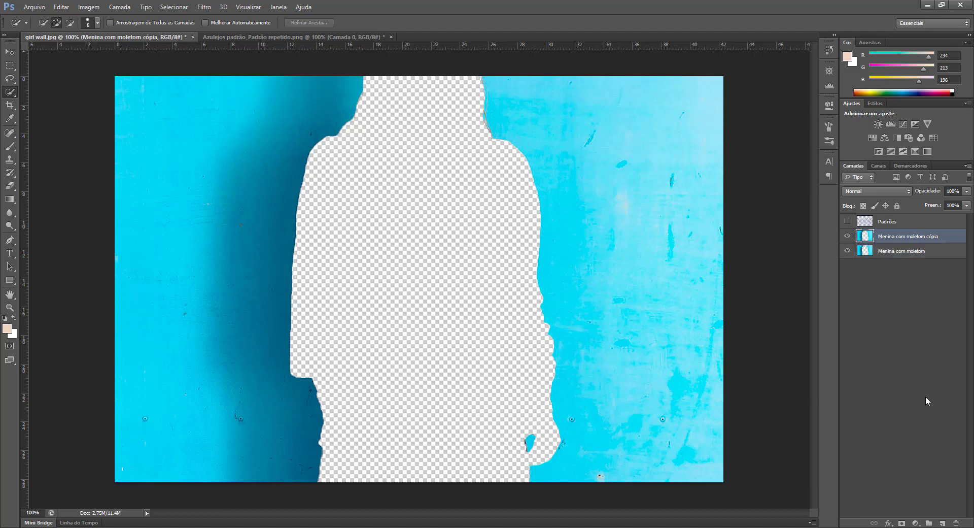
key("ctrl+z")
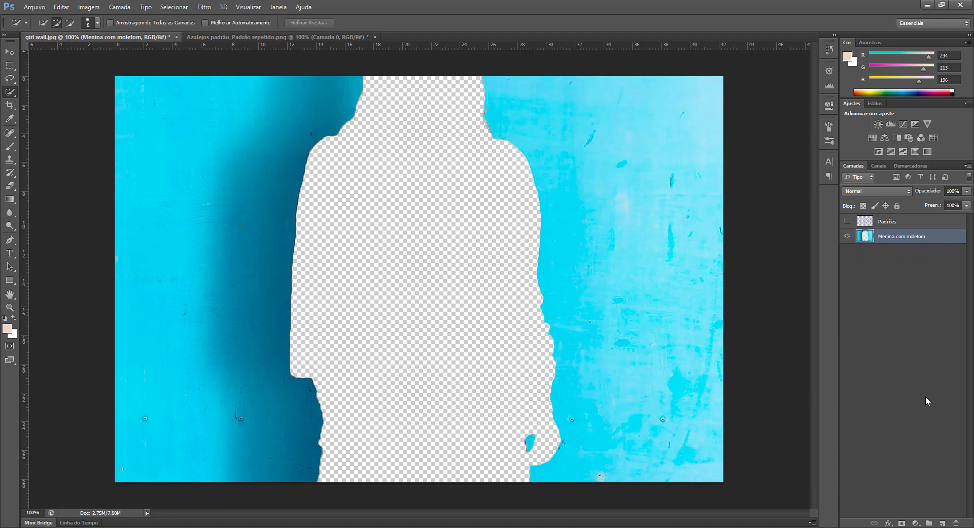
Step: Create a new layer above Menina com moletom, undo a regular paste of the woman, and paste her in place instead
left_click(942, 523)
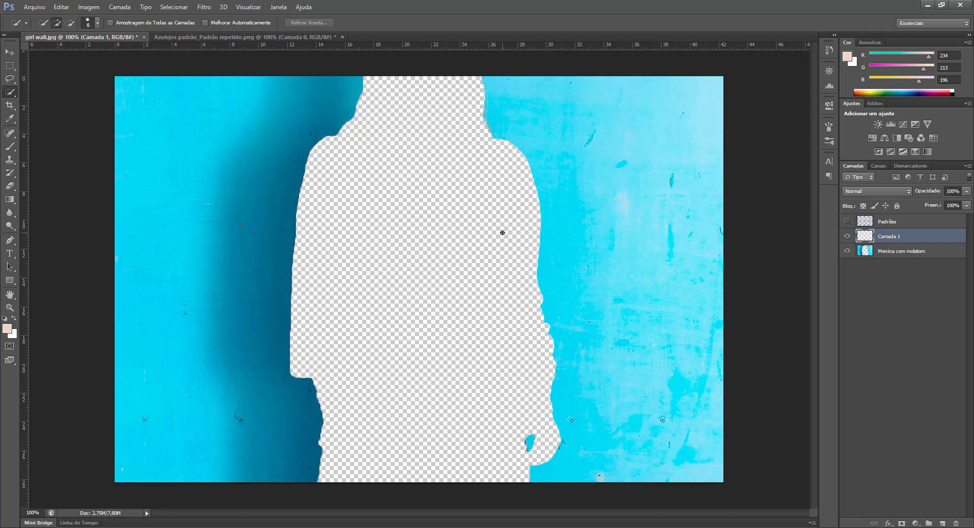
key("ctrl+z")
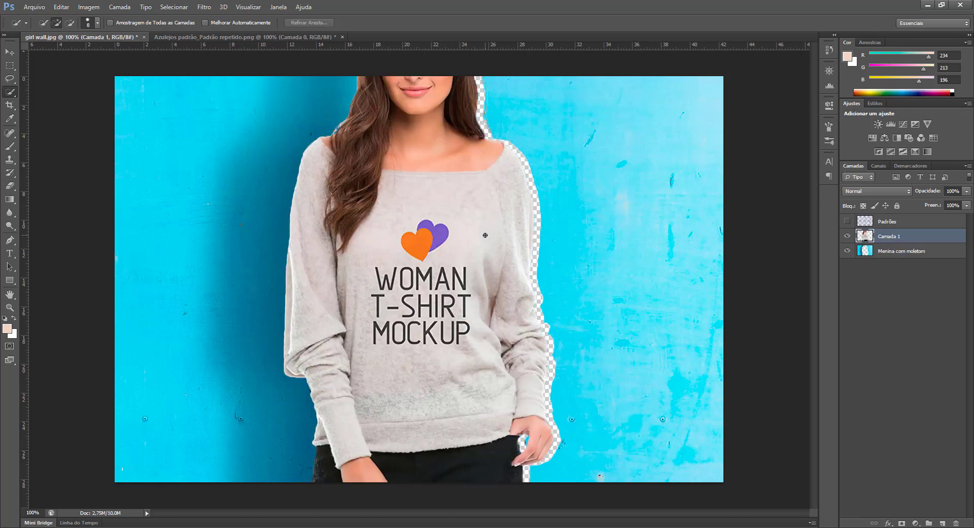
key("ctrl+z")
left_click(61, 6)
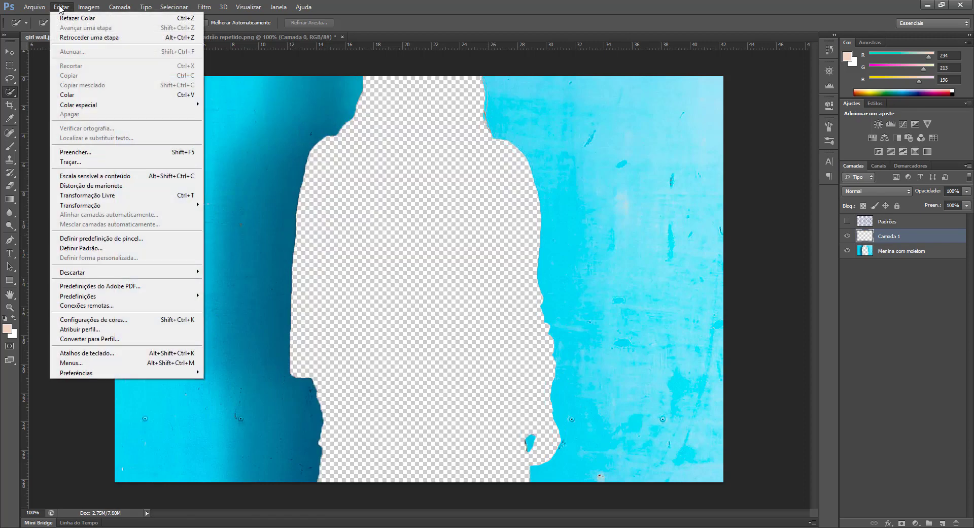
mouse_move(95, 106)
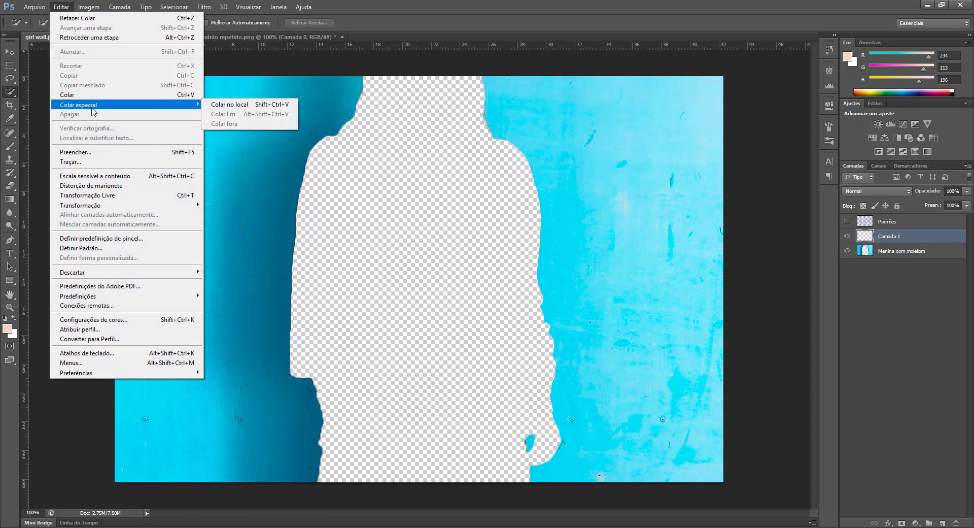
left_click(252, 108)
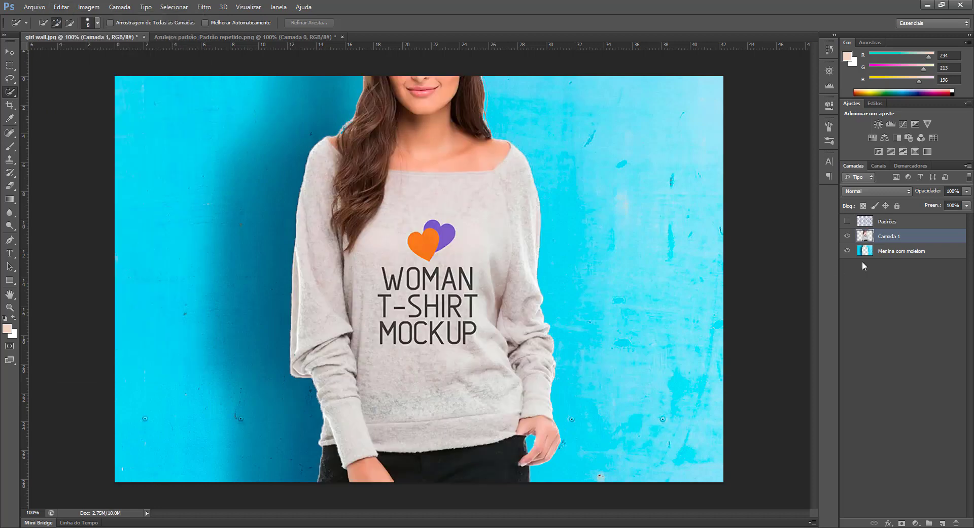
Step: Rename the Menina com moletom layer as Parede azul and the Camada 1 layer as Menina com moletom
double_click(895, 255)
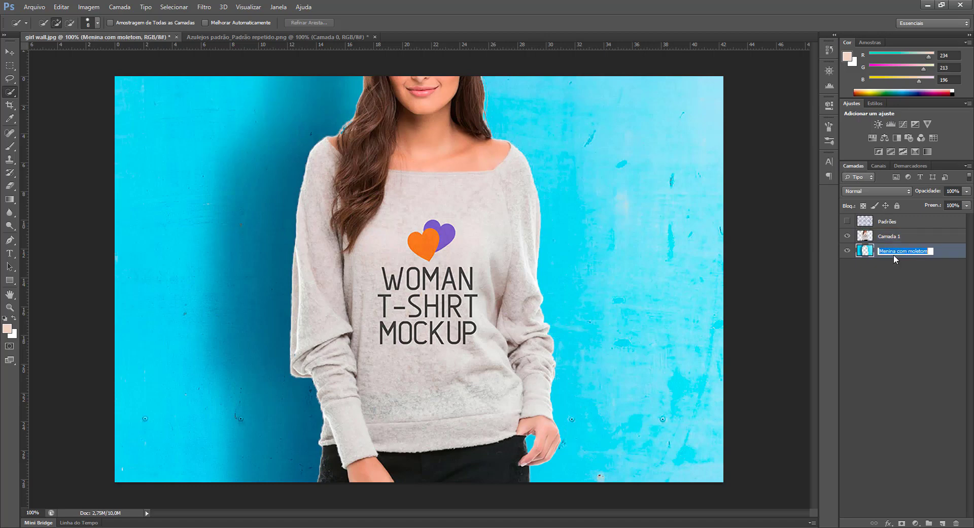
key("BackSpace")
double_click(892, 236)
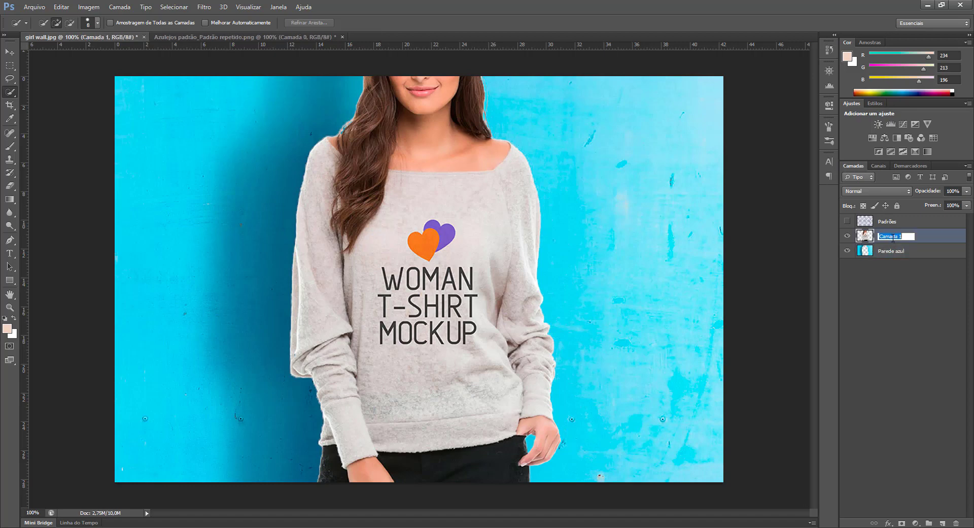
key("ctrl+v")
key("Return")
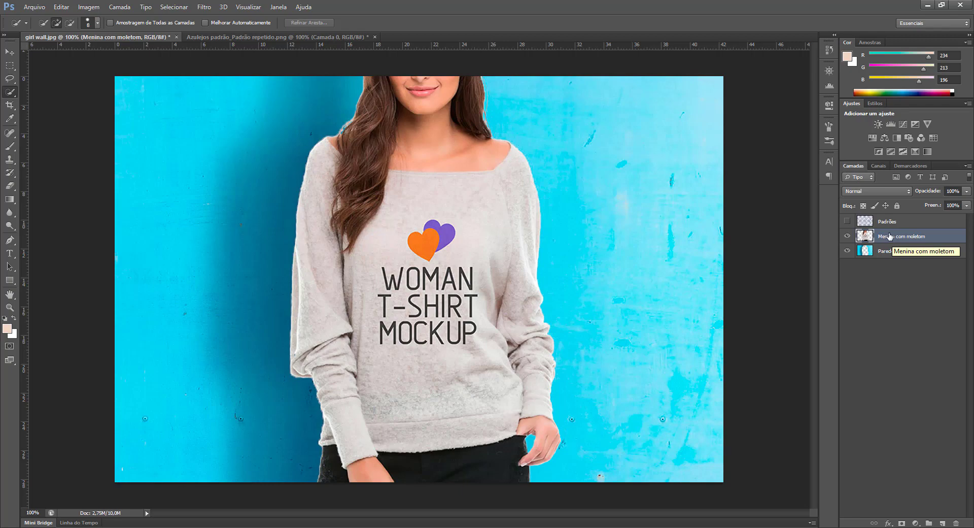
Step: Show the Padrões layer and move it between the Menina com moletom and Parede azul layers
left_click(847, 221)
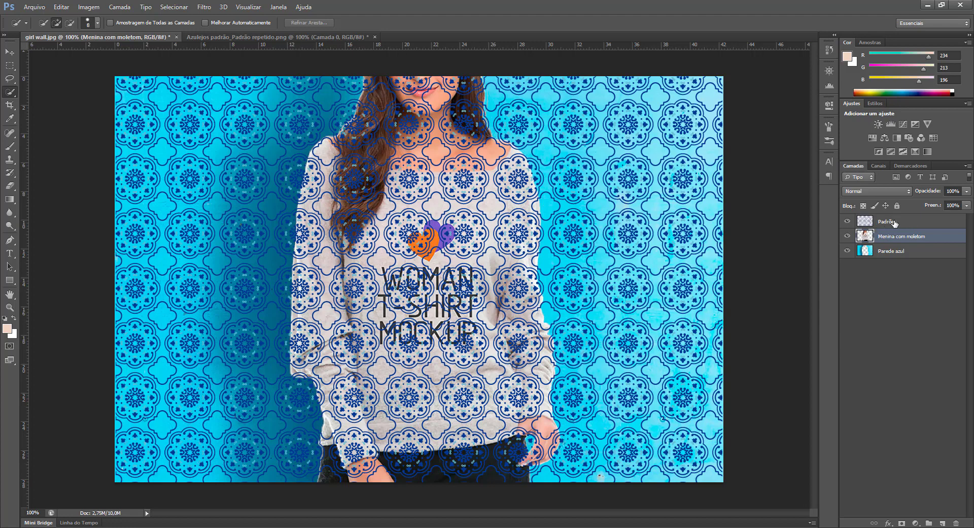
left_click_drag(894, 222, 893, 238)
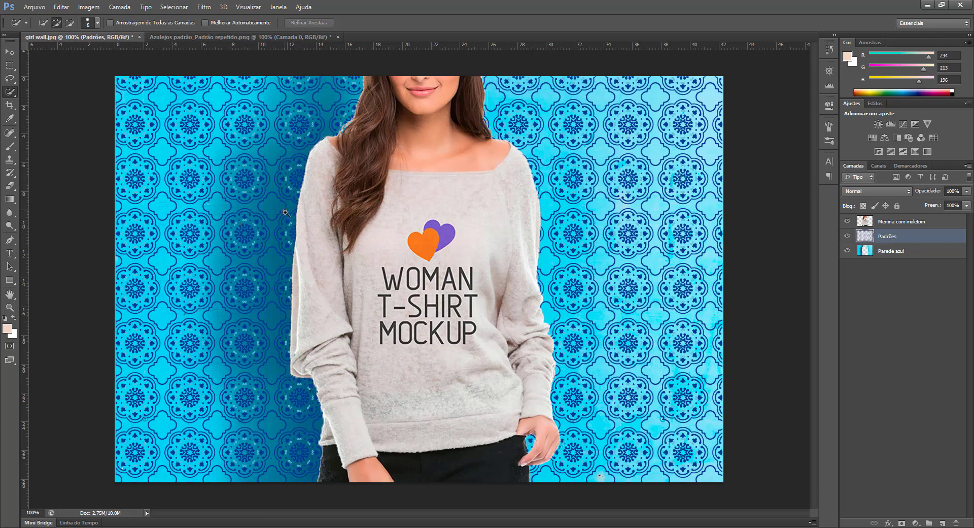
Step: Examine close up how the tile pattern meets the wall's shadow beside the woman and its light area, and return to 100% zoom
left_click(298, 222, "ctrl")
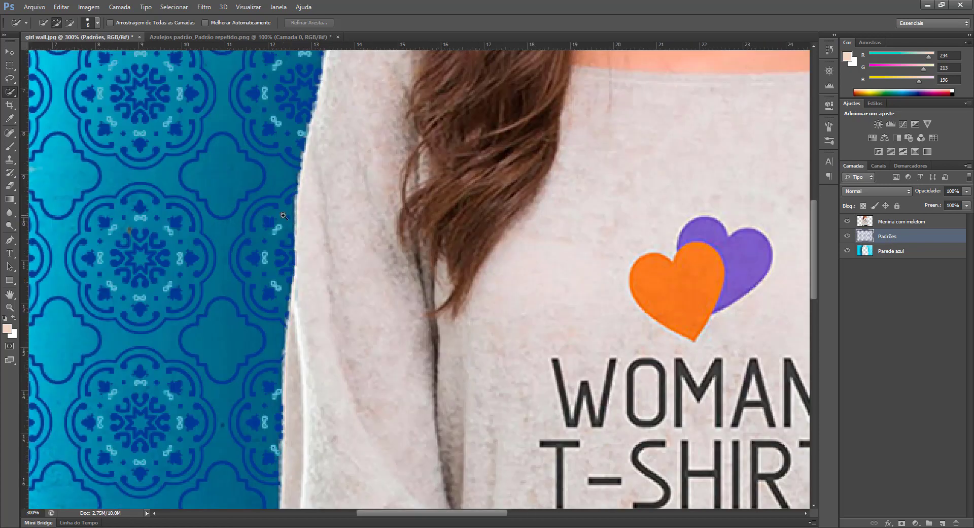
left_click(284, 217, "ctrl")
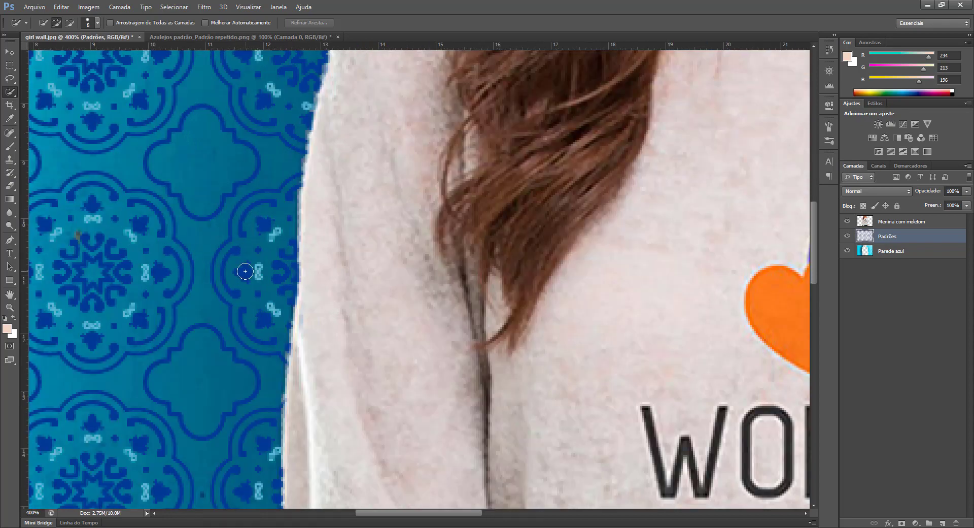
left_click(279, 268, "alt")
left_click(280, 292, "alt")
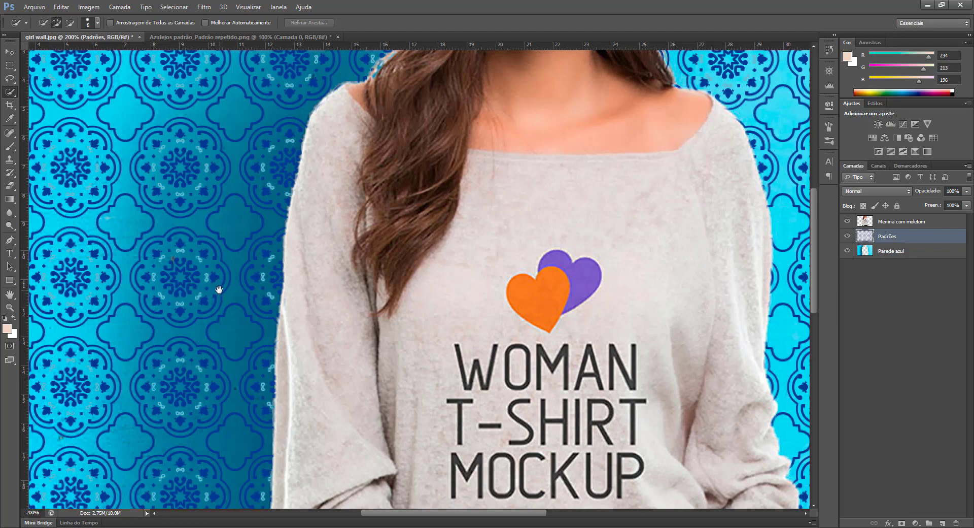
key("ctrl+minus")
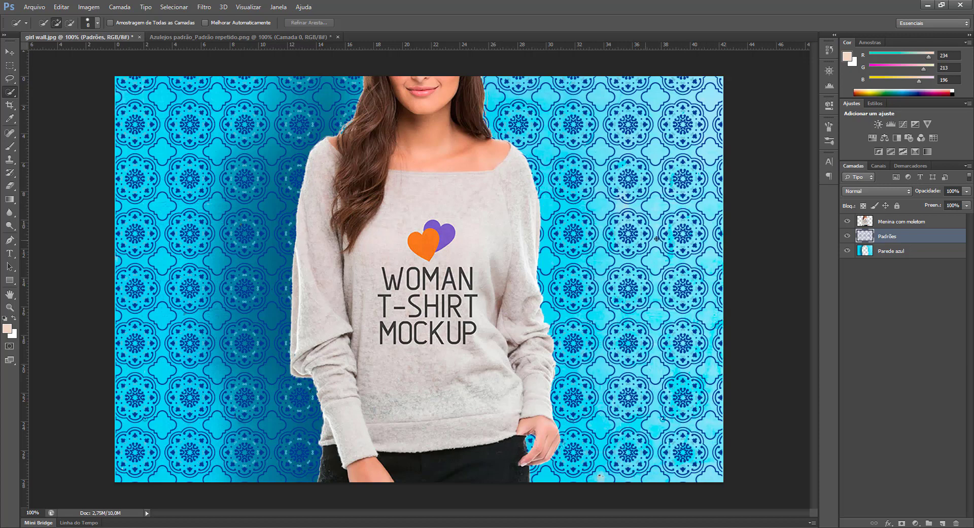
left_click(702, 236, "ctrl")
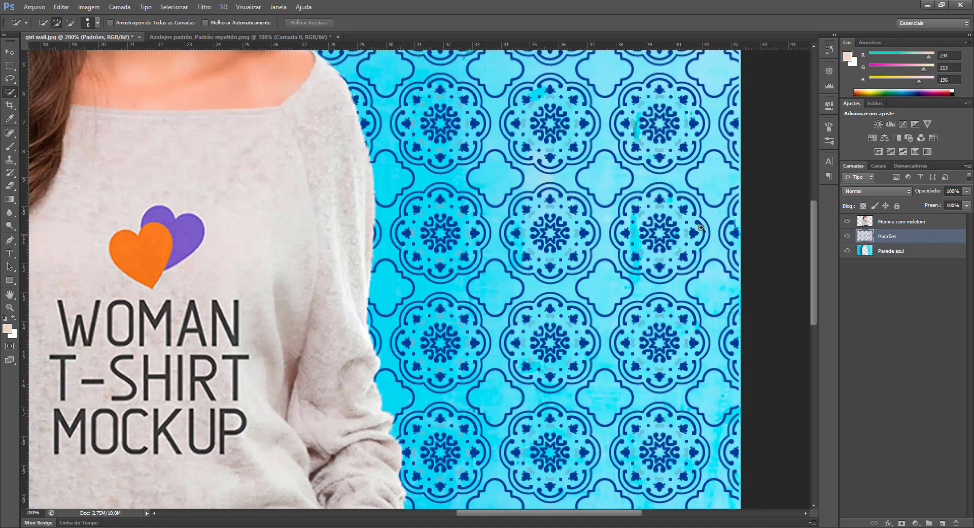
left_click(703, 236, "ctrl")
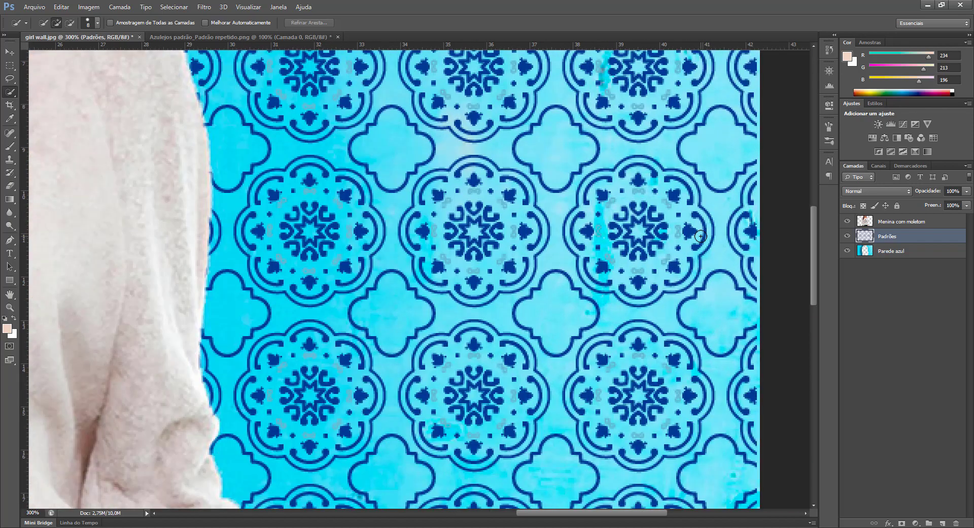
key("ctrl+1")
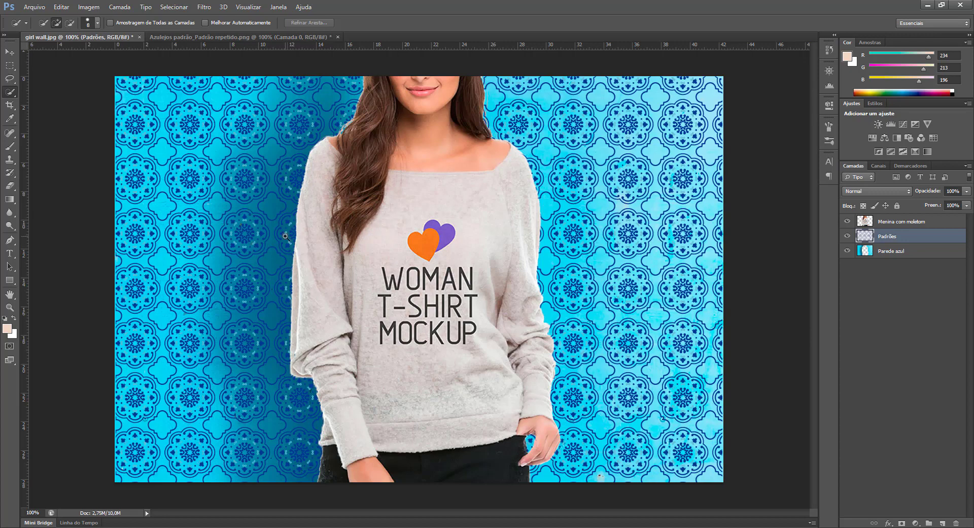
Step: Set the Padrões layer's blend mode to Multiplicação, compare it with Normal, and restore Multiplicação
left_click(893, 191)
left_click(870, 235)
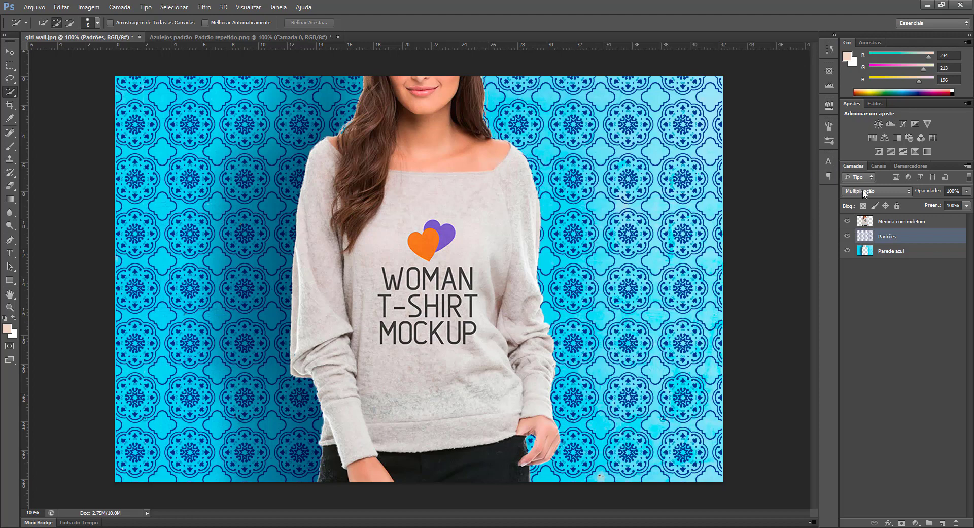
left_click(877, 190)
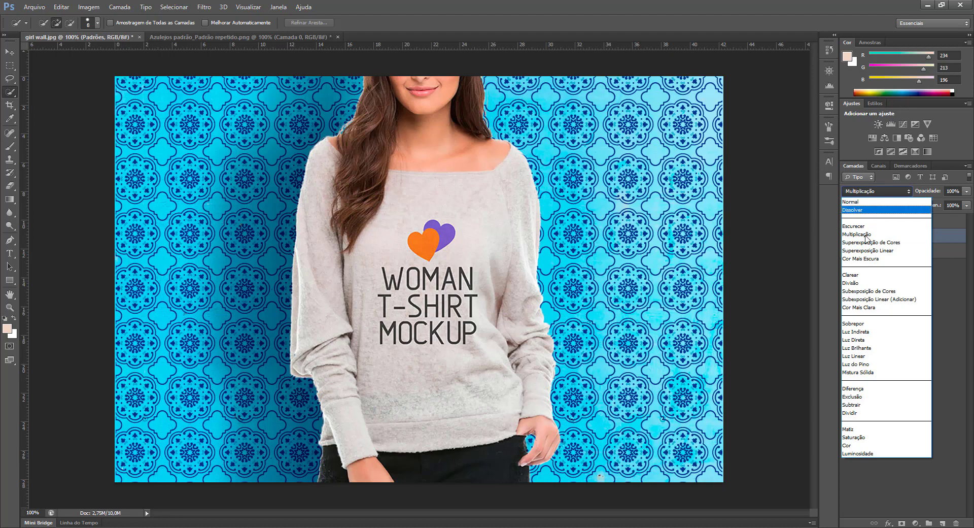
left_click(947, 281)
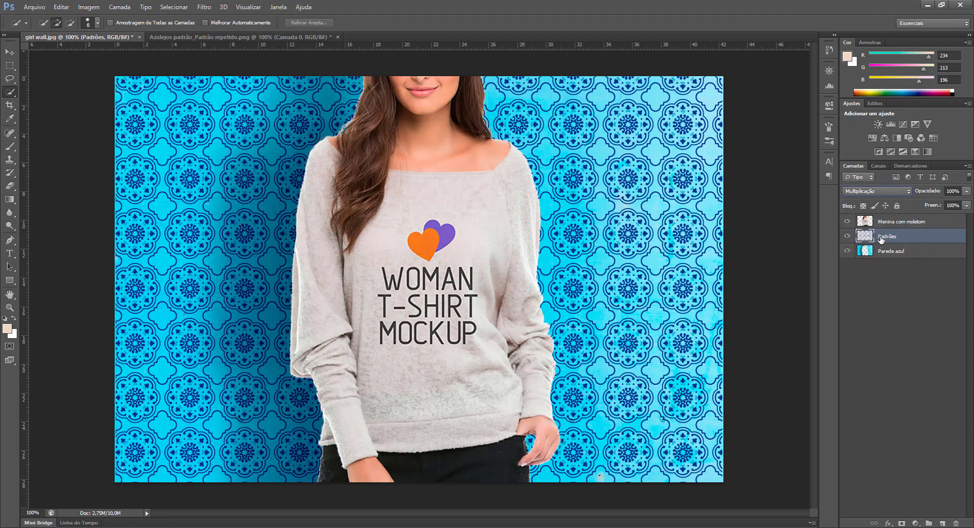
left_click(890, 190)
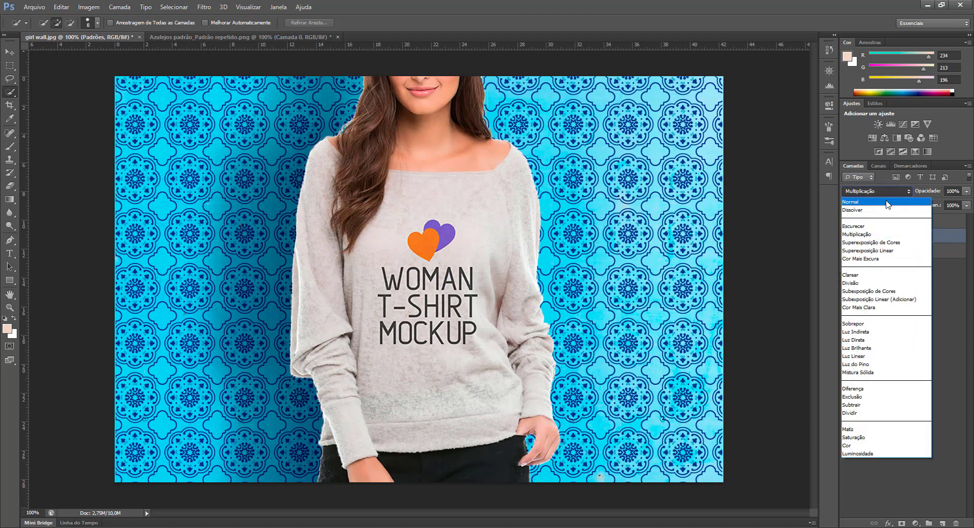
left_click(887, 203)
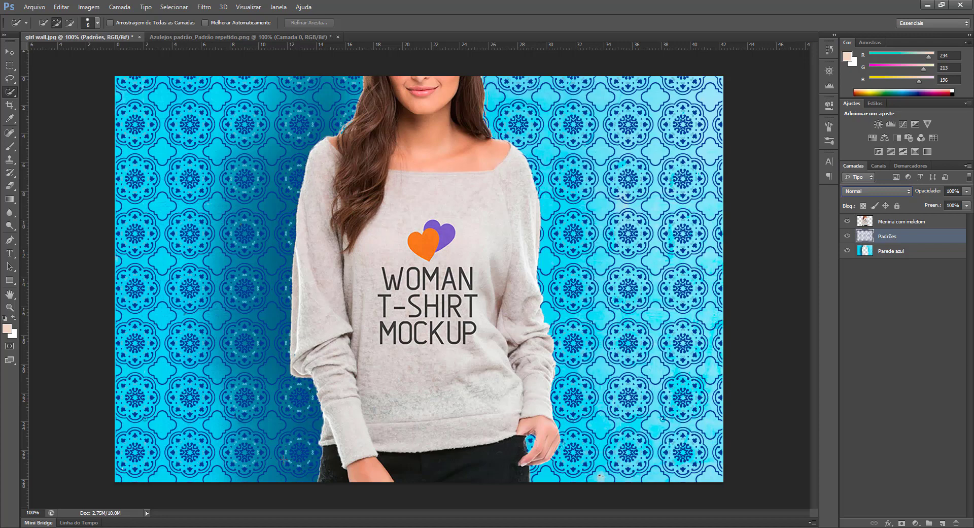
left_click(887, 190)
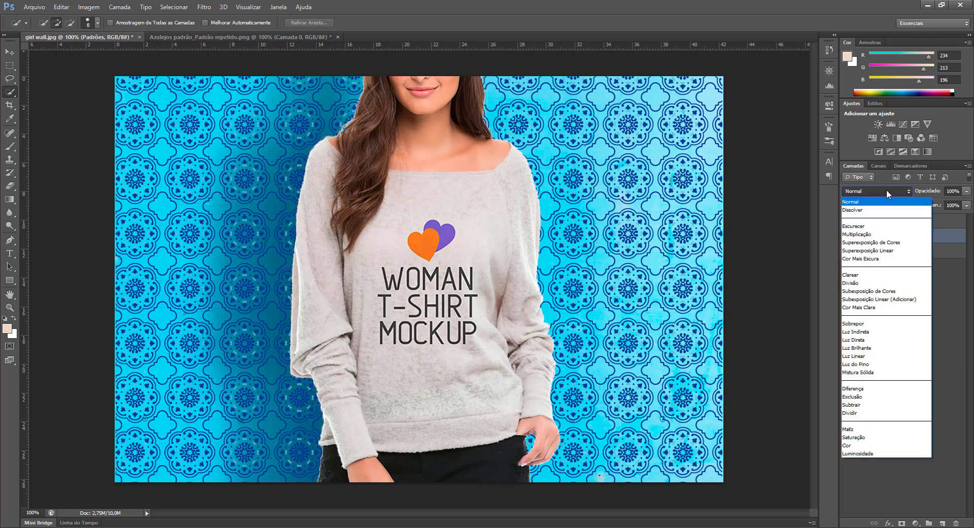
left_click(875, 235)
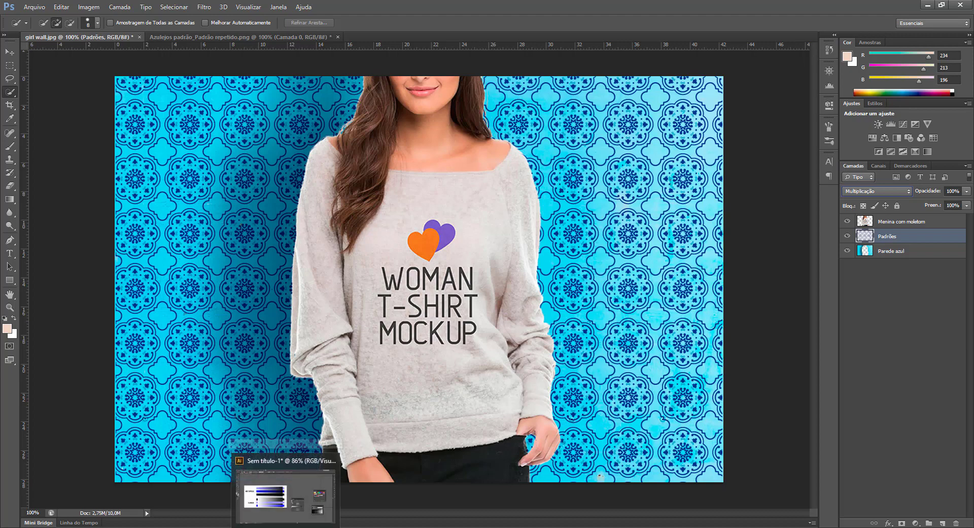
Step: Switch to the blend mode demonstration in Illustrator and inspect the gradient rectangles of the CLAREAR and MULTIPLICAR examples by selecting each
left_click(274, 495)
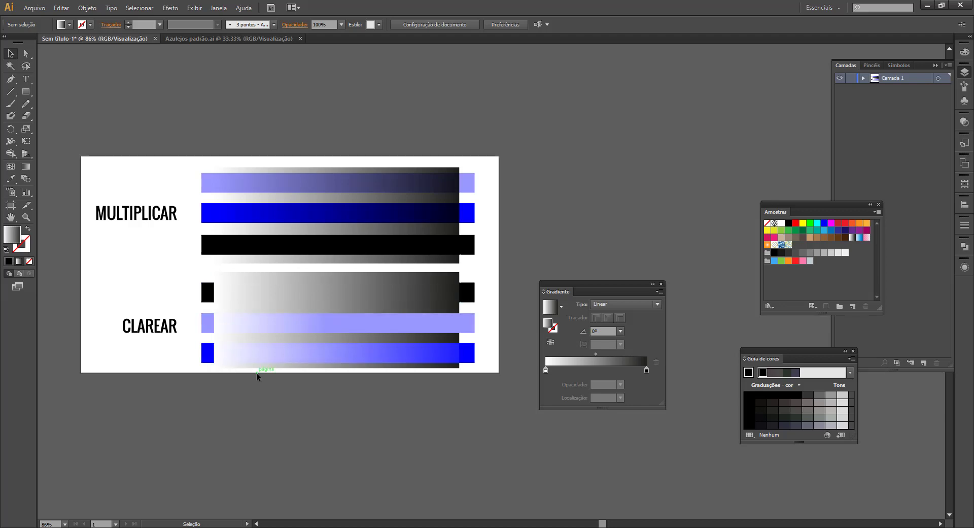
left_click(242, 300)
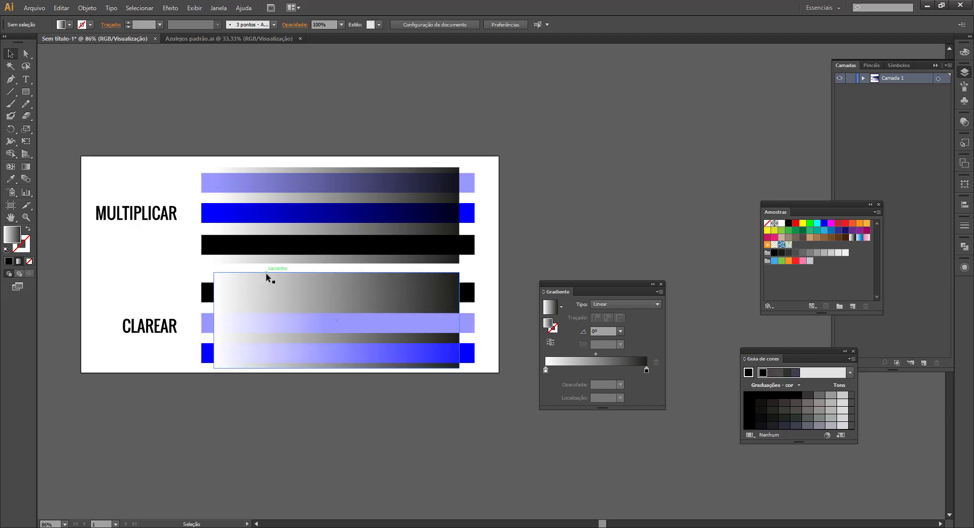
left_click(272, 301)
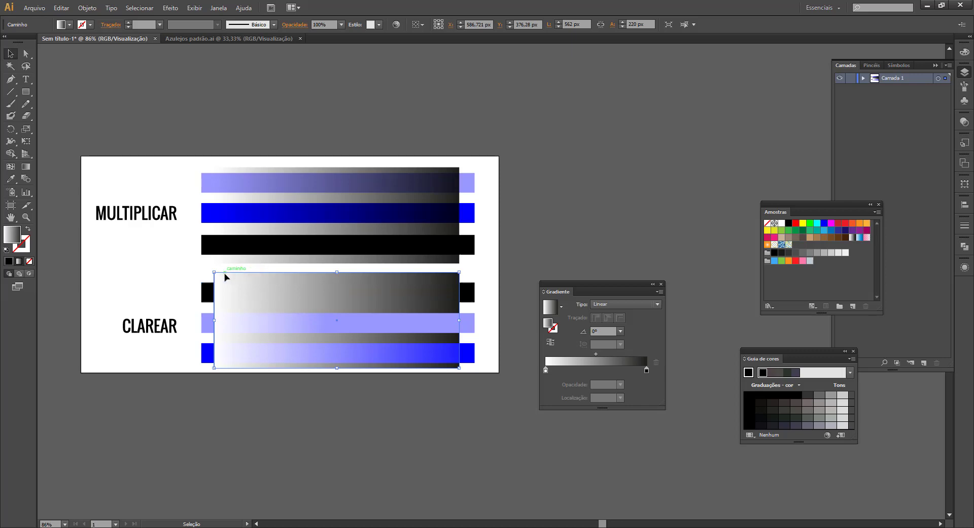
left_click_drag(225, 277, 210, 163)
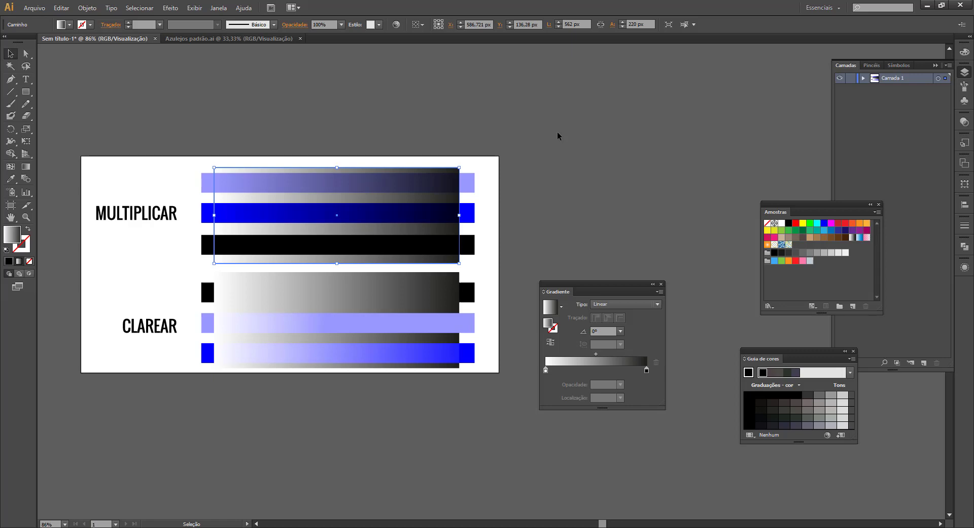
left_click(446, 278)
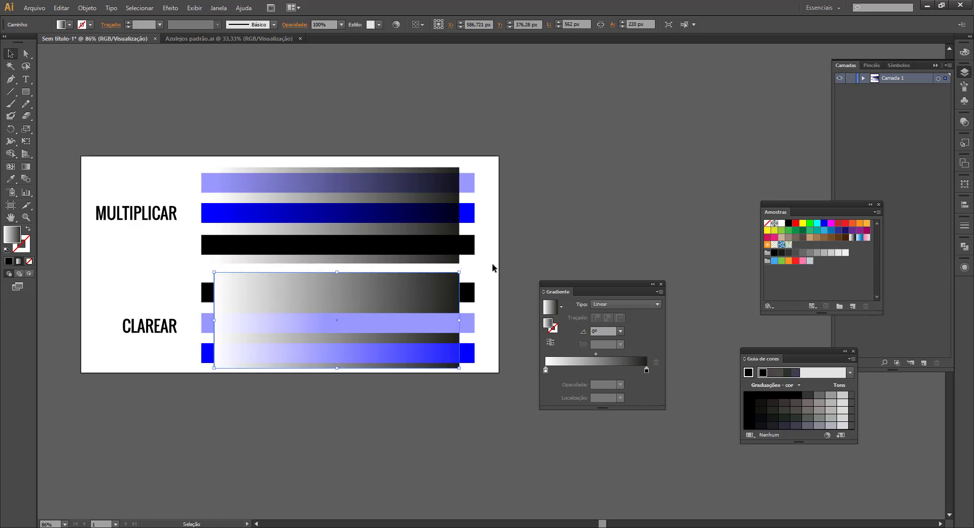
Step: Enlarge the demonstration artboard to 150% and close the floating Gradiente window that covers the CLAREAR example
key("z")
key("ctrl+plus")
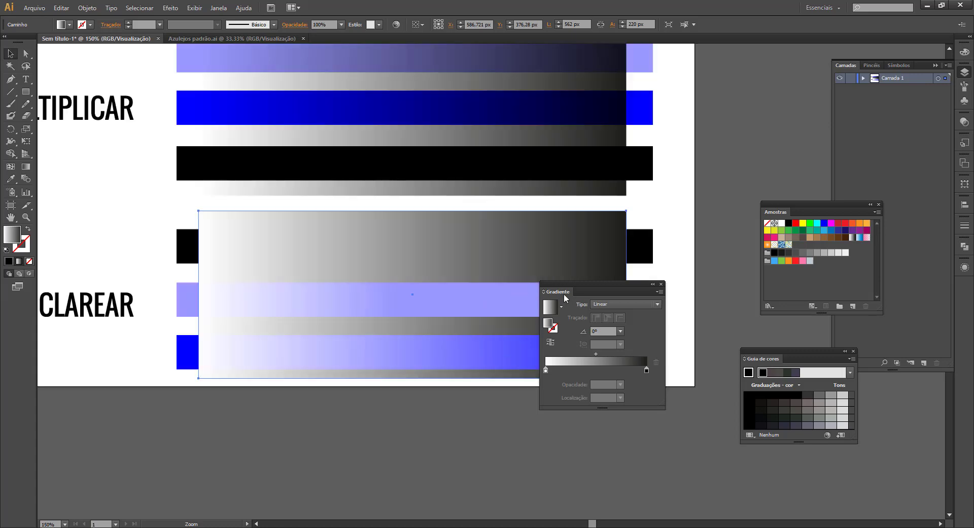
key("ctrl+plus")
left_click(661, 284)
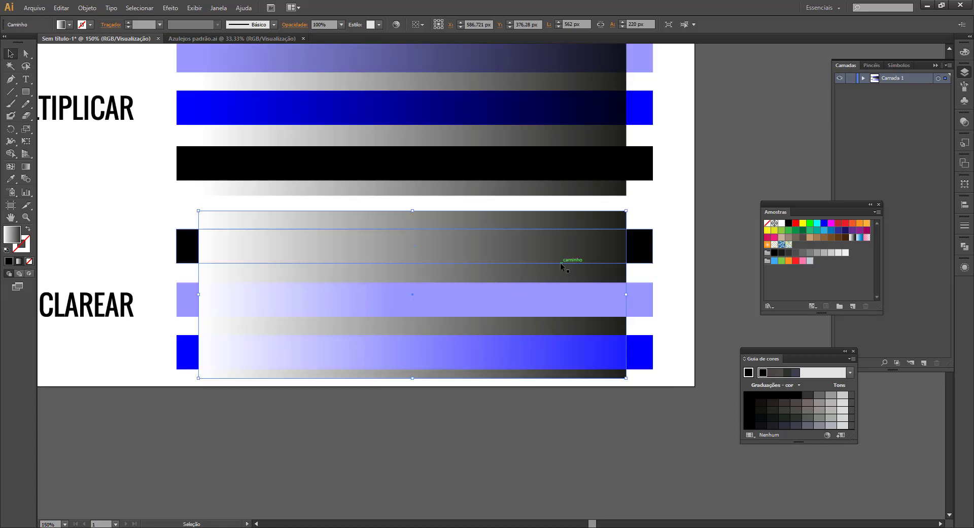
left_click_drag(560, 263, 564, 321)
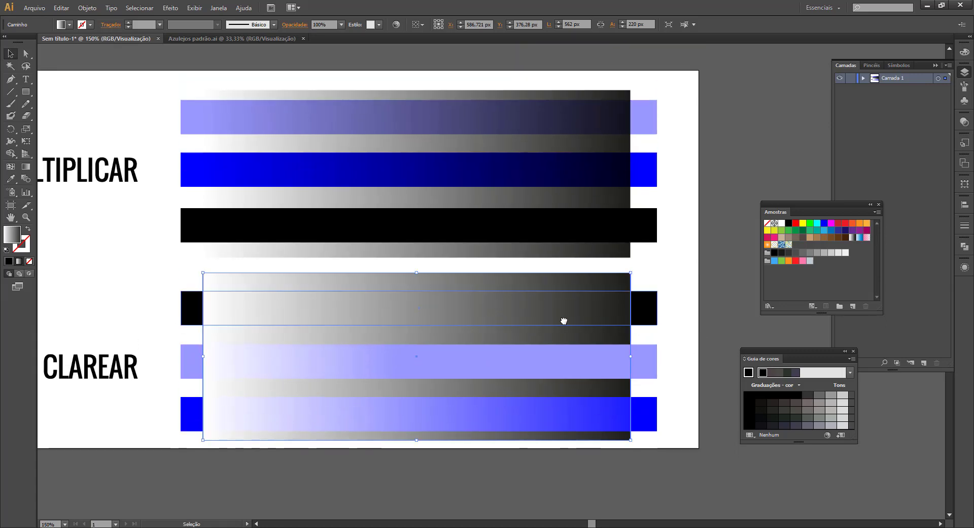
Step: Recolor the pure blue bars in both the MULTIPLICAR and CLAREAR examples to dark blue 002899
left_click(654, 228)
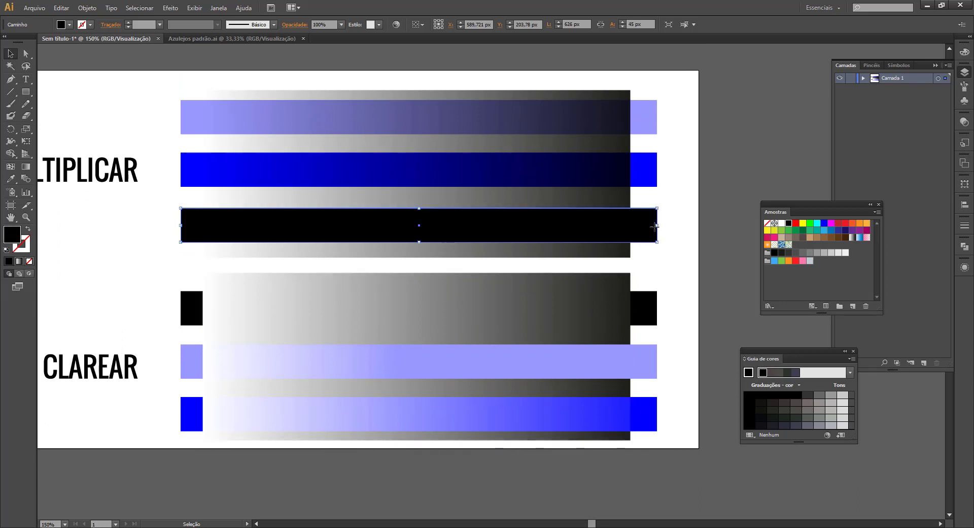
left_click(654, 178)
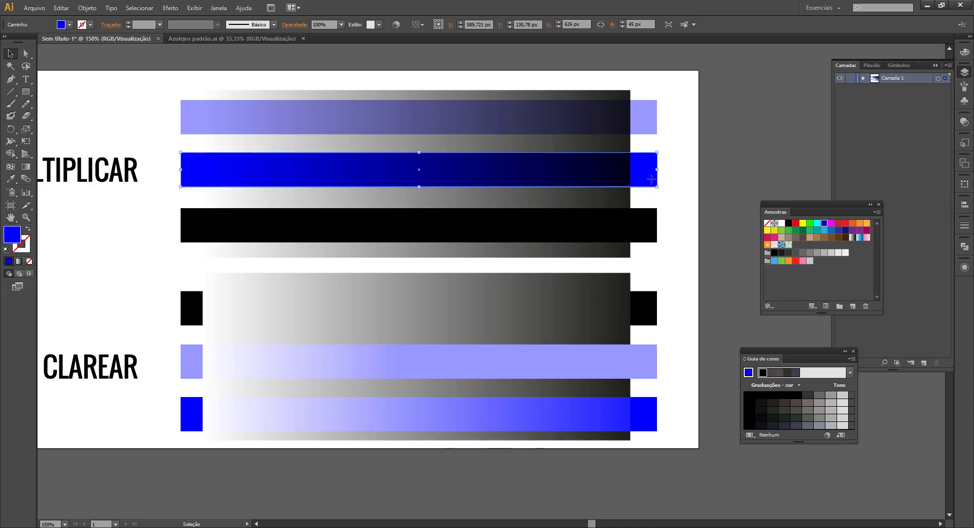
left_click(653, 114)
left_click(649, 175)
left_click(653, 417, "shift")
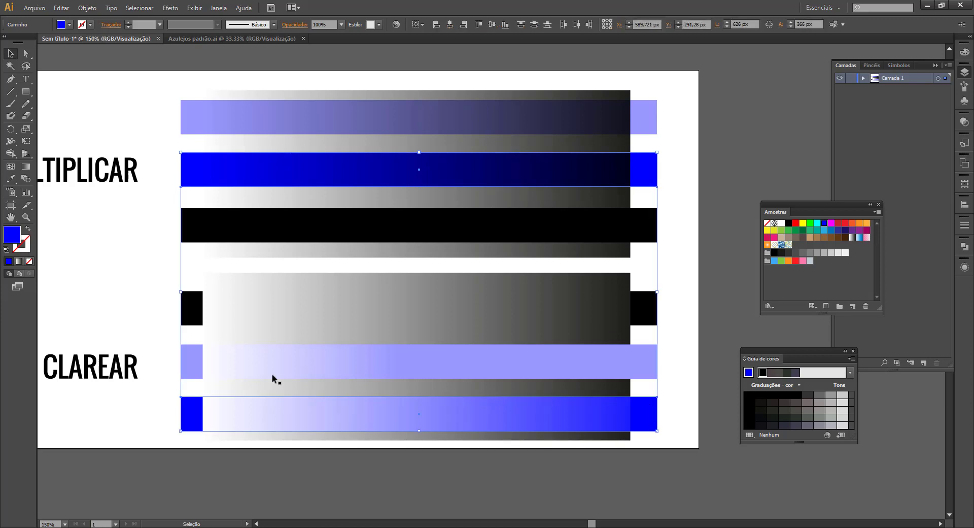
double_click(13, 240)
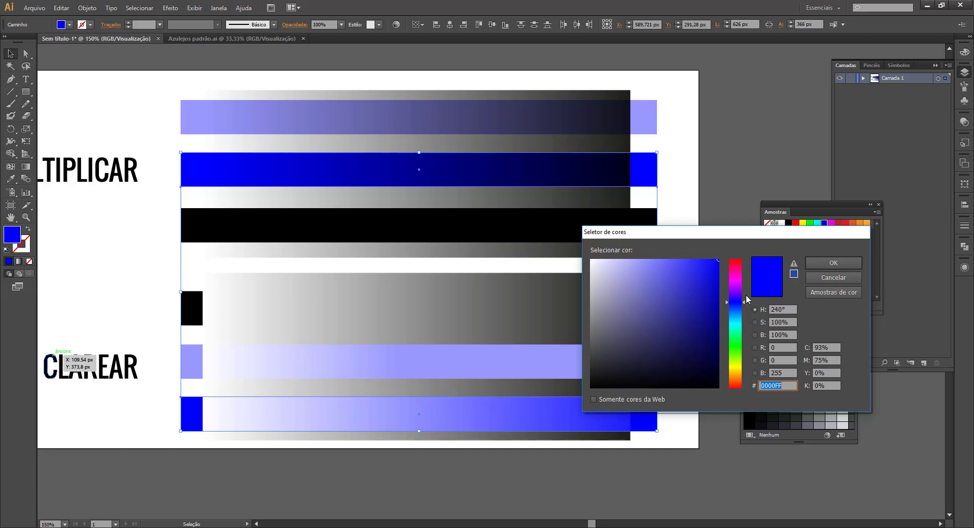
left_click_drag(745, 301, 744, 308)
mouse_move(718, 276)
left_mouse_down()
mouse_move(718, 261)
mouse_move(722, 311)
left_mouse_up()
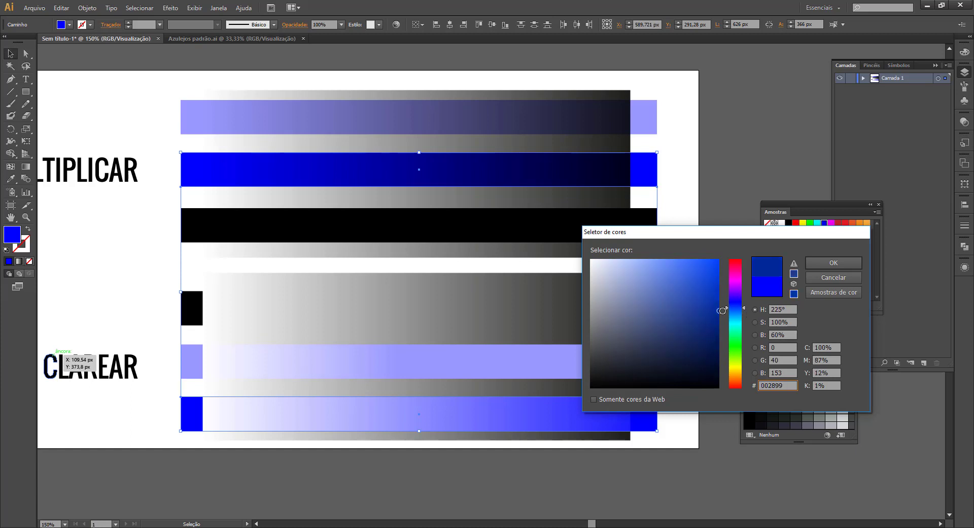
left_click(836, 264)
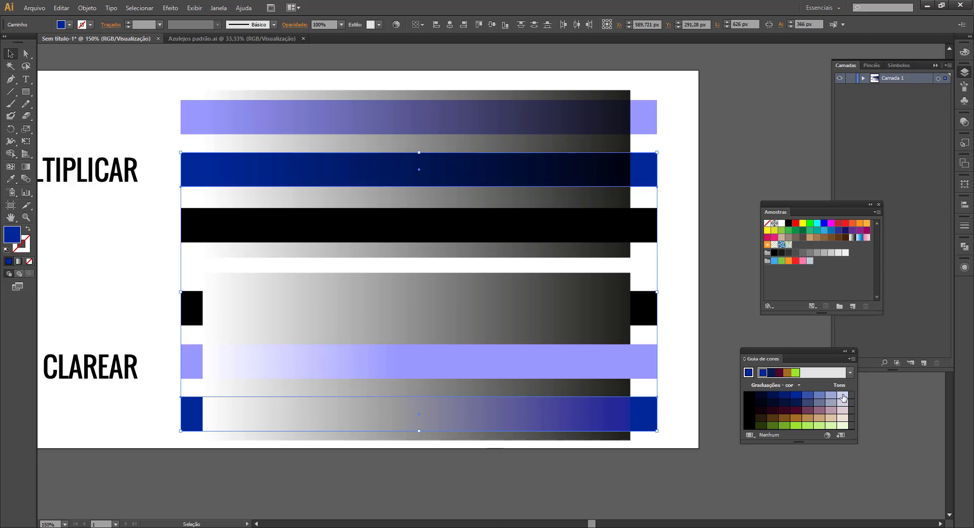
Step: Recolor the light purple bars in both the MULTIPLICAR and CLAREAR examples to a light tint of the dark blue
left_click(654, 124)
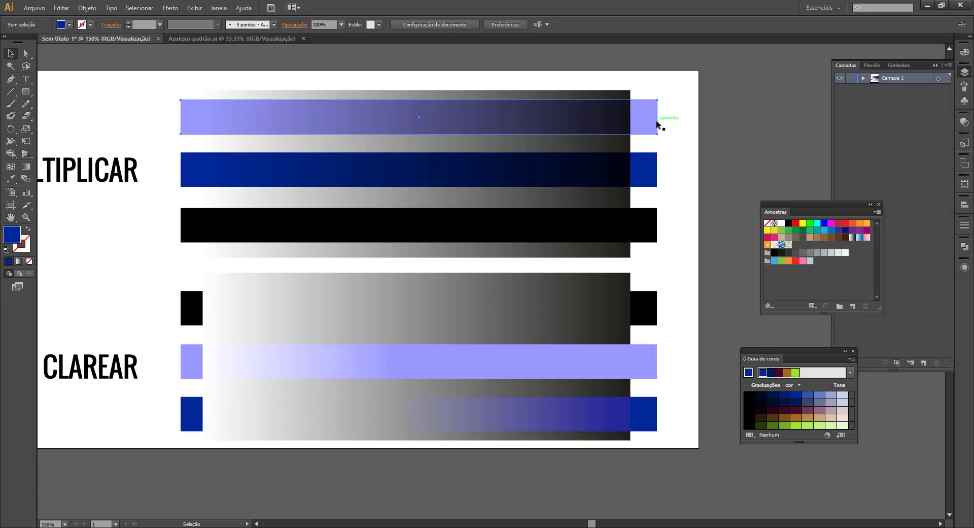
left_click(654, 364, "shift")
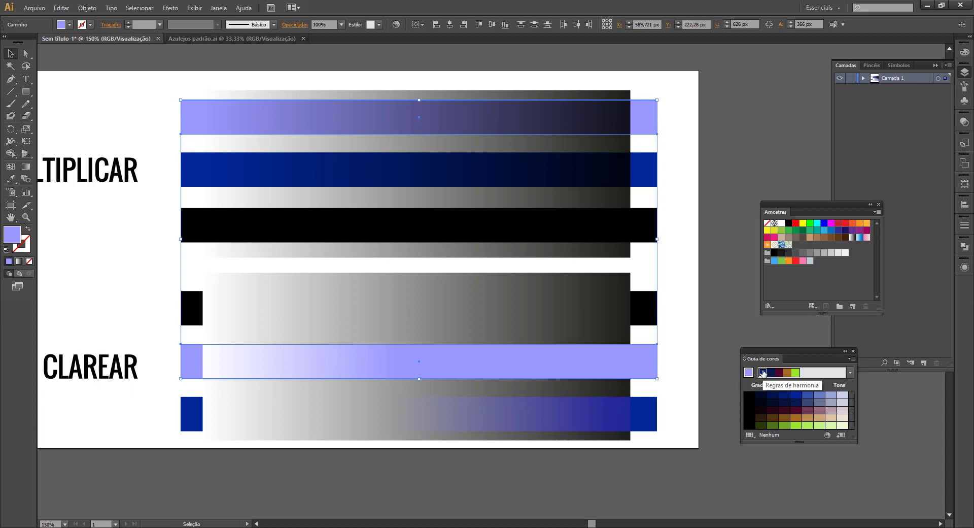
left_click(764, 373)
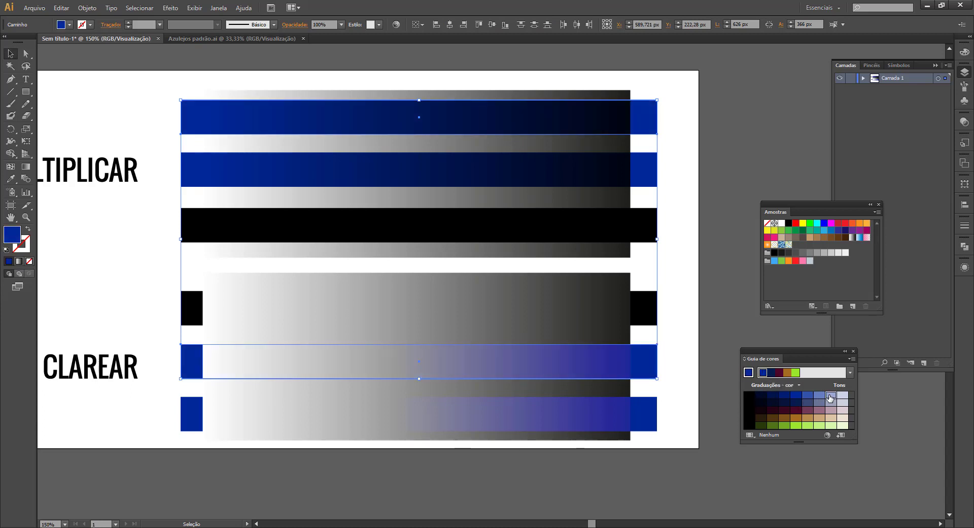
left_click(830, 396)
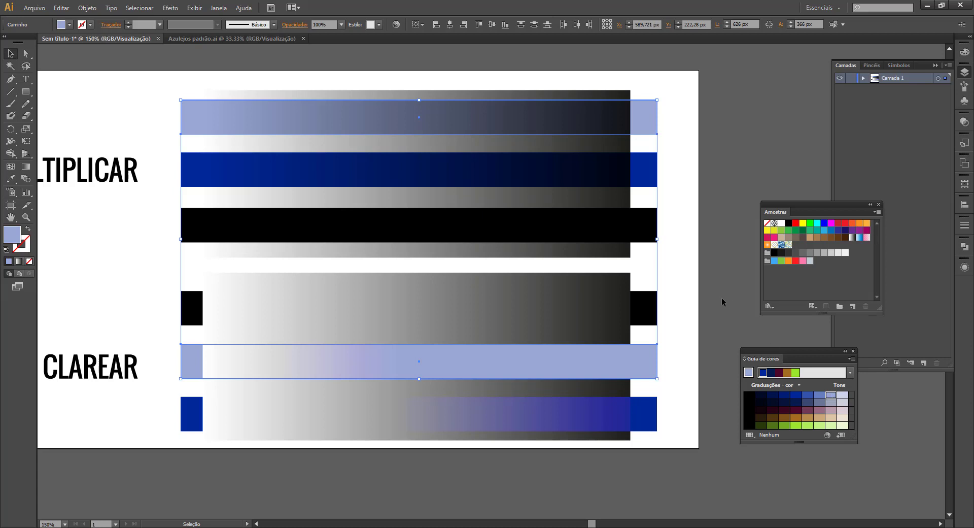
left_click(692, 290)
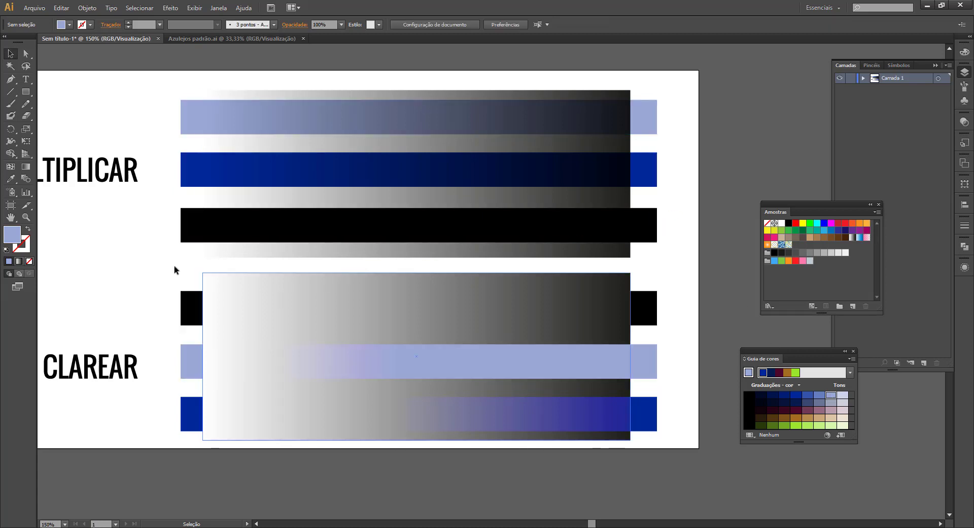
Step: Move the floating Amostras window off the artboard and select the black, dark blue and light blue MULTIPLICAR bars in turn
left_click_drag(127, 245, 206, 259)
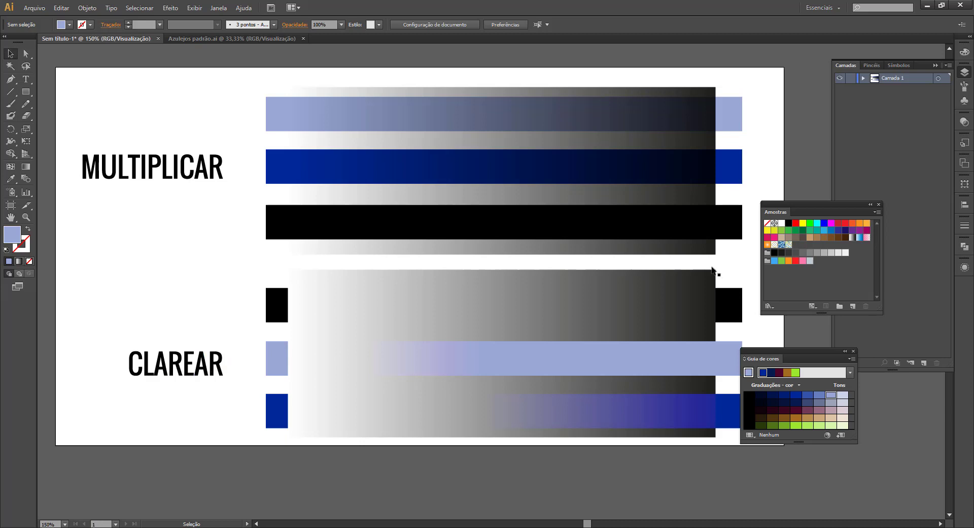
left_click_drag(823, 209, 862, 208)
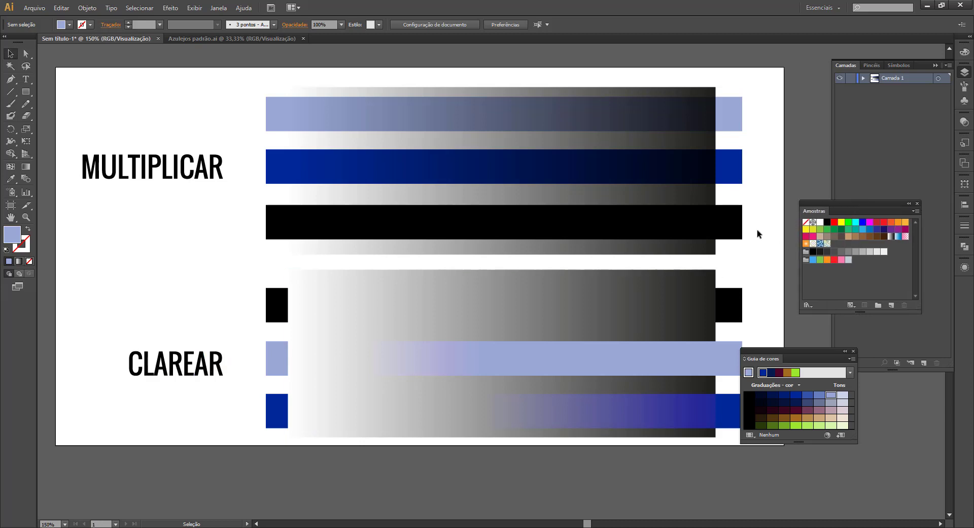
left_click(732, 224)
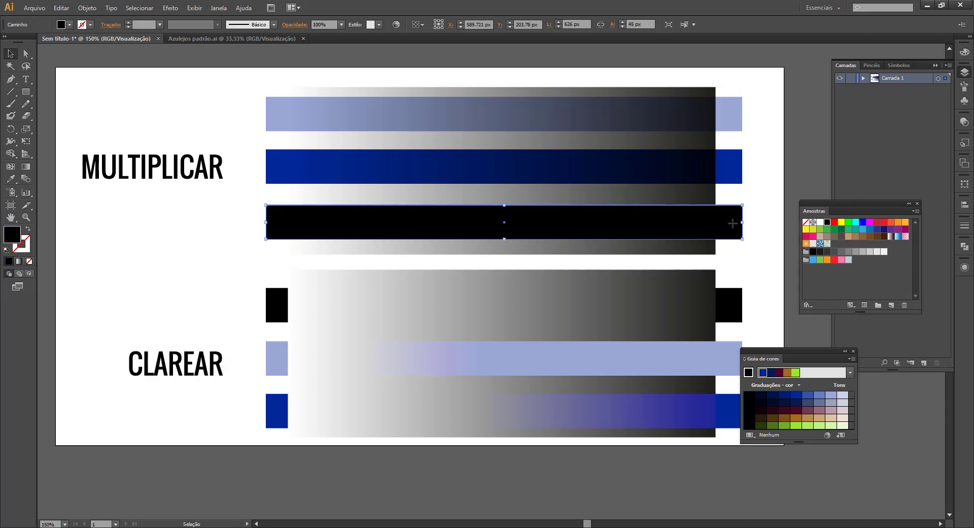
left_click(732, 174)
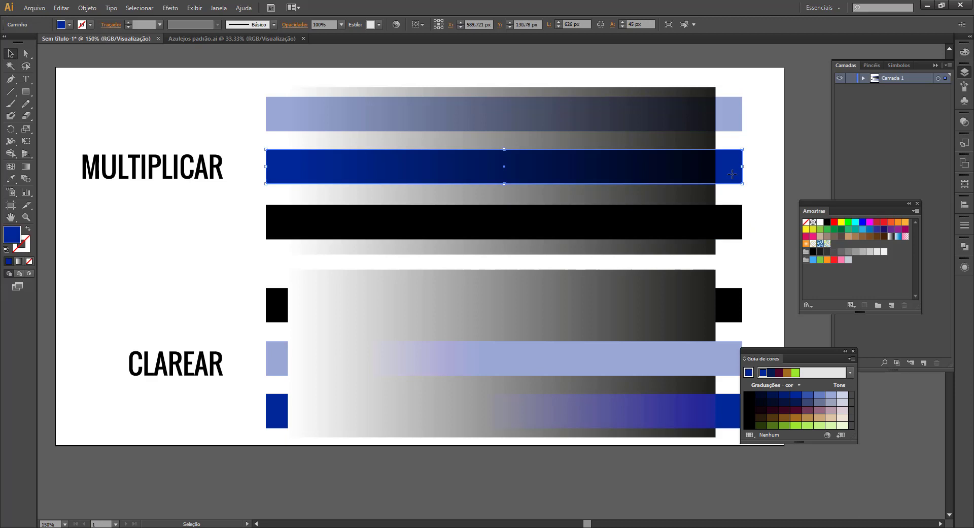
left_click(737, 118)
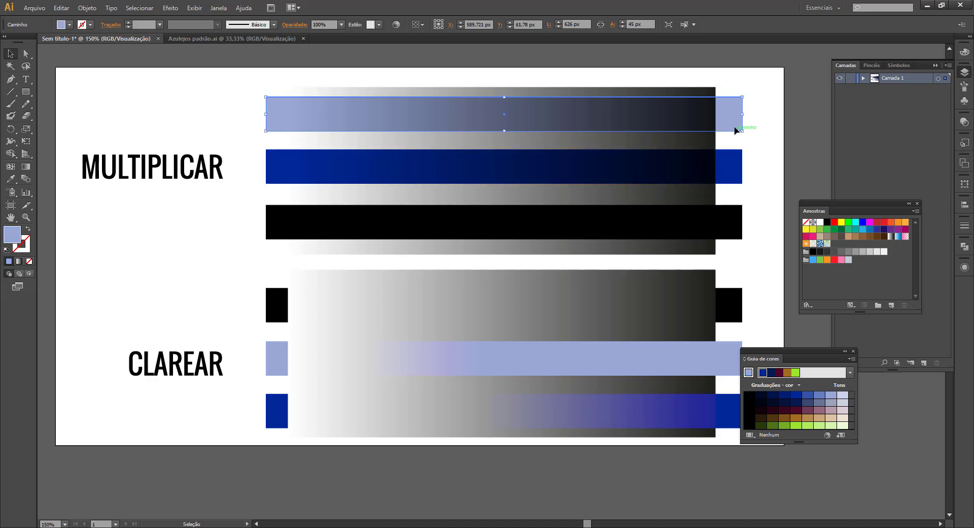
Step: Check the blend modes of the light blue, dark blue and black bars in the MULTIPLICAR example
left_click(295, 24)
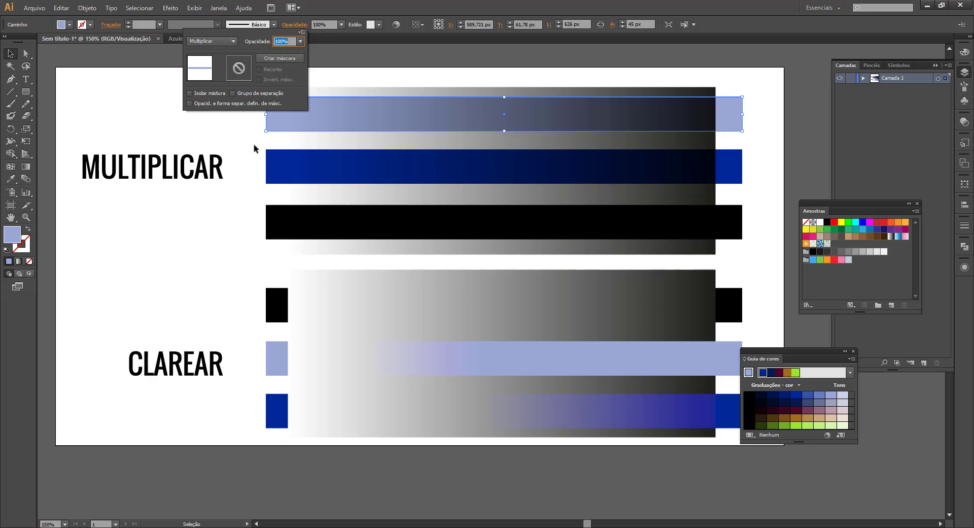
left_click(281, 168)
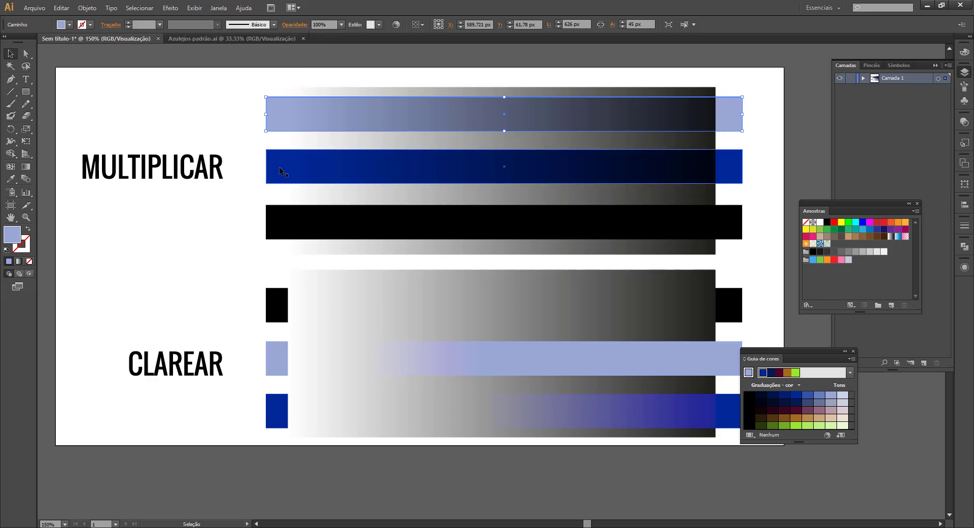
left_click(295, 24)
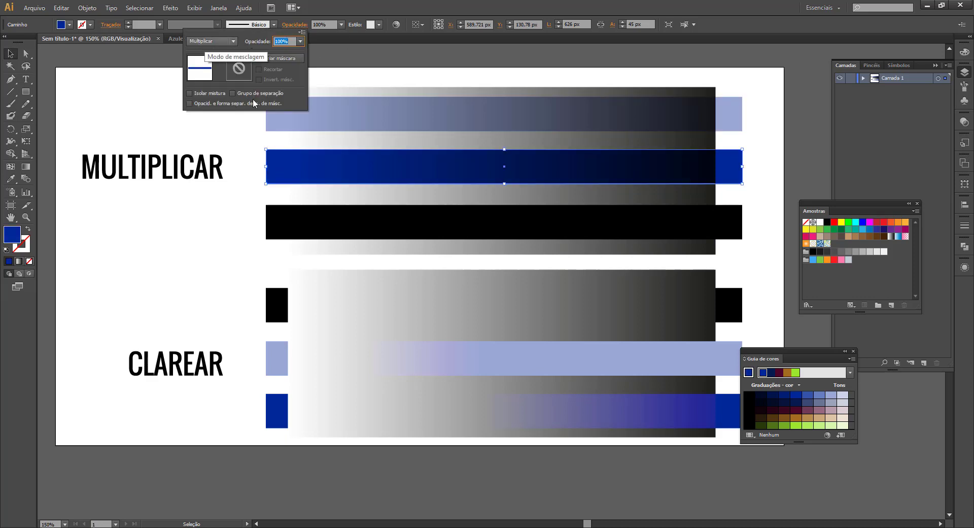
left_click(284, 220)
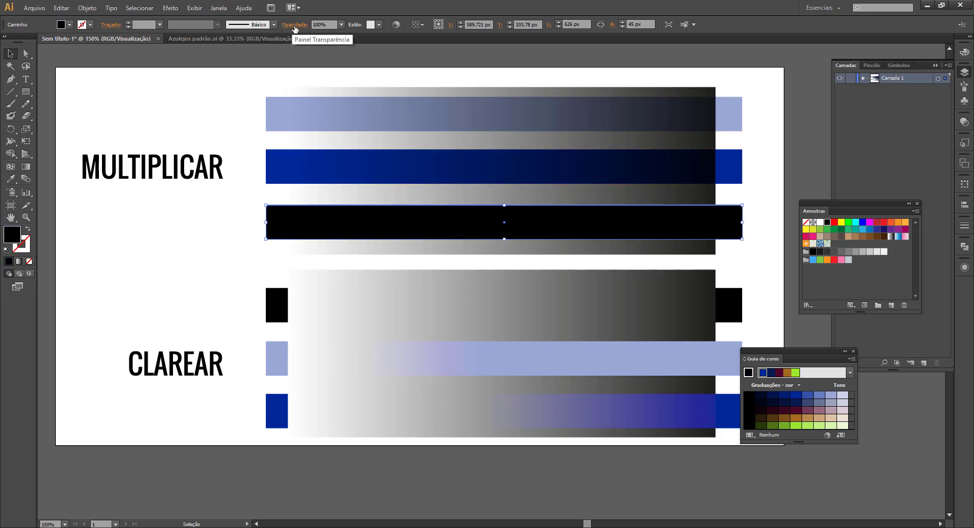
left_click(287, 25)
key("Escape")
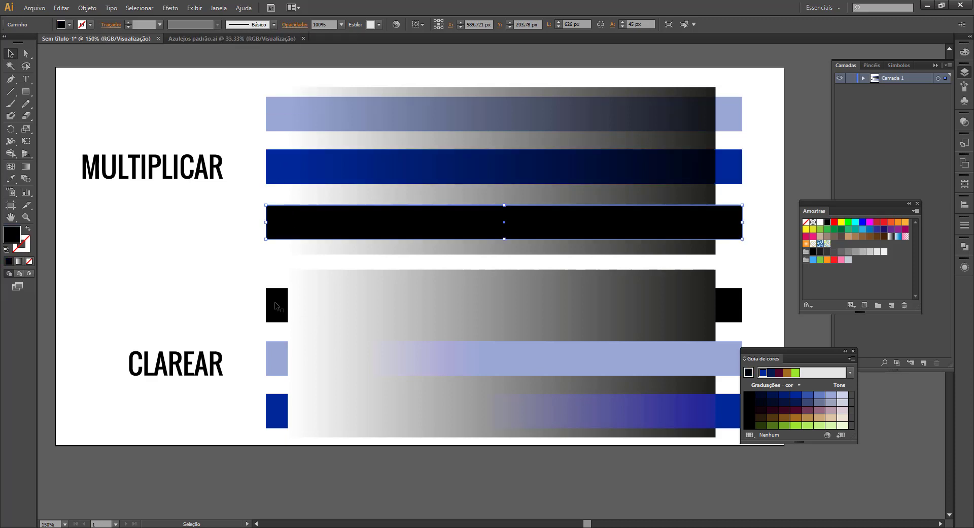
Step: Change the black MULTIPLICAR bar's blend mode to Clarear
left_click(300, 25)
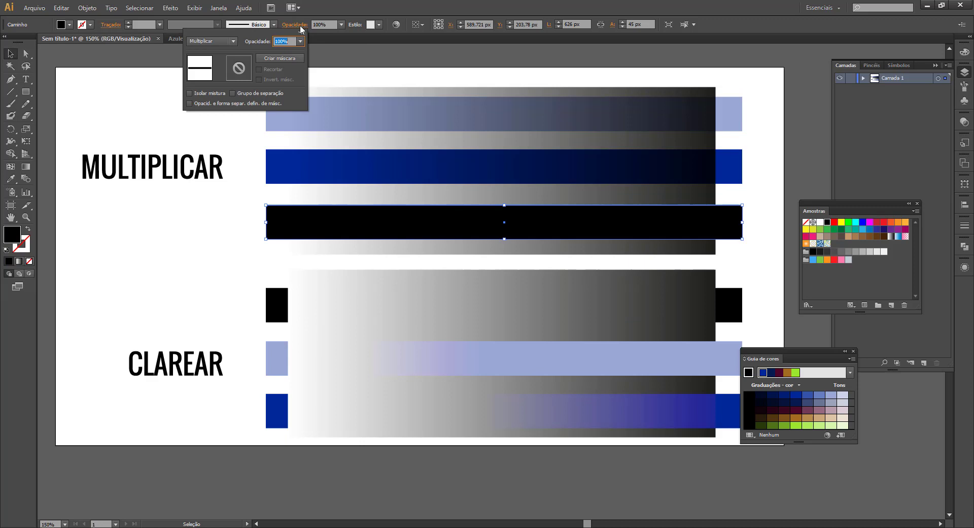
left_click(212, 41)
left_click(205, 102)
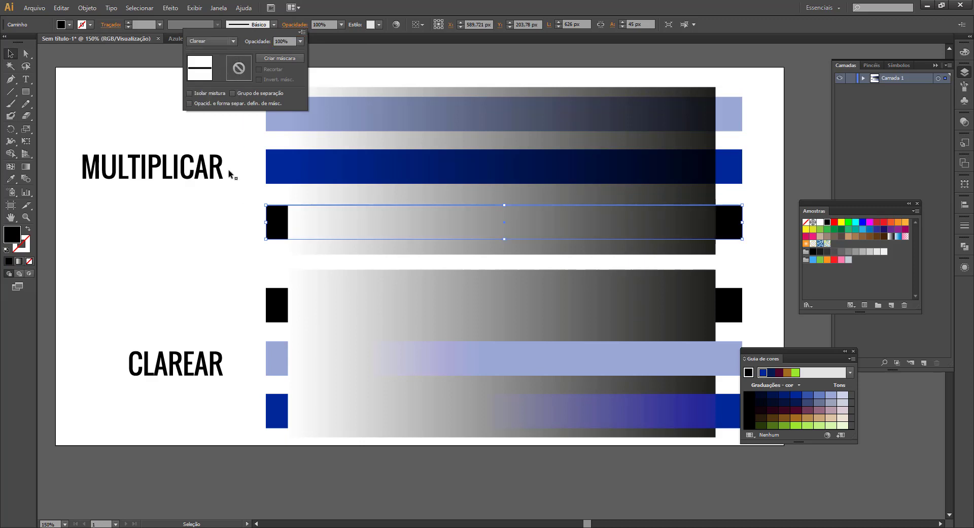
Step: Check the blend mode of each CLAREAR bar and move the floating Guia de cores window off the artboard
left_click(275, 306)
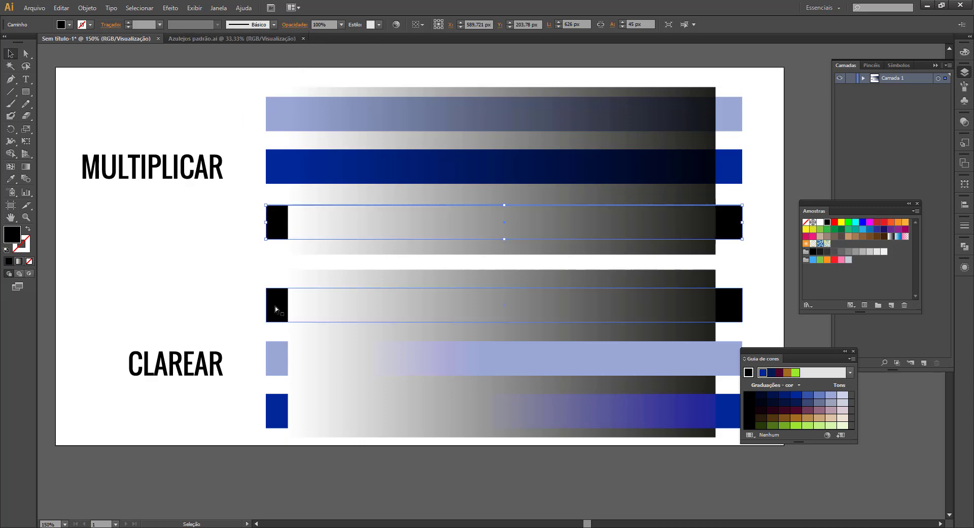
left_click(295, 24)
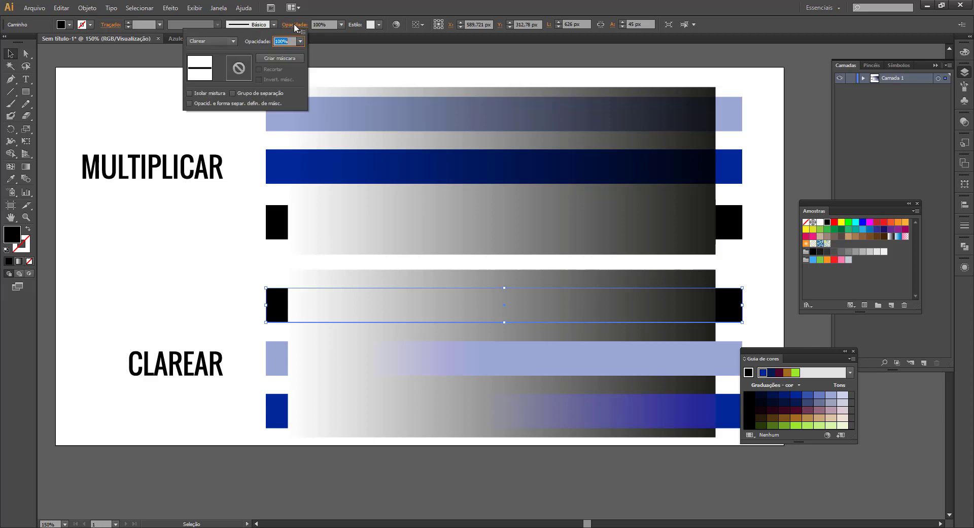
left_click(278, 364)
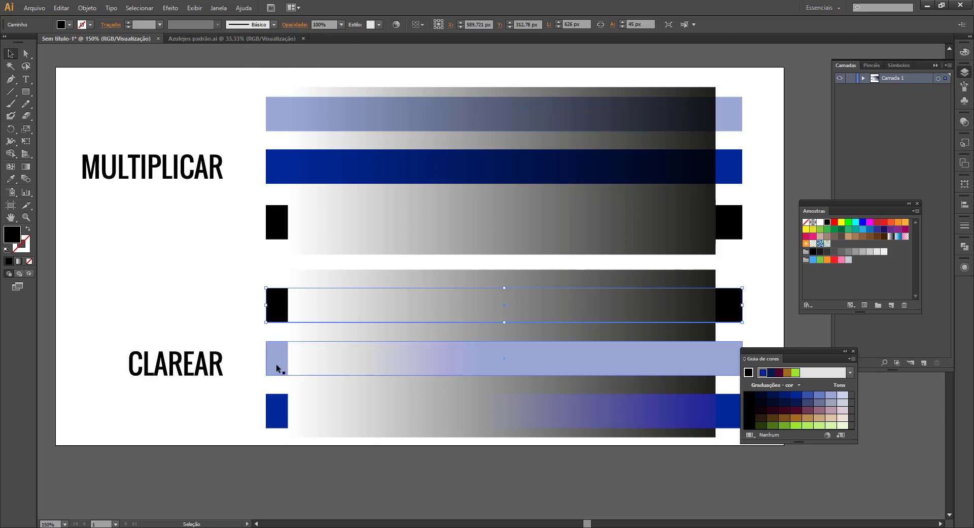
left_click(297, 26)
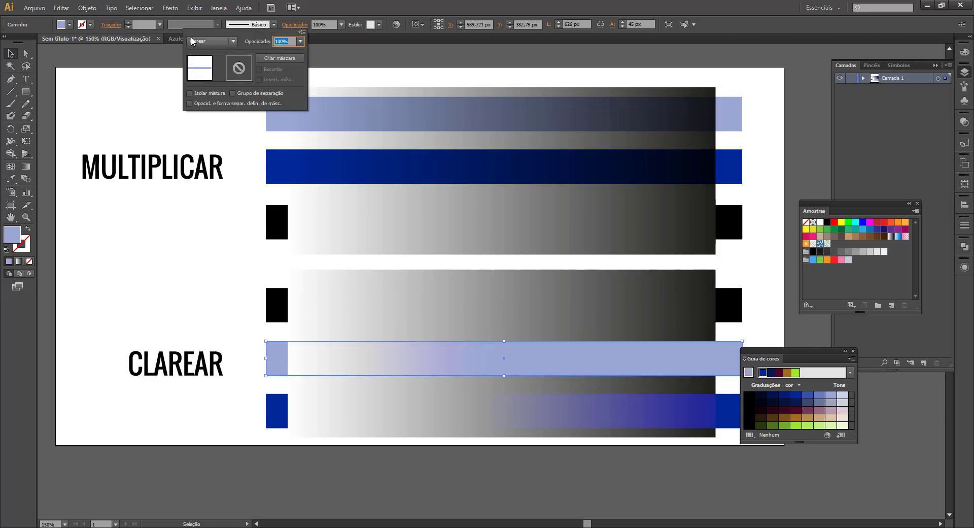
left_click(274, 413)
left_click(274, 413)
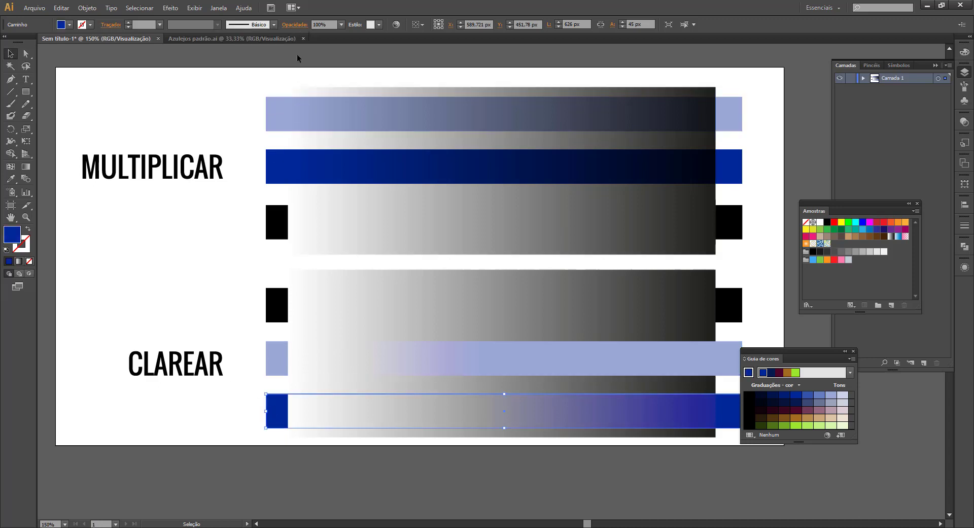
left_click(294, 24)
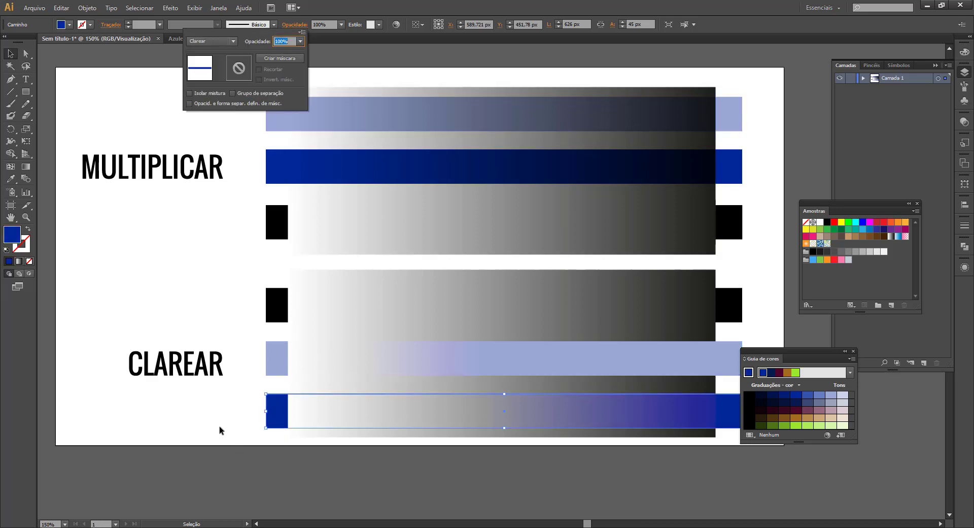
left_click_drag(803, 353, 852, 414)
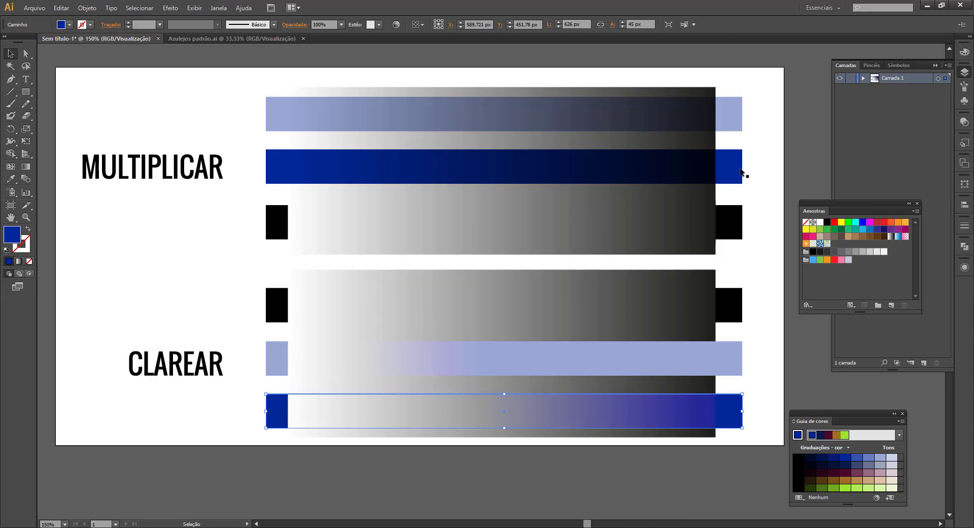
Step: Examine the dark blue MULTIPLICAR bar's RGB and CMYK values in the color picker, keeping its color
left_click(736, 168)
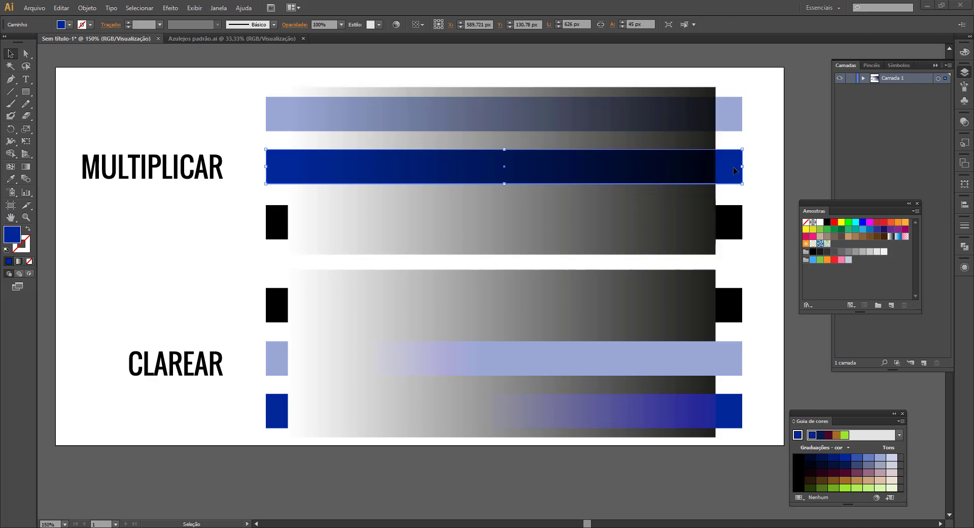
double_click(9, 235)
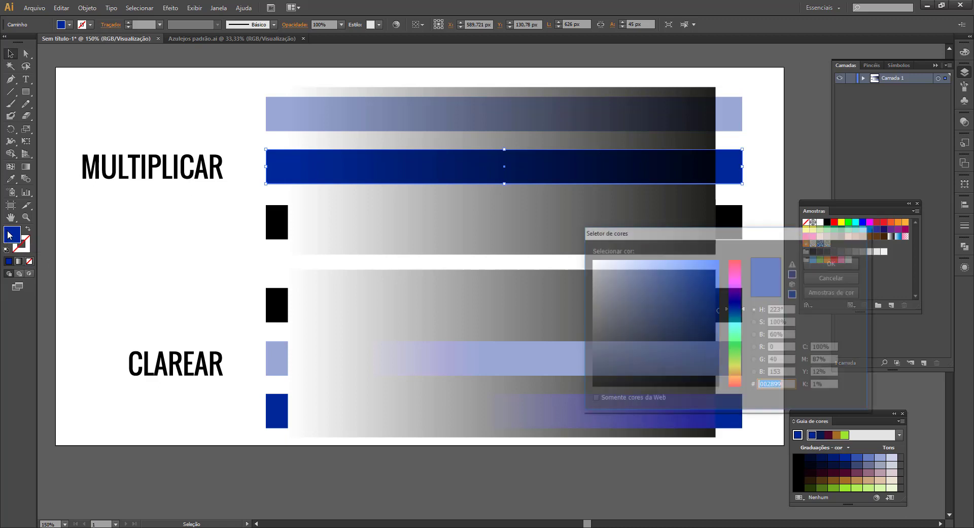
left_click_drag(727, 227, 234, 128)
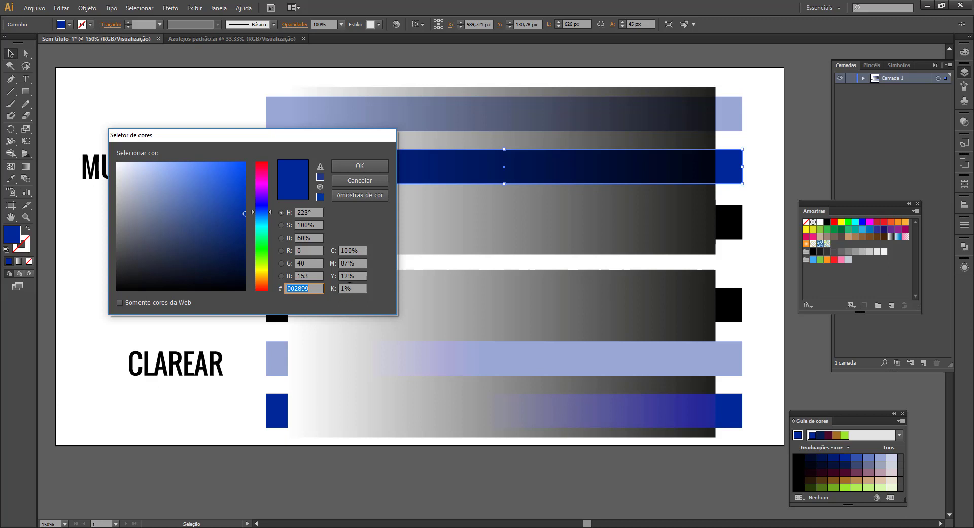
left_click(354, 288)
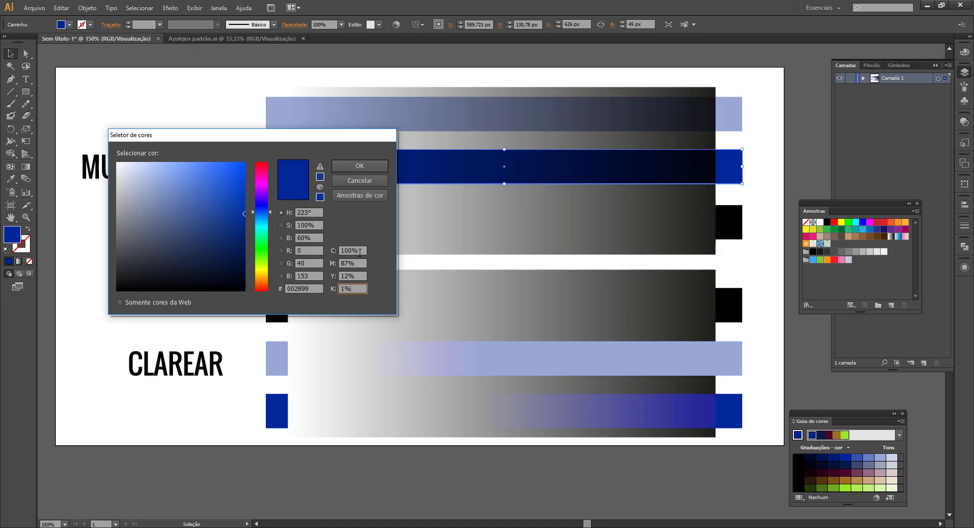
left_click(360, 166)
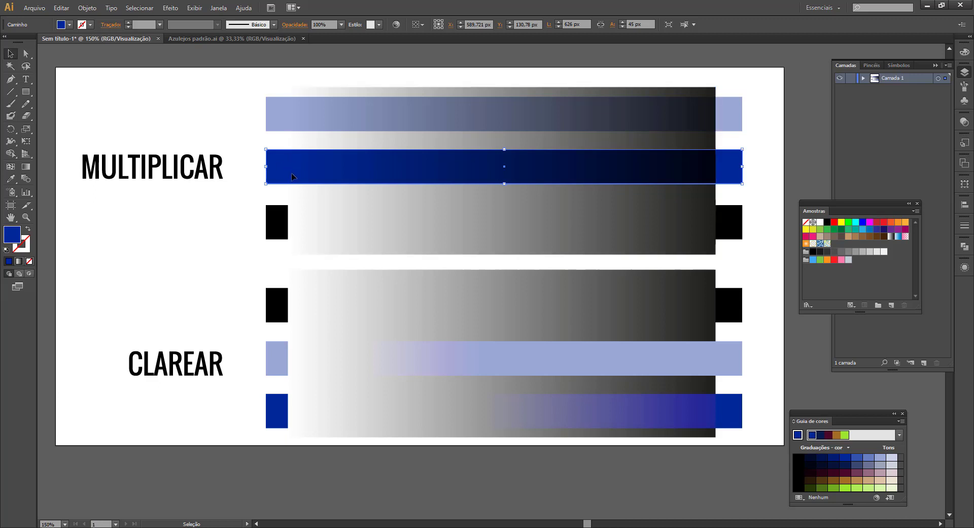
Step: Add a black 1 pt stroke to the gradient rectangle of the MULTIPLICAR example
left_click(310, 201)
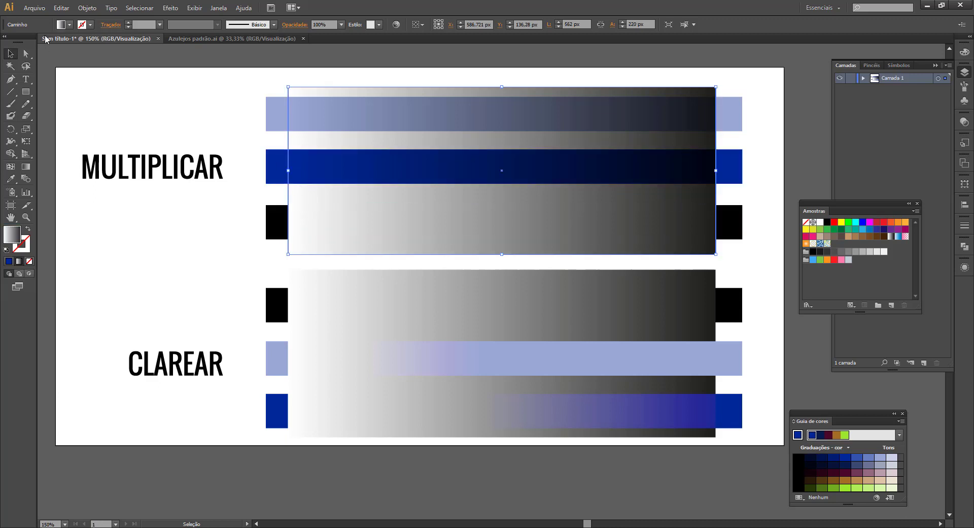
left_click(90, 25)
left_click(29, 46)
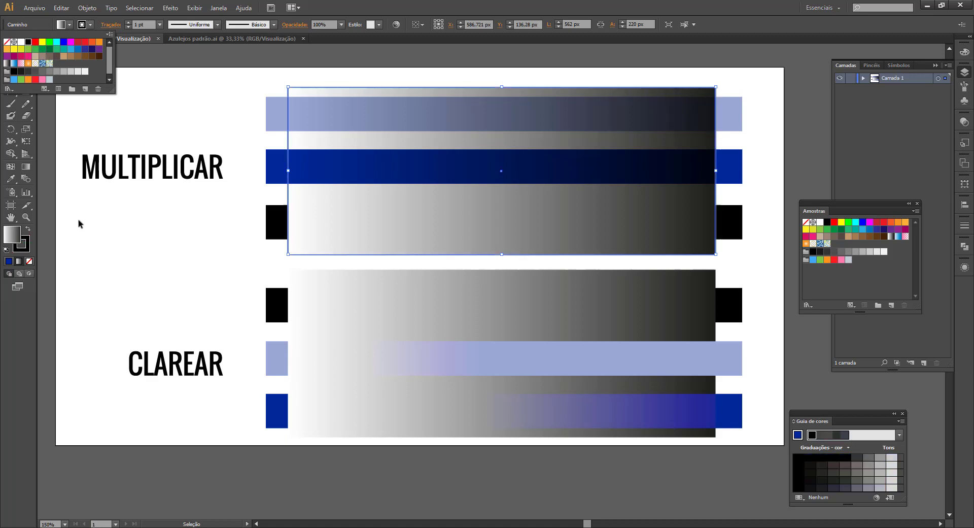
left_click(78, 219)
left_click(75, 249)
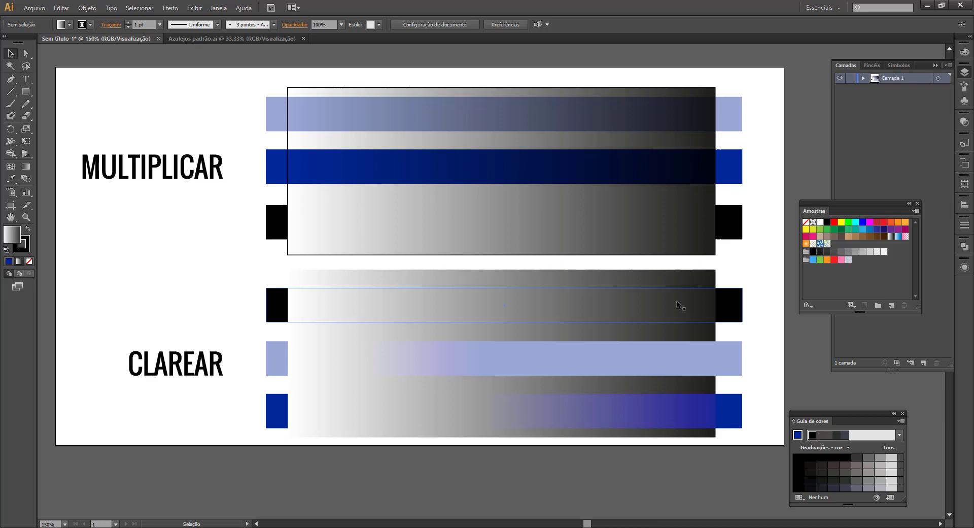
Step: Outline the CLAREAR example's gradient rectangle with a black 1 pt stroke
left_click(685, 285)
left_click(90, 24)
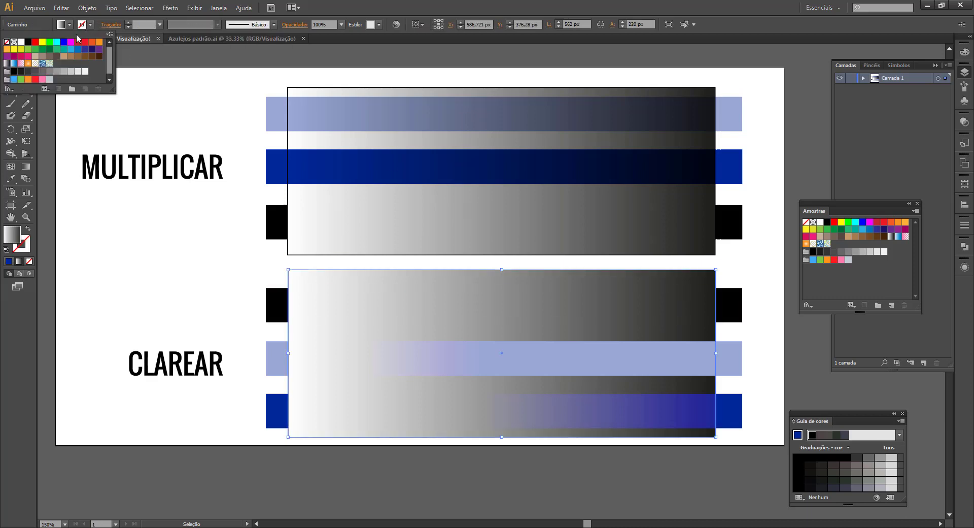
left_click(28, 42)
left_click(149, 110)
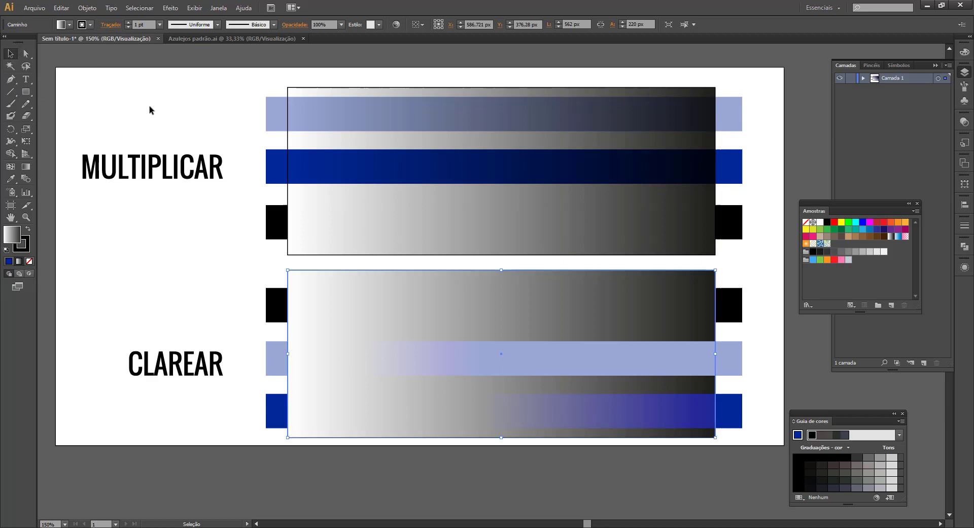
left_click(150, 110)
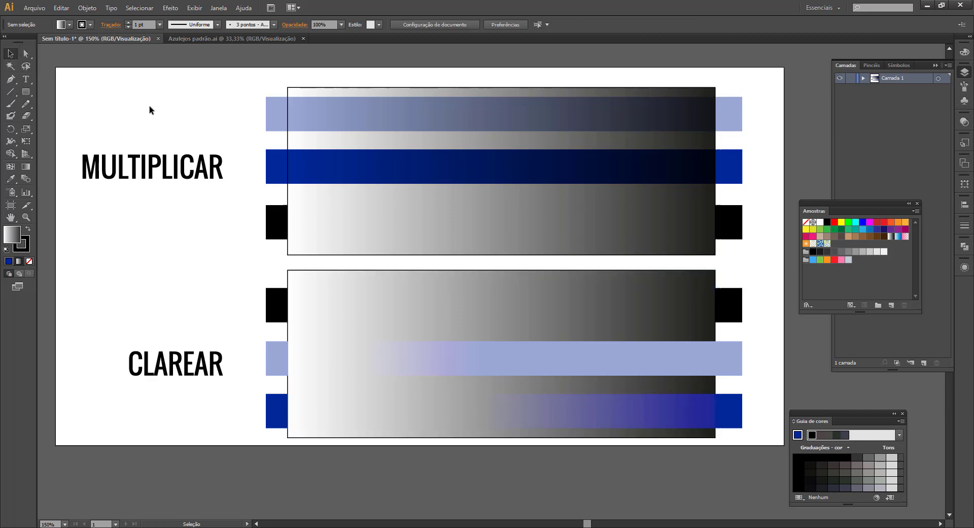
Step: Examine the light blue and dark blue bars of the CLAREAR example against the gradient
left_click(277, 349)
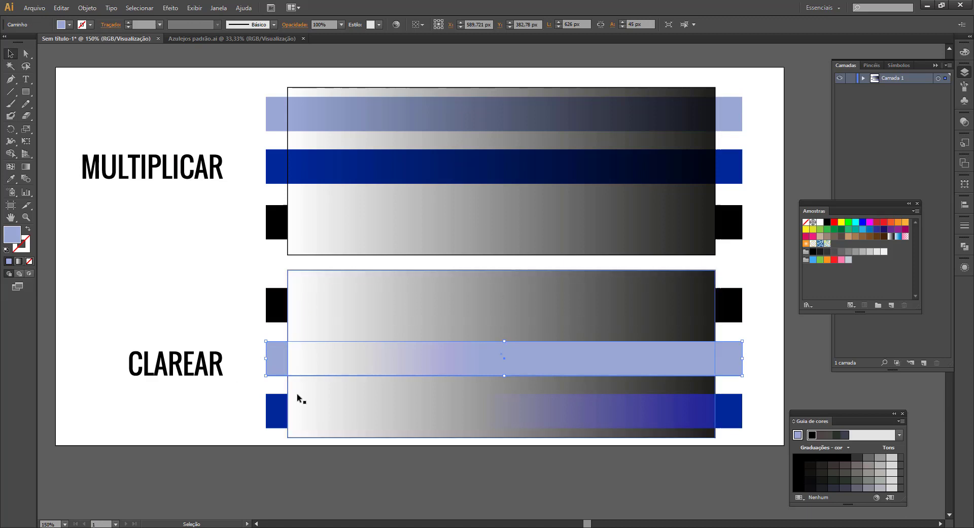
left_click(185, 419)
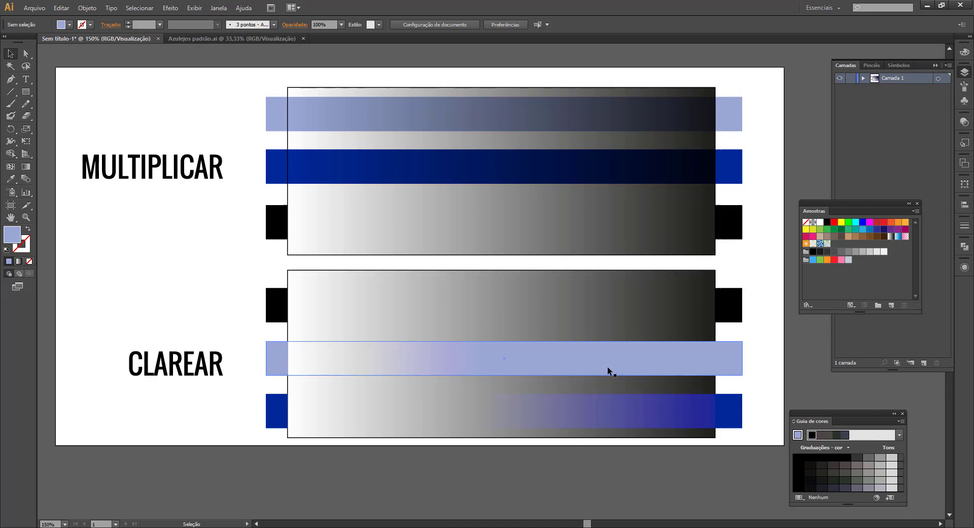
left_click(730, 415)
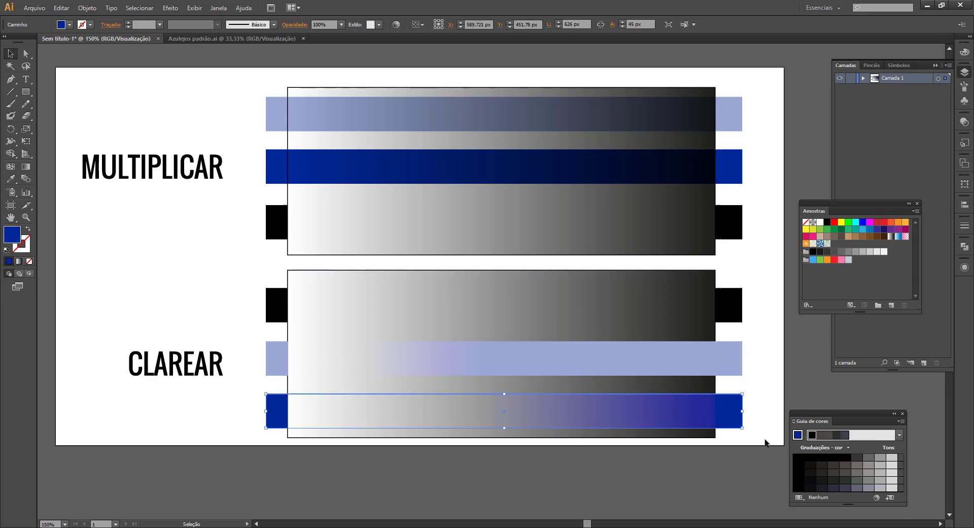
left_click(509, 441)
Step: Draw an unfilled rectangle with a red stroke, about 326 × 169 px, over the middle of the CLAREAR example
left_click(26, 92)
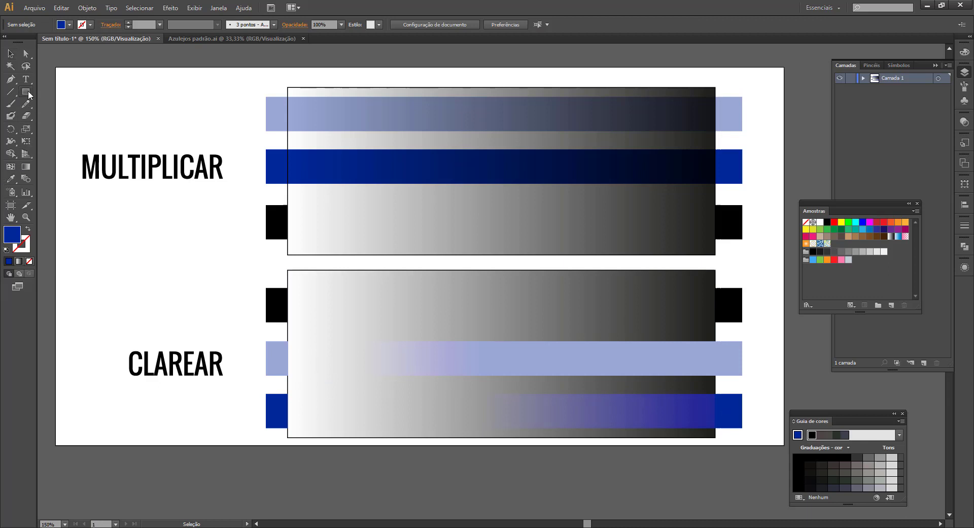
left_click(28, 230)
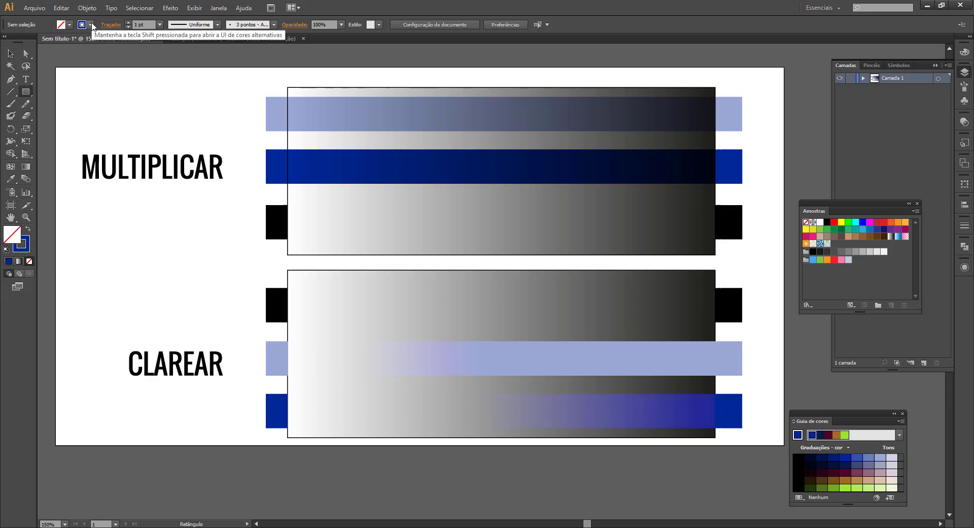
left_click(91, 25)
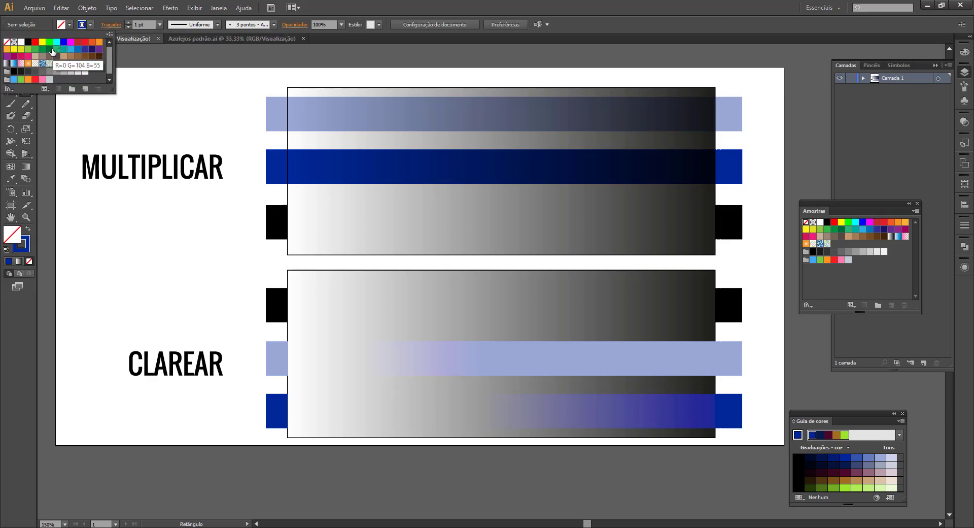
left_click(35, 42)
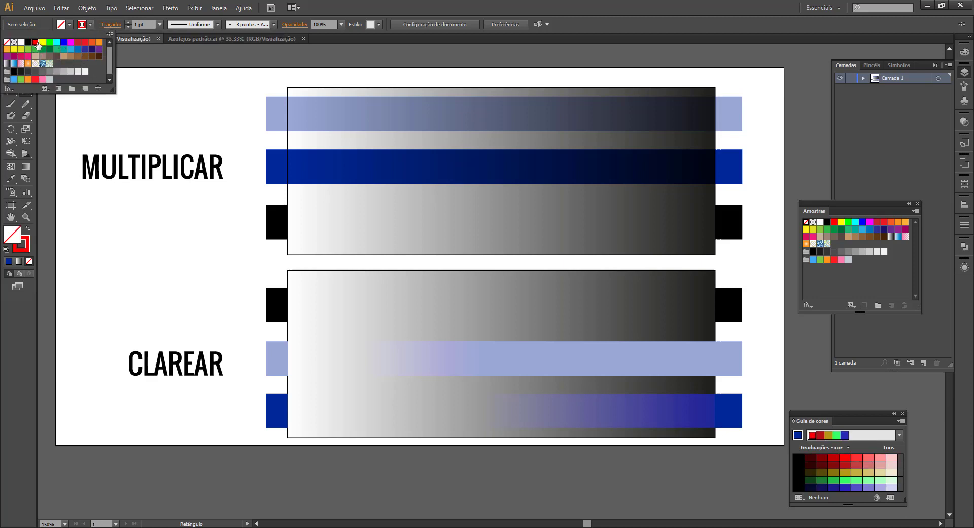
left_click(410, 7)
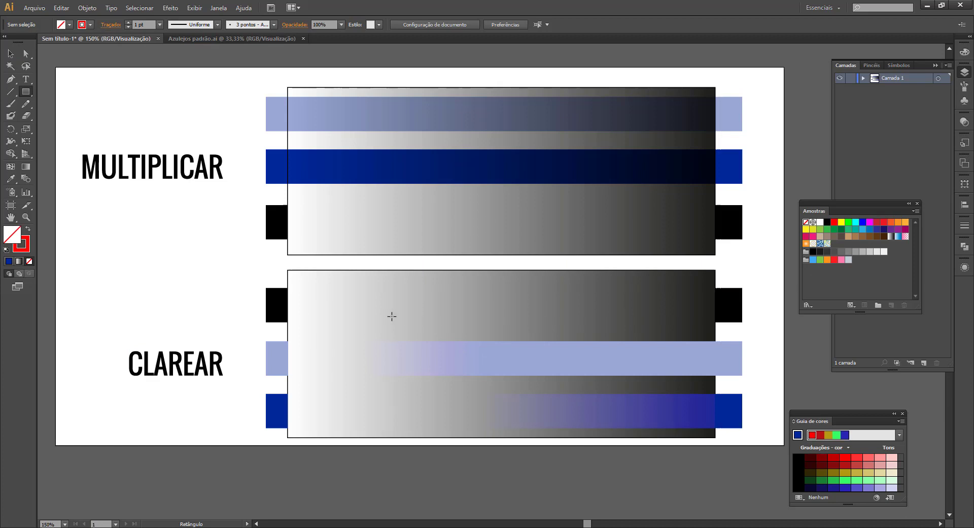
left_click_drag(368, 309, 617, 437)
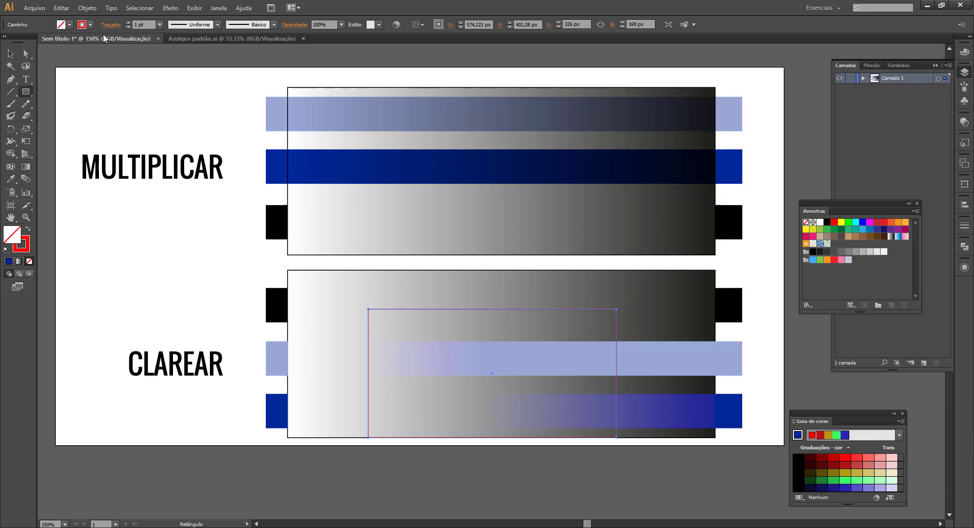
Step: Thicken the red rectangle's stroke to 3 pt and narrow it to about 212 px from its right side
left_click(128, 23)
left_click(129, 23)
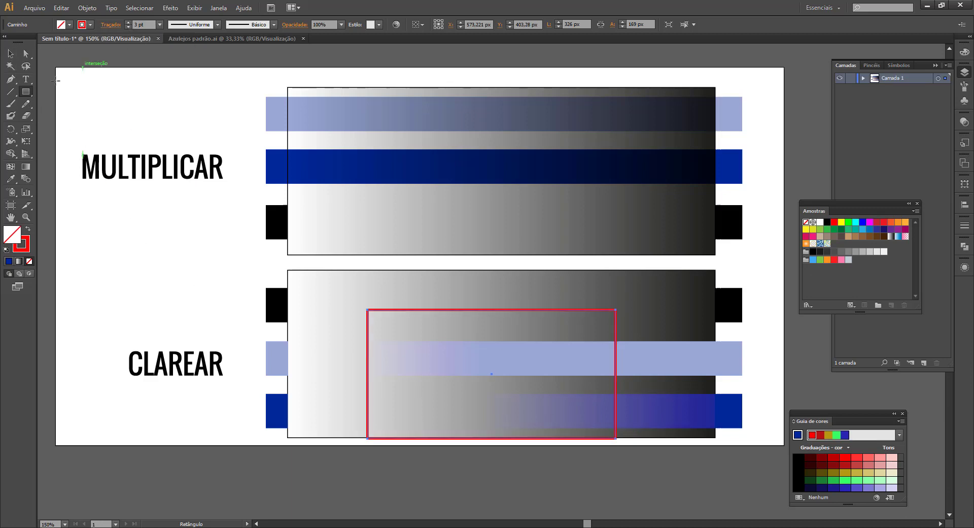
left_click(10, 54)
left_click_drag(616, 373, 528, 374)
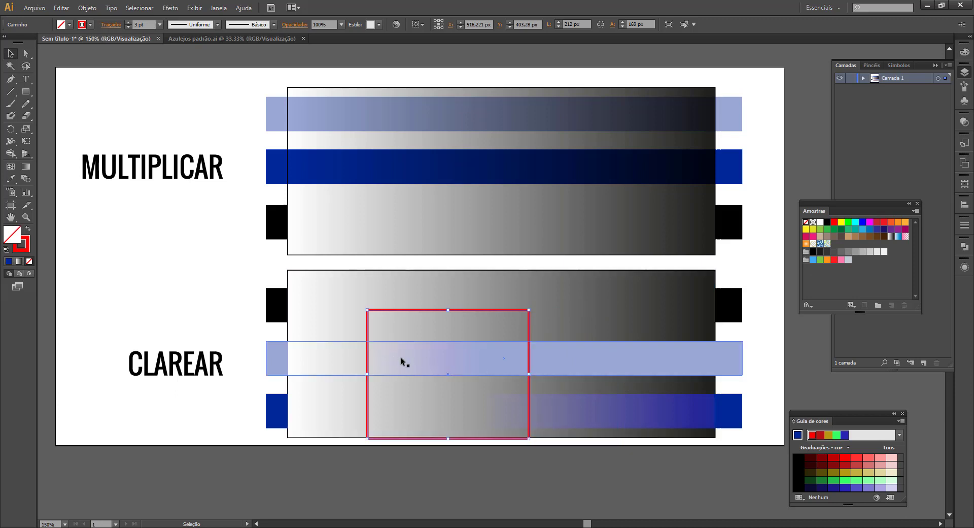
left_click(117, 341)
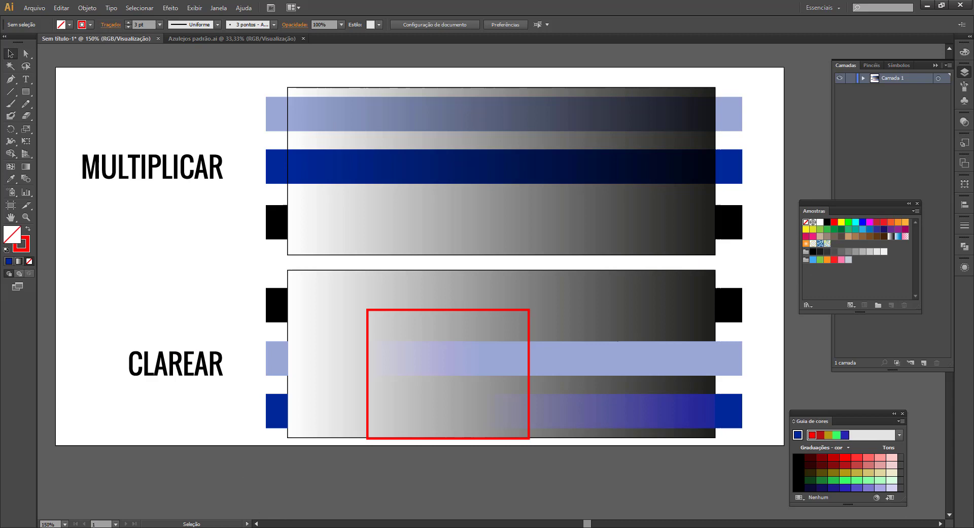
Step: Switch to Photoshop and compare the Padrões layer in Normal and Multiplicação blend modes up close, ending on Multiplicação
left_click(307, 494)
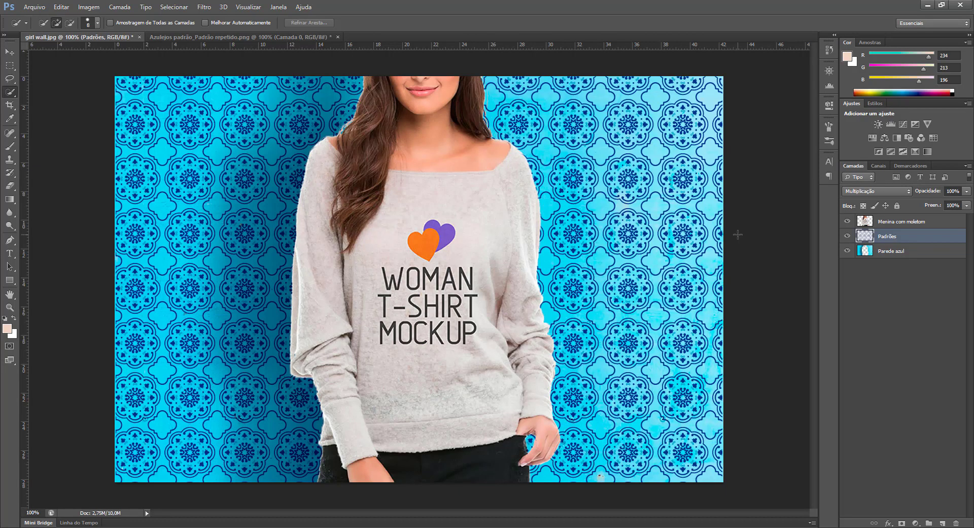
left_click(907, 192)
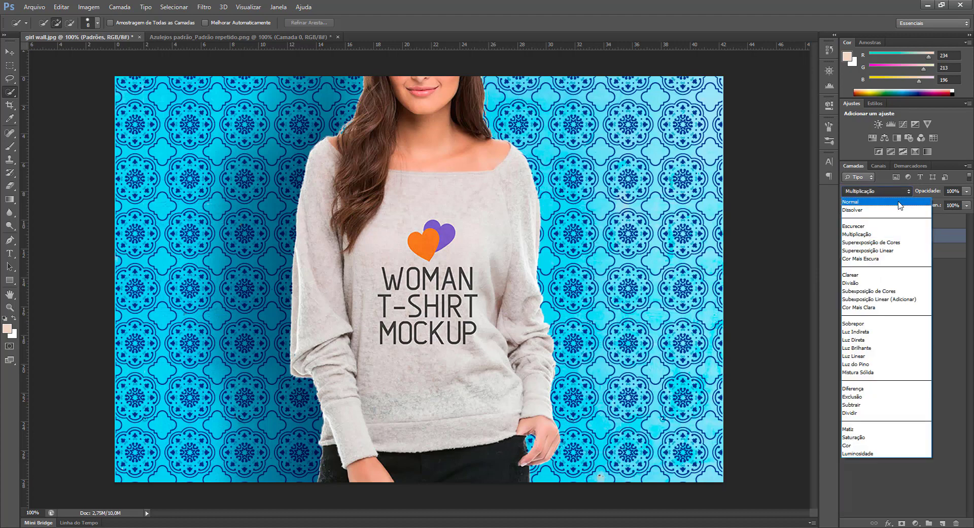
left_click(900, 203)
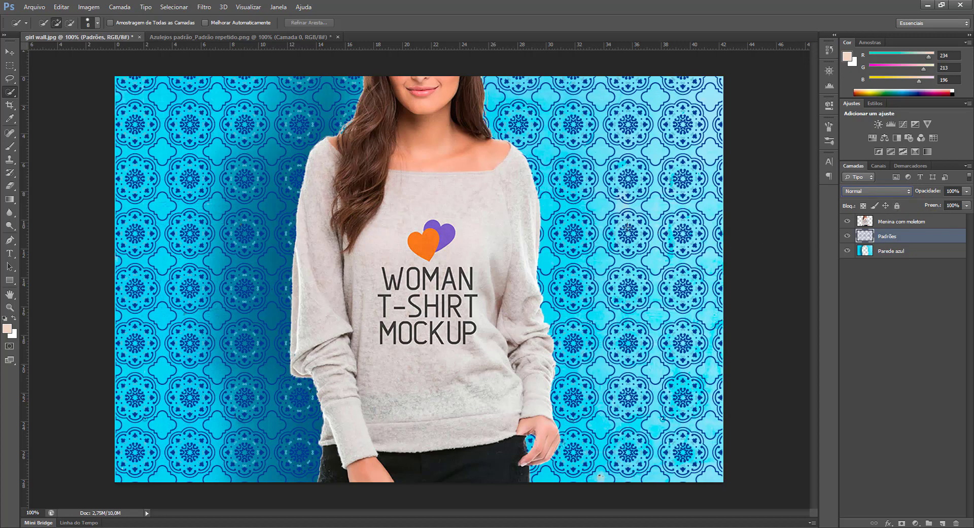
scroll(633, 234, "up", 1)
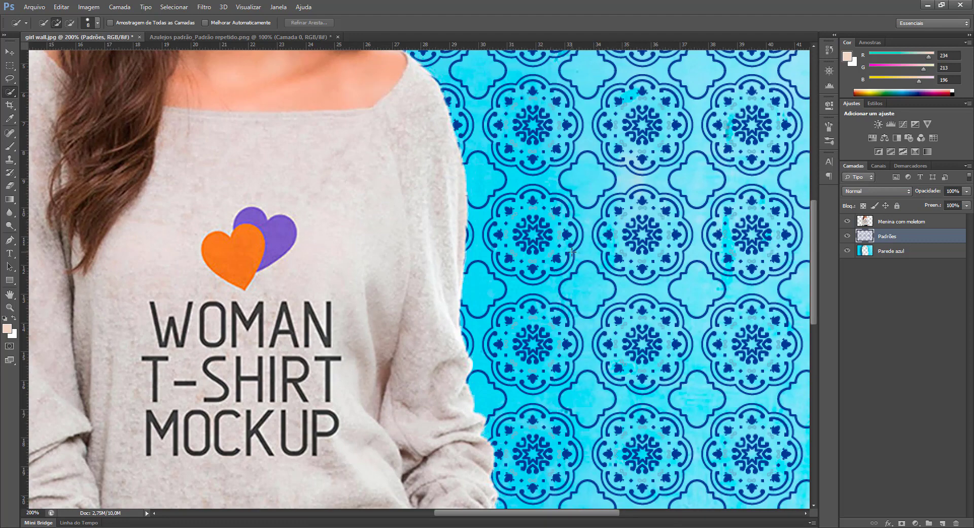
scroll(552, 265, "down", 1)
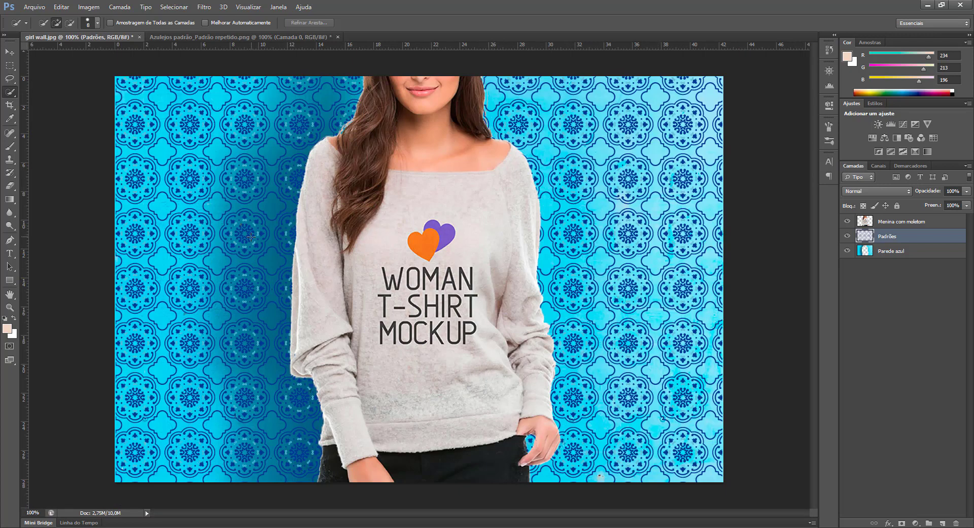
scroll(251, 236, "up", 2)
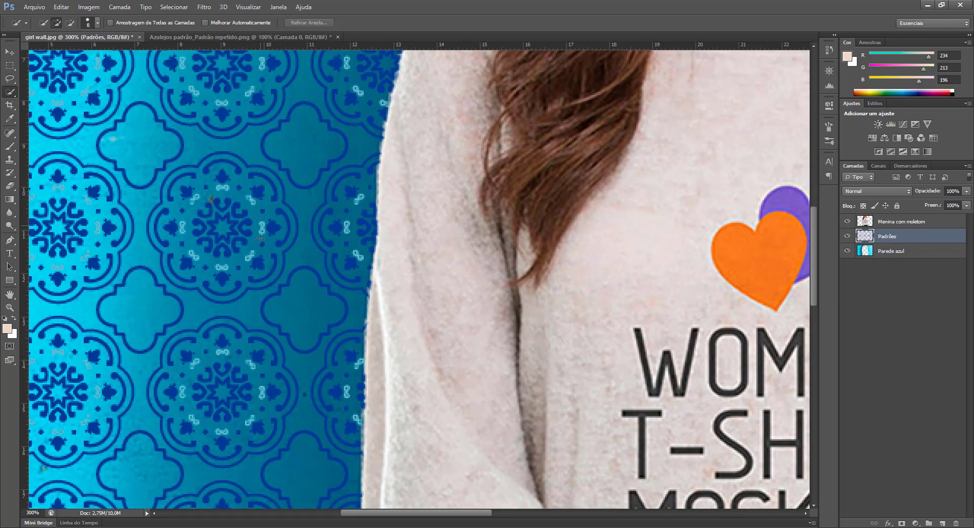
scroll(404, 270, "down", 2)
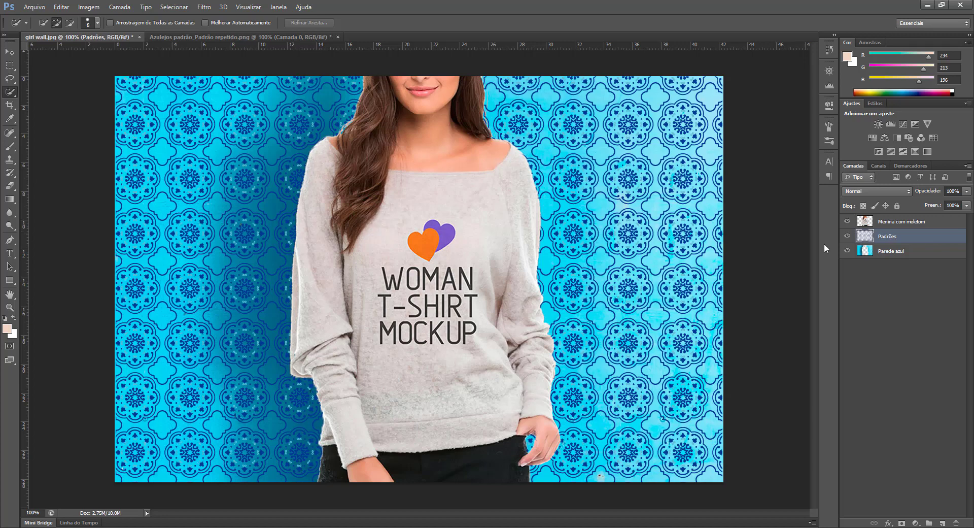
left_click(897, 190)
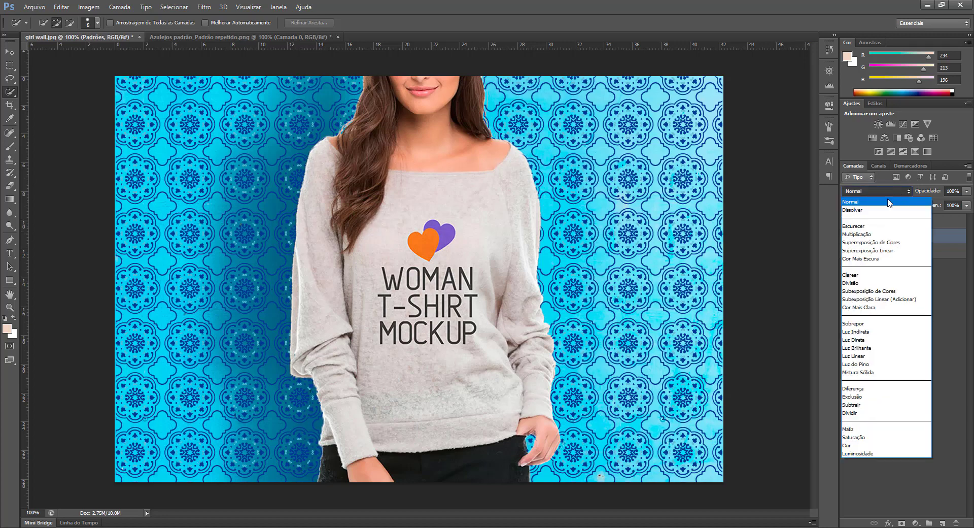
left_click(878, 237)
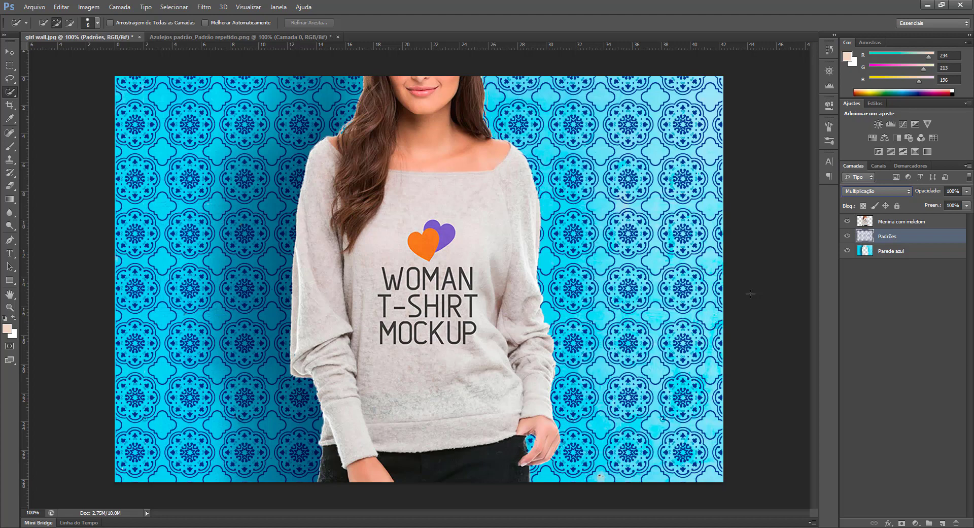
Step: Try lowering the white limit of Camada Subjacente in the Padrões layer's blending options to about 168
key("h")
double_click(922, 239)
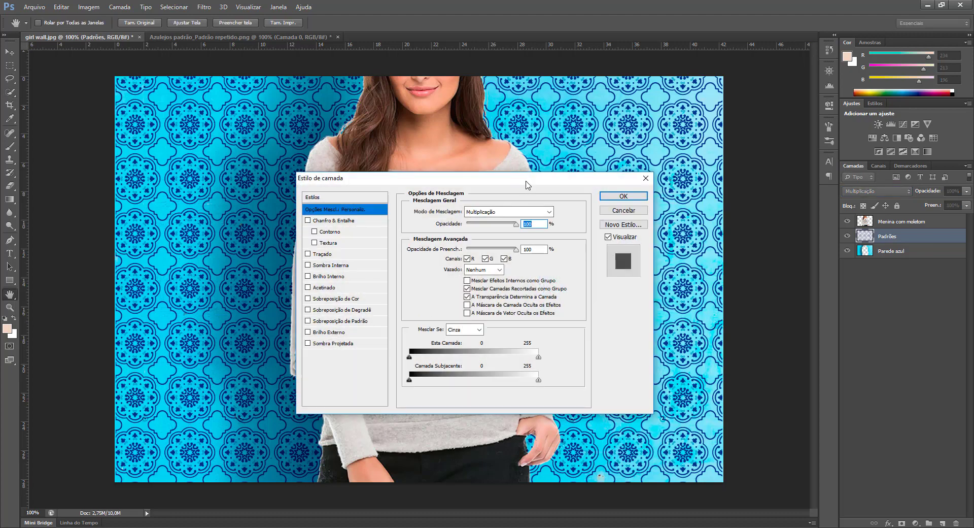
left_click_drag(528, 185, 643, 220)
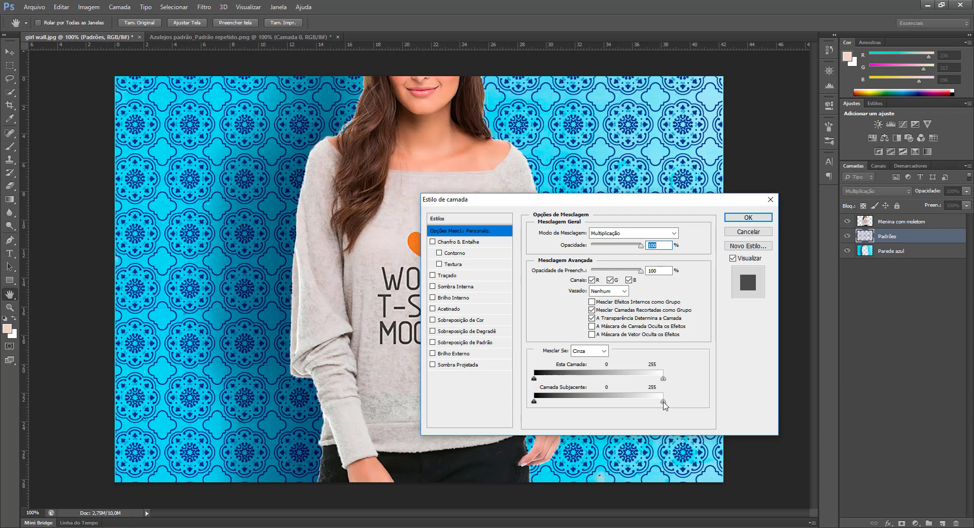
left_click_drag(662, 402, 620, 409)
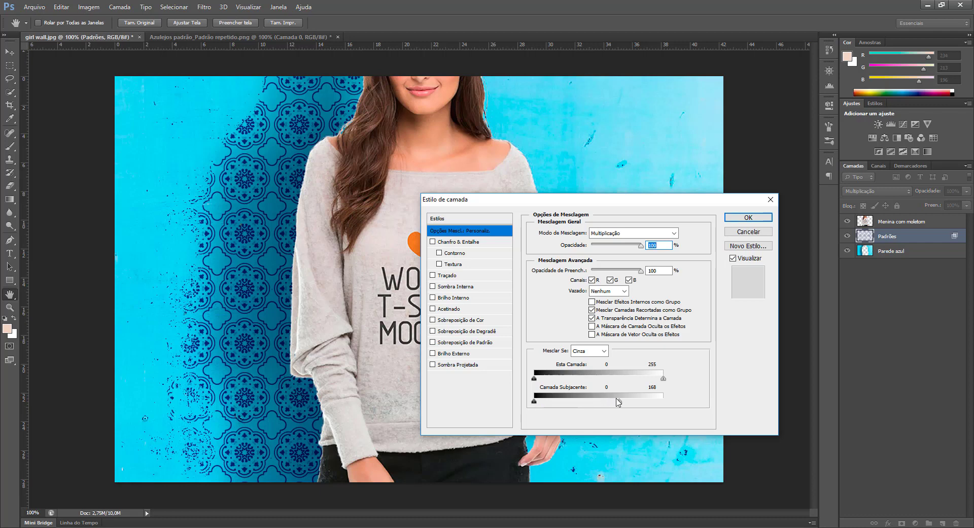
left_click_drag(617, 399, 607, 406)
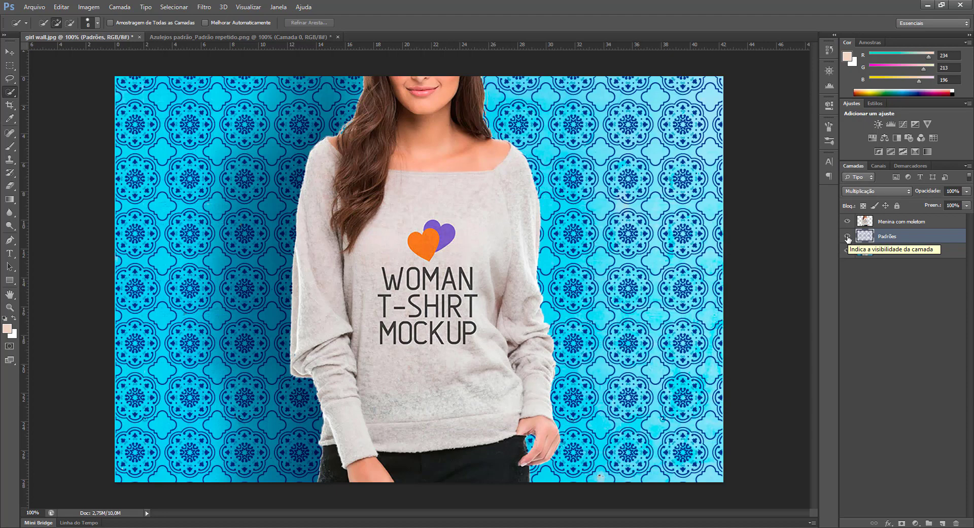
Step: Hide and show the Padrões layer to compare the wall with and without the pattern
left_click(847, 236)
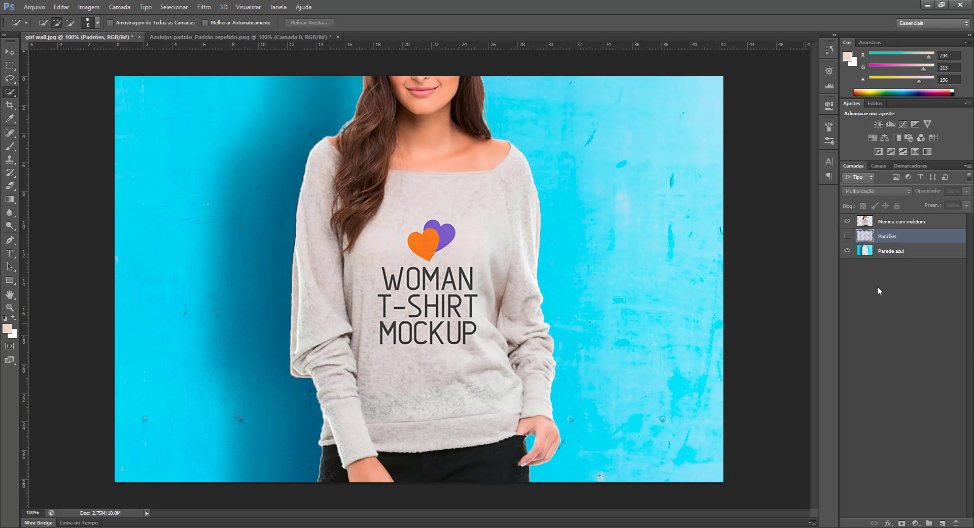
left_click(847, 236)
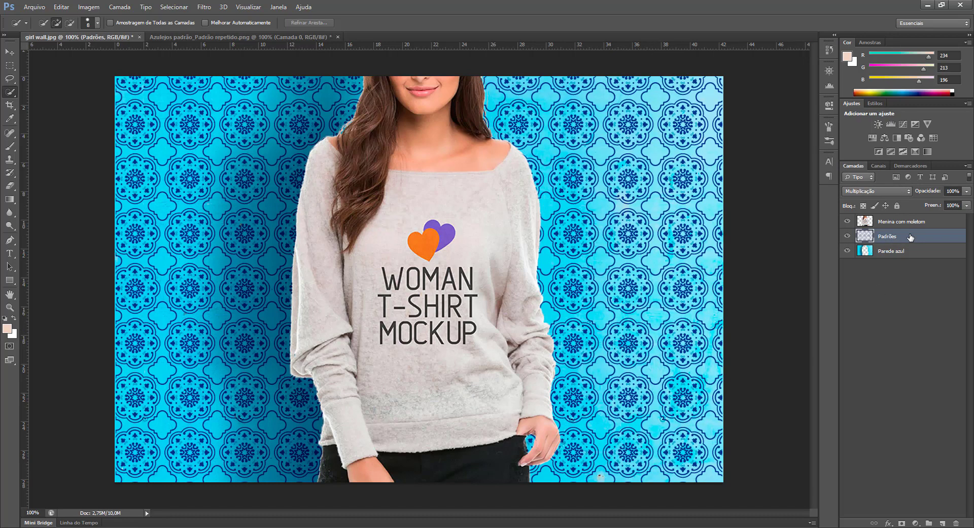
Step: Open the Padrões layer's blending options and test the Camada Subjacente white limit at 147, restoring it to 255
double_click(911, 237)
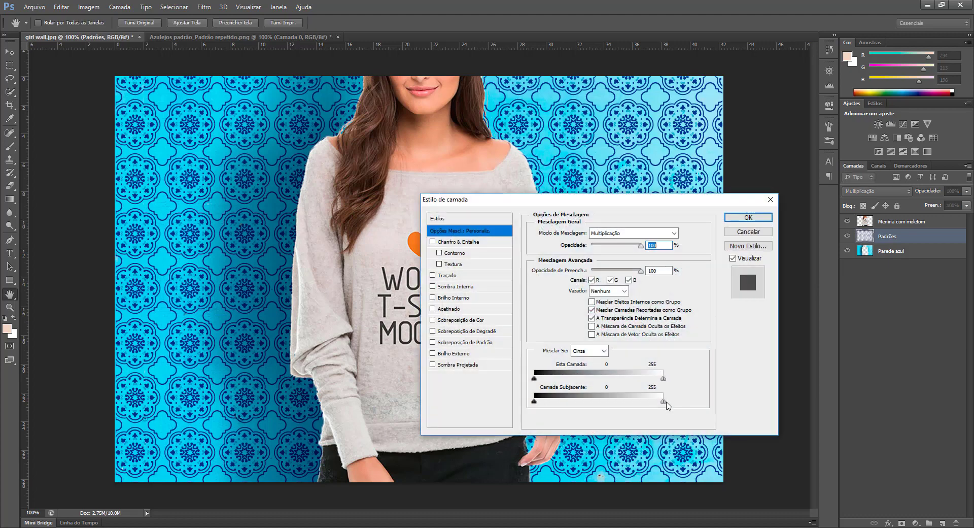
left_click_drag(666, 405, 611, 412)
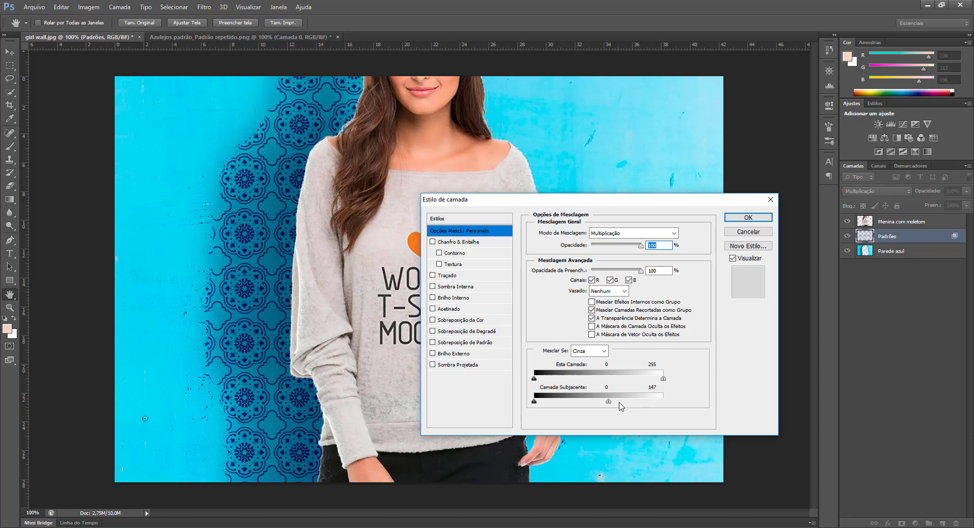
left_click_drag(608, 401, 671, 406)
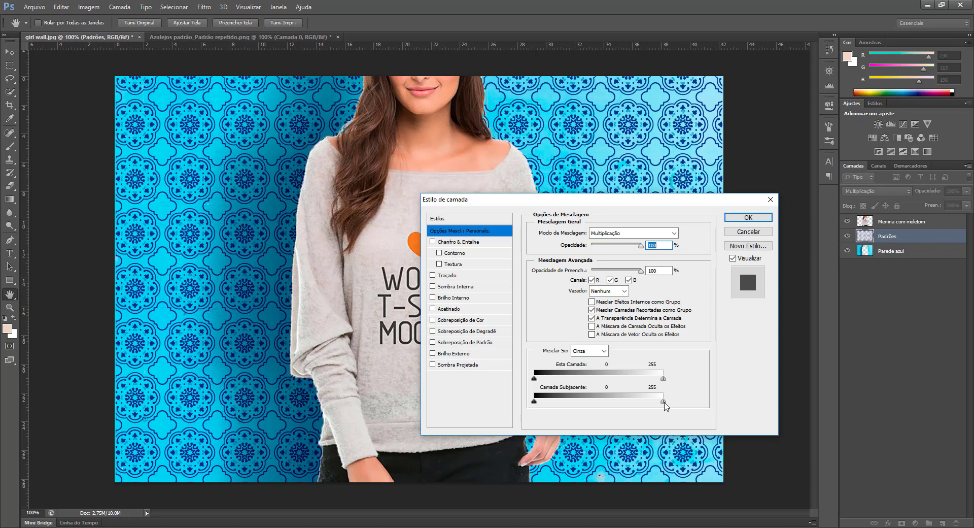
Step: Split the Camada Subjacente white limit to 163 / 255 for a gradual fade of the pattern and apply the layer style
left_click(663, 402, "alt")
left_click_drag(663, 402, 619, 406)
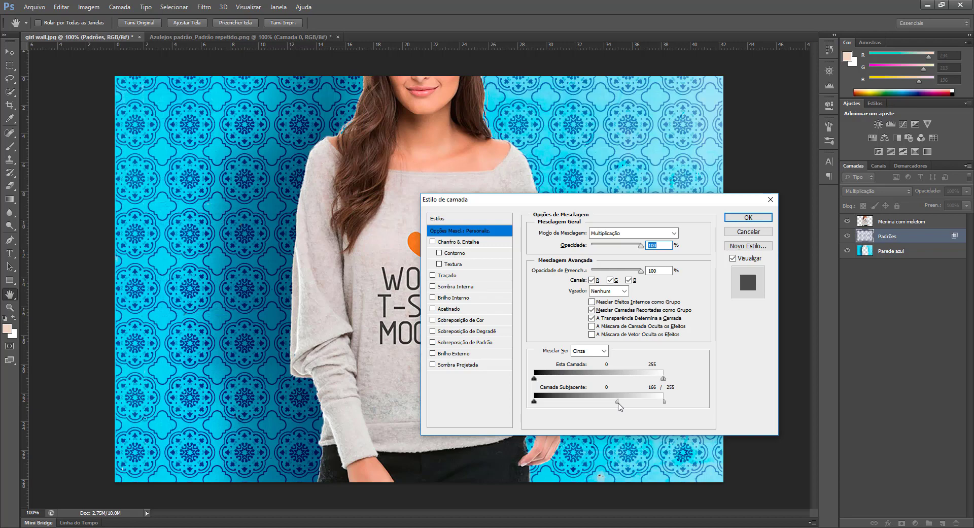
left_click_drag(619, 406, 618, 406)
left_click_drag(628, 203, 297, 243)
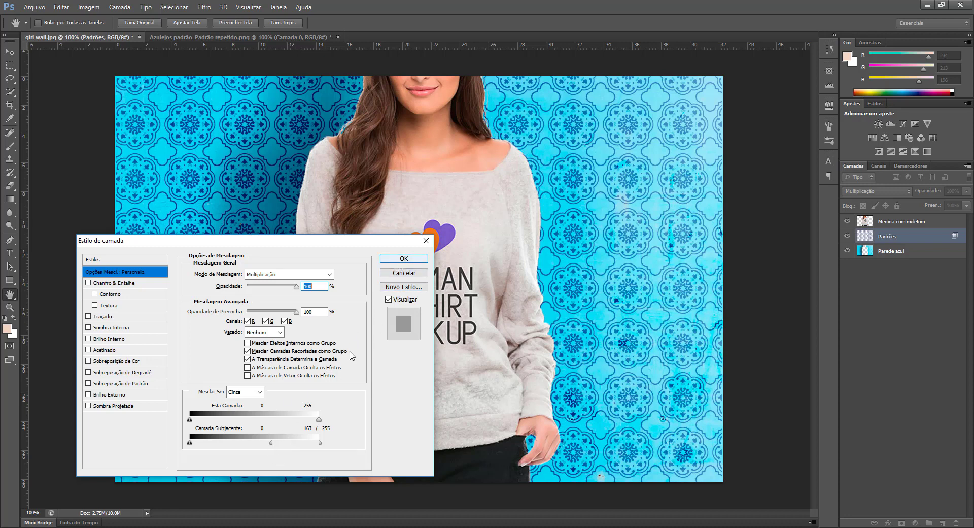
mouse_move(323, 447)
left_mouse_down()
mouse_move(300, 446)
mouse_move(330, 452)
left_mouse_up()
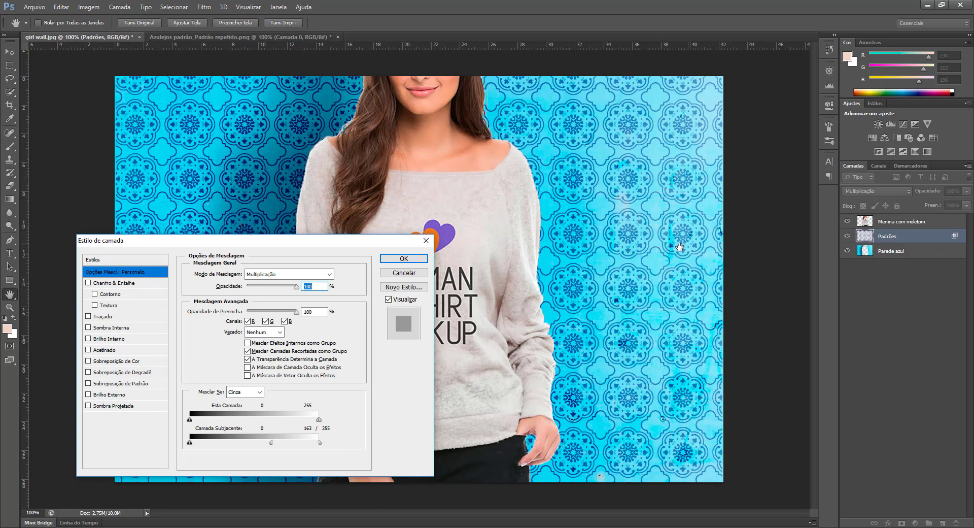
left_click(399, 259)
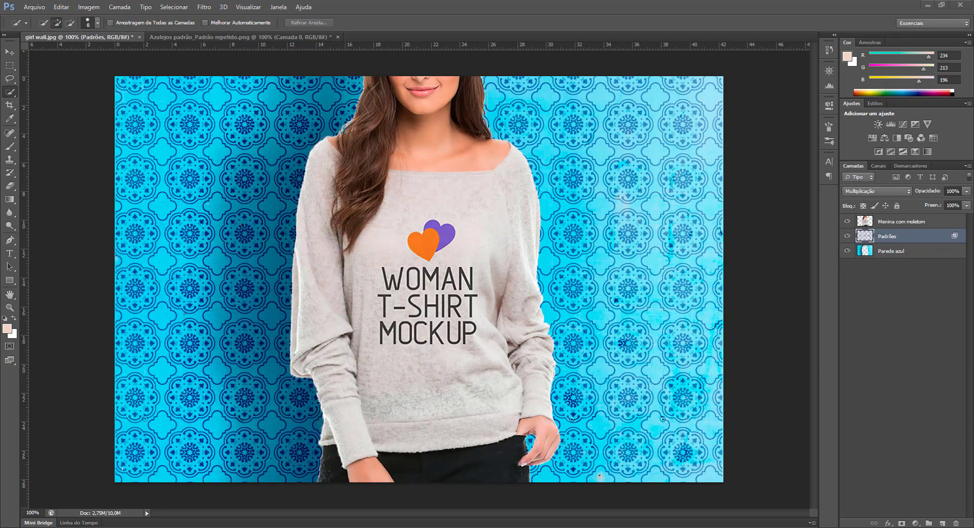
Step: Set the Padrões layer's Camada Subjacente white limit to a 186 / 255 split and apply the layer style
double_click(910, 240)
left_click_drag(766, 419, 731, 419)
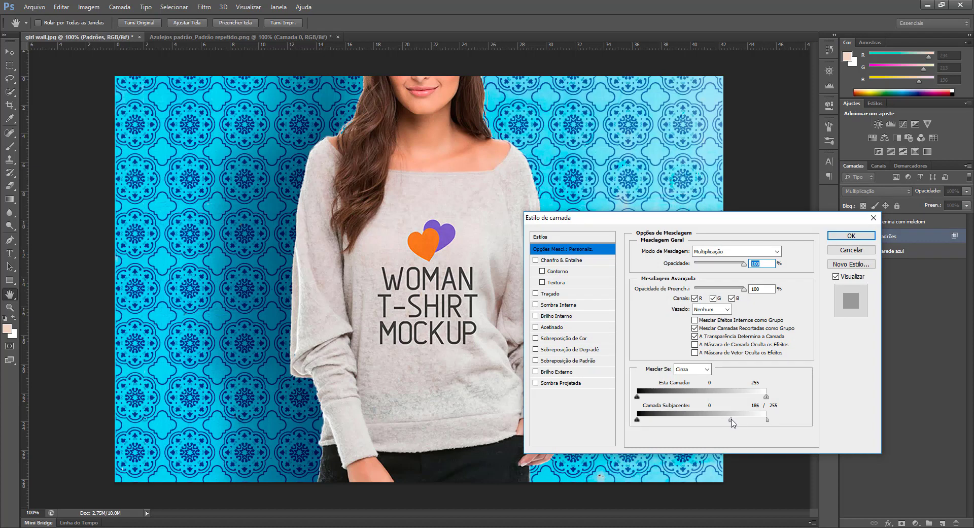
left_click(852, 236)
key("w")
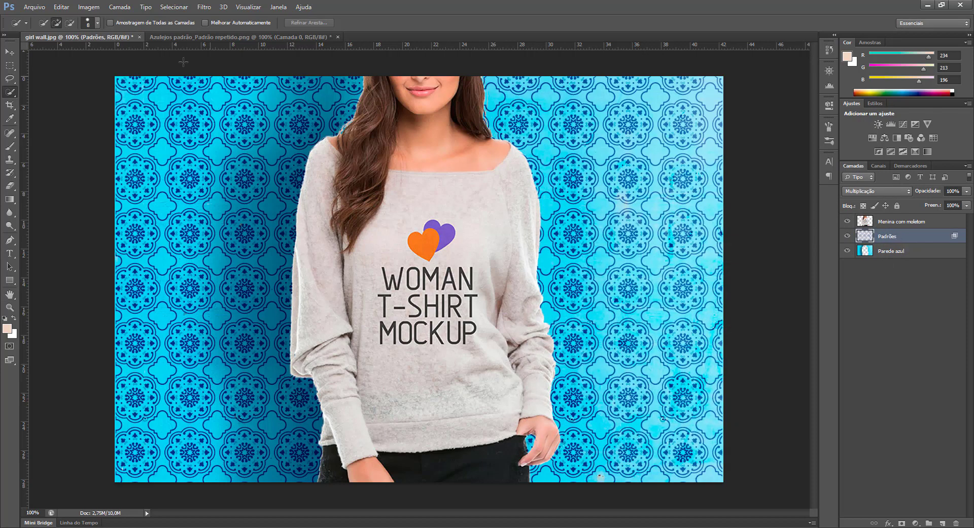
Step: Duplicate the Padrões layer as Padrões cópia and set the copy's blend mode to Clarear
left_click(128, 8)
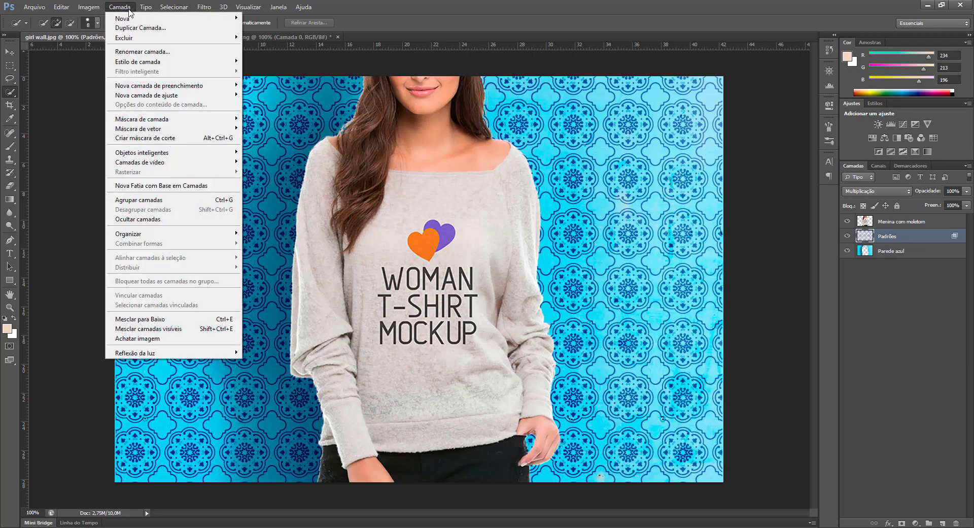
left_click(130, 28)
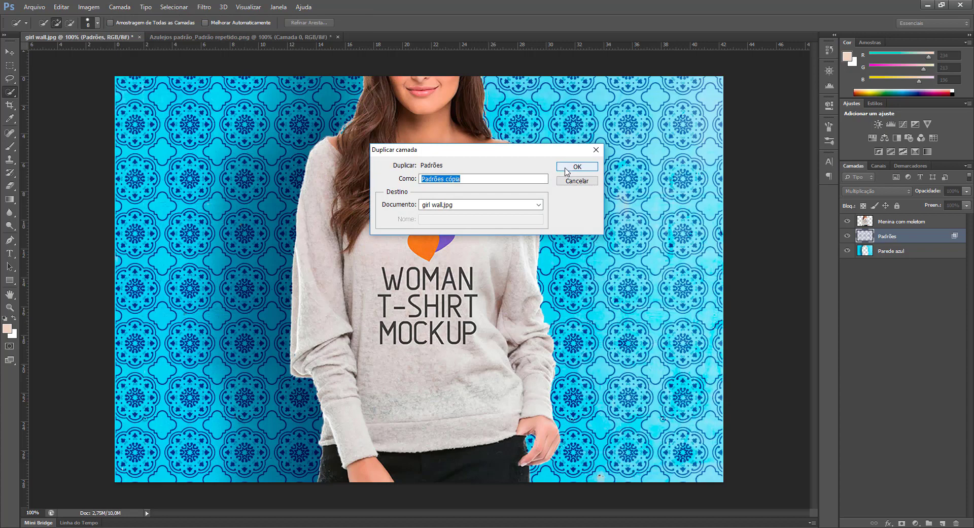
left_click(569, 172)
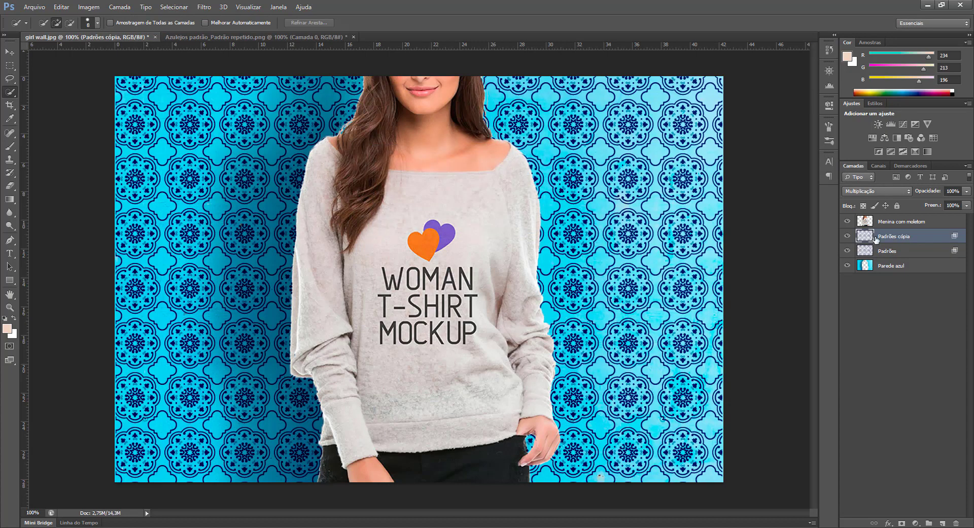
left_click(868, 193)
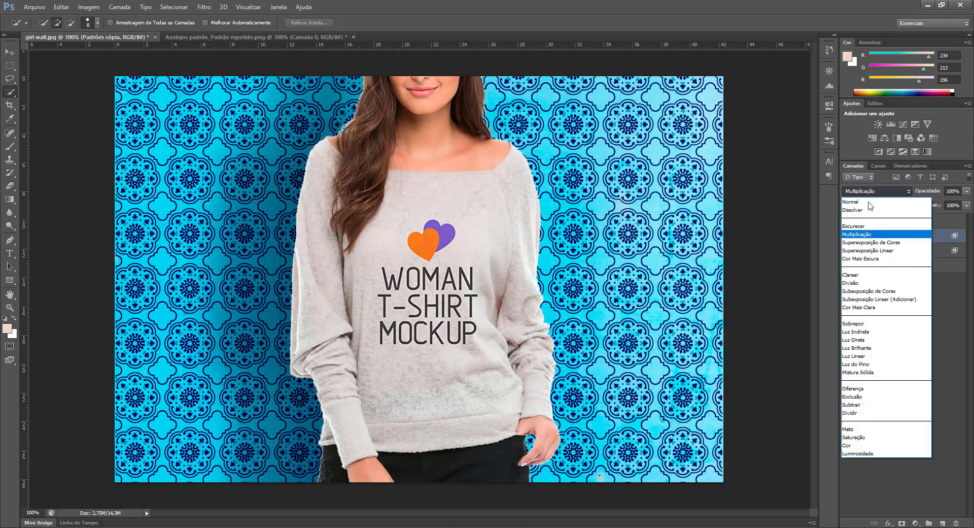
left_click(862, 274)
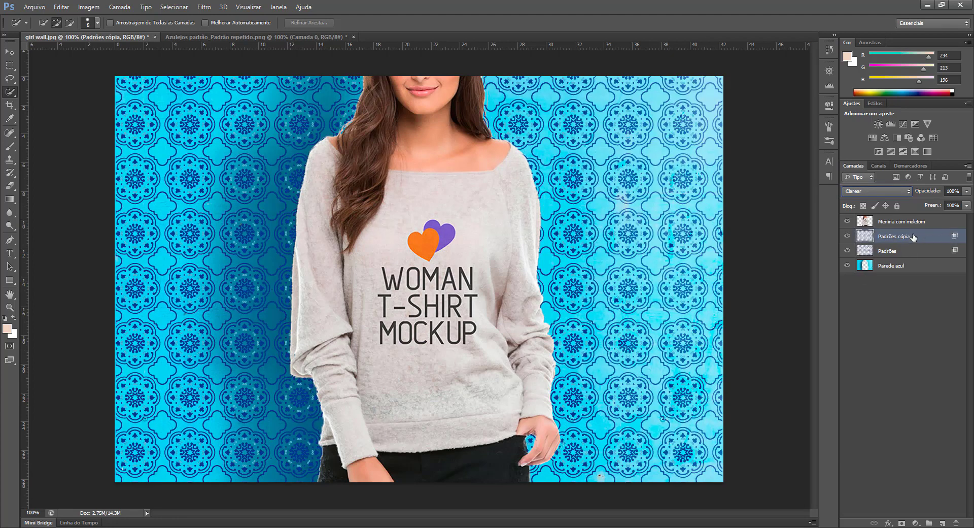
Step: In Padrões cópia's blending options, restore the Camada Subjacente white limit to 255, split the black limit to 0 / 82, and apply
double_click(924, 239)
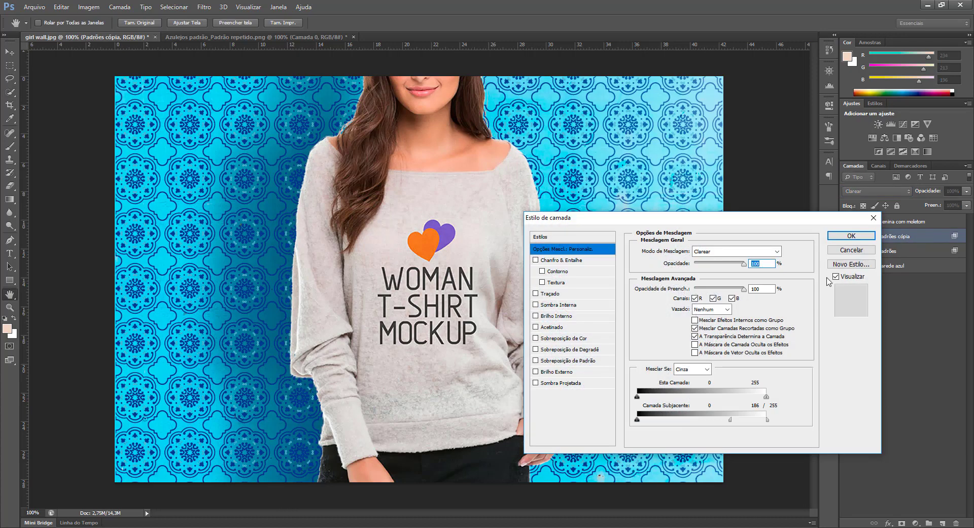
left_click_drag(732, 424, 786, 424)
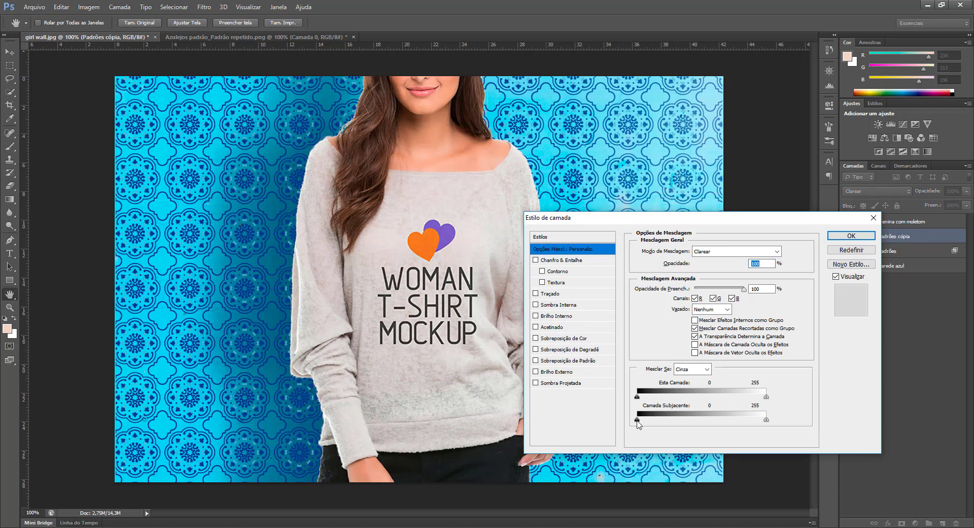
left_click_drag(637, 423, 654, 424)
mouse_move(653, 418)
left_mouse_down()
mouse_move(691, 415)
mouse_move(641, 425)
left_mouse_up()
left_click_drag(653, 424, 680, 420)
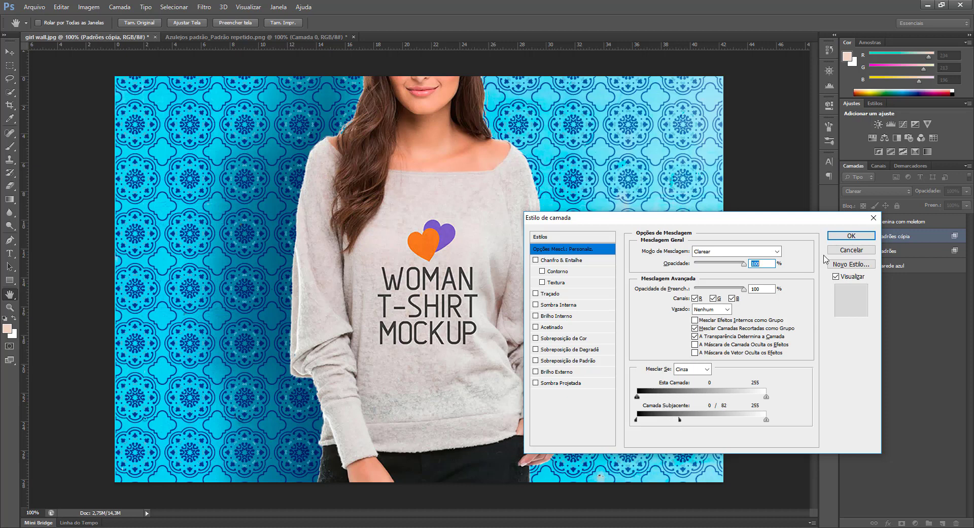
left_click(851, 236)
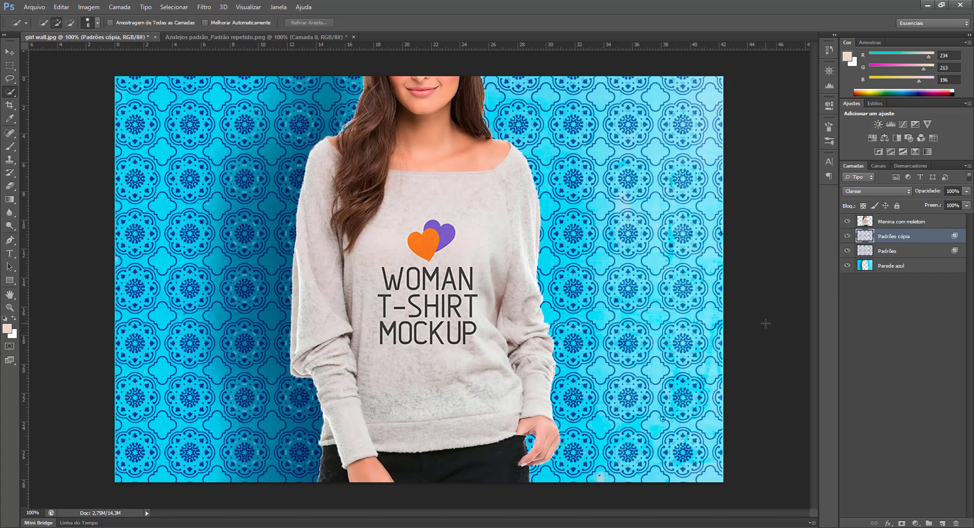
Step: Add a Níveis adjustment layer above Parede azul with input levels 15, 0,94 and 249 and output white 232
left_click(920, 266)
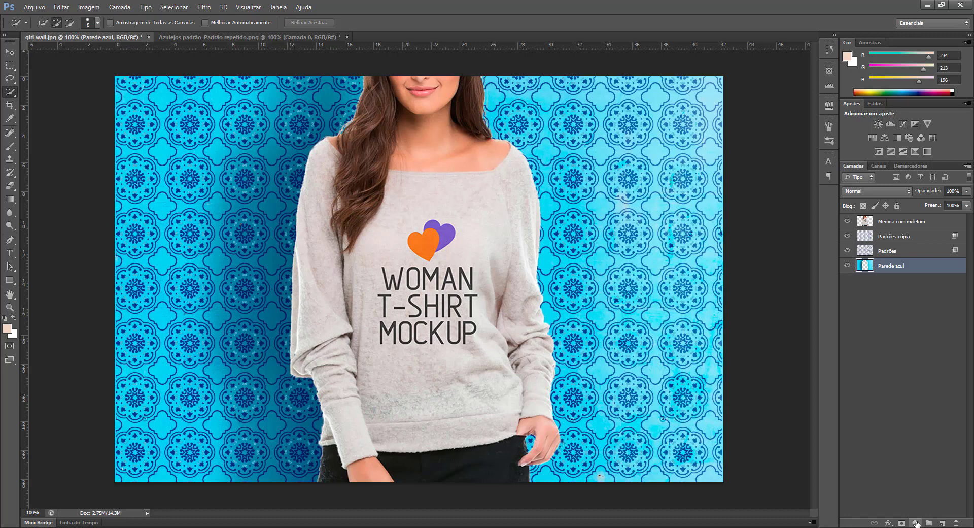
left_click(916, 523)
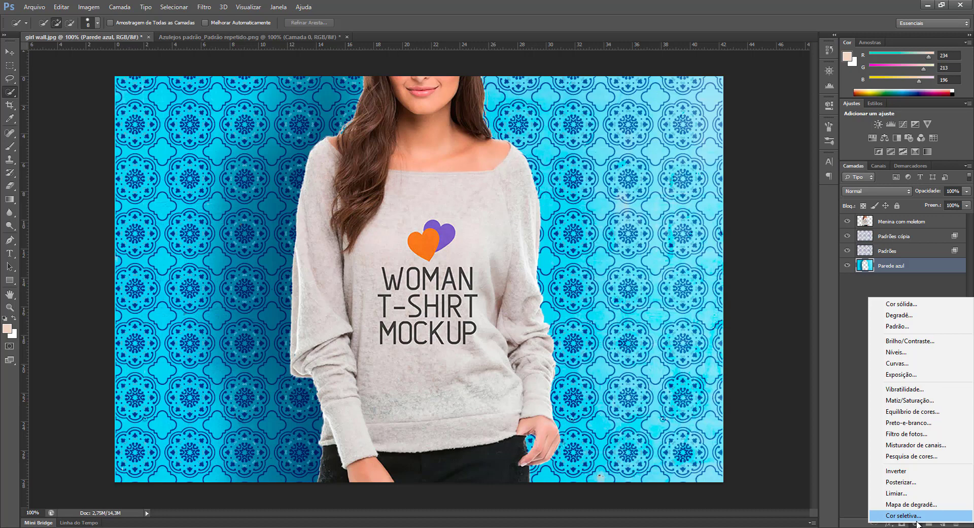
left_click(907, 353)
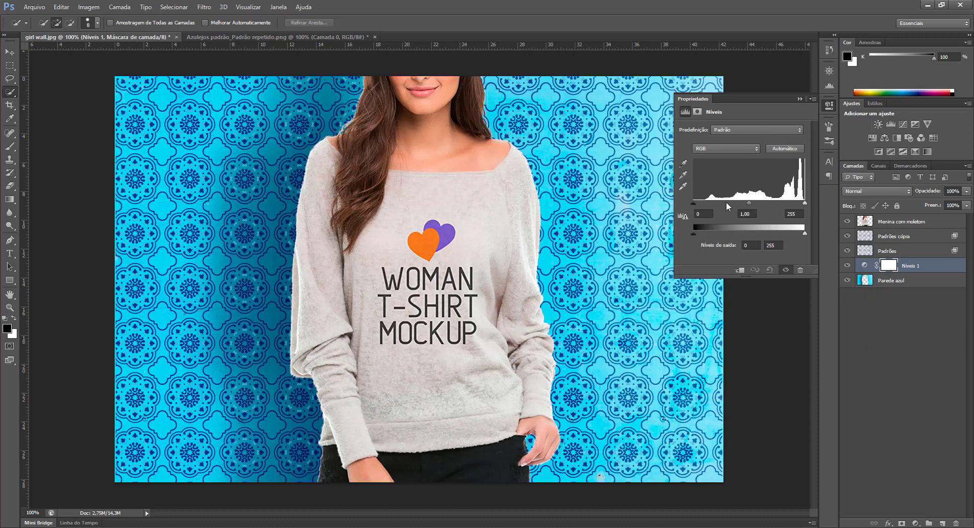
mouse_move(693, 204)
left_mouse_down()
mouse_move(718, 202)
mouse_move(702, 204)
left_mouse_up()
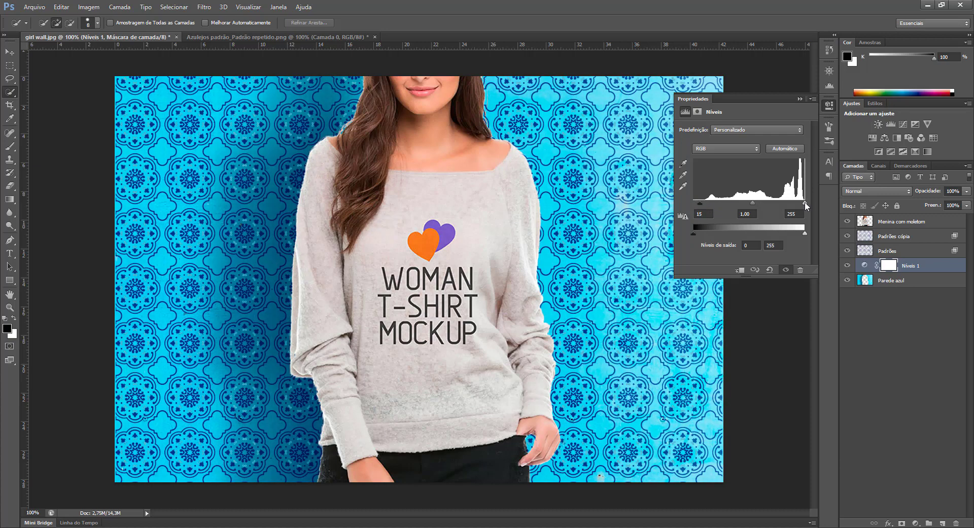
left_click_drag(806, 203, 753, 202)
left_click_drag(805, 233, 794, 233)
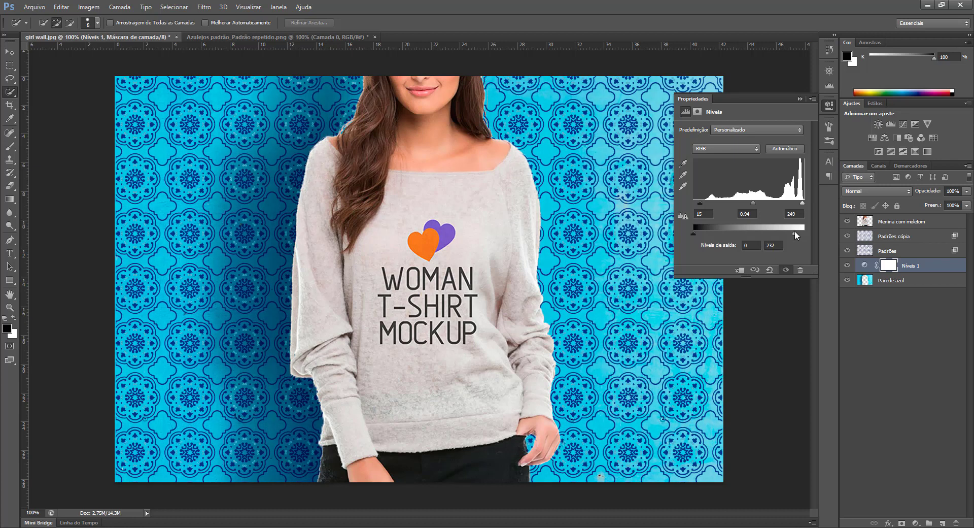
Step: Raise the Níveis input black to 24 and test darker and brighter output whites, settling on 234
mouse_move(795, 233)
left_mouse_down()
mouse_move(781, 233)
mouse_move(797, 233)
left_mouse_up()
mouse_move(701, 205)
left_mouse_down()
mouse_move(720, 209)
mouse_move(705, 209)
left_mouse_up()
left_click_drag(795, 234, 772, 234)
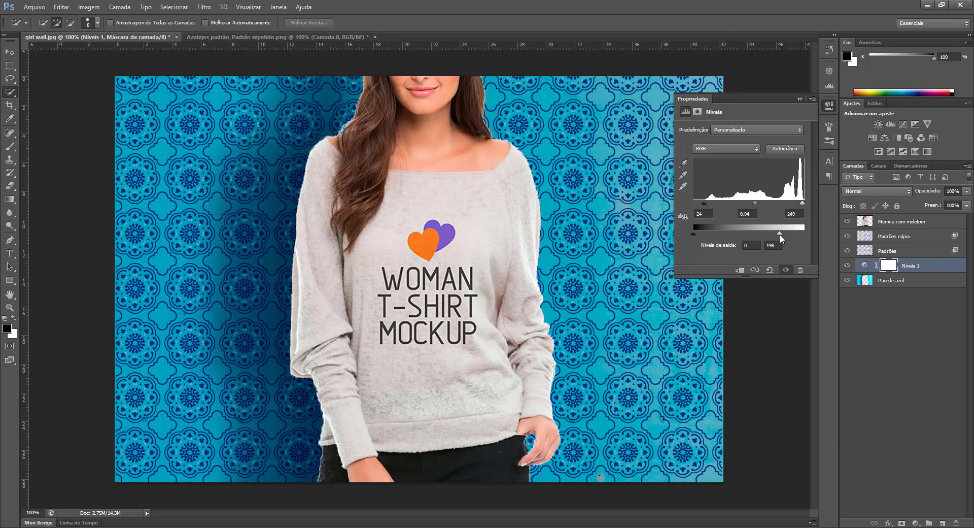
left_click_drag(787, 232, 807, 236)
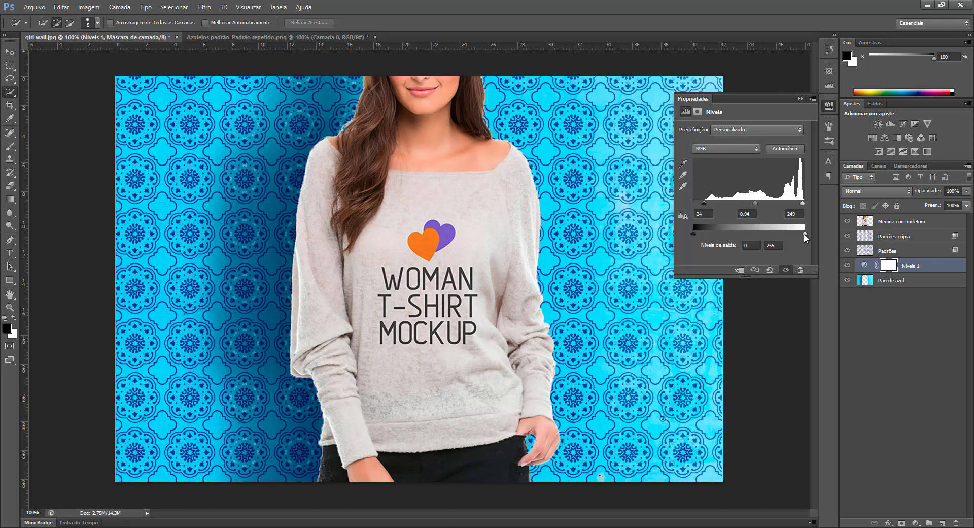
left_click_drag(805, 235, 789, 236)
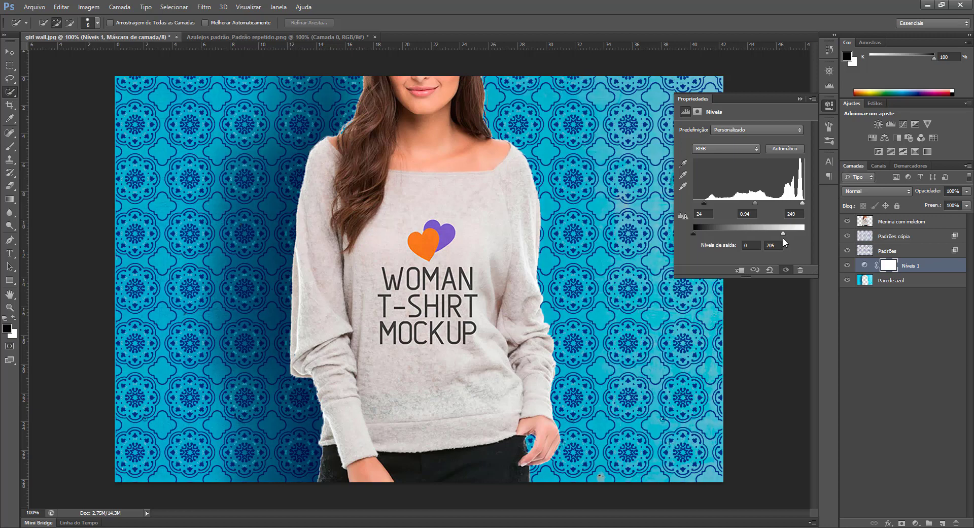
mouse_move(781, 238)
left_mouse_down()
mouse_move(731, 238)
mouse_move(802, 234)
mouse_move(793, 237)
left_mouse_up()
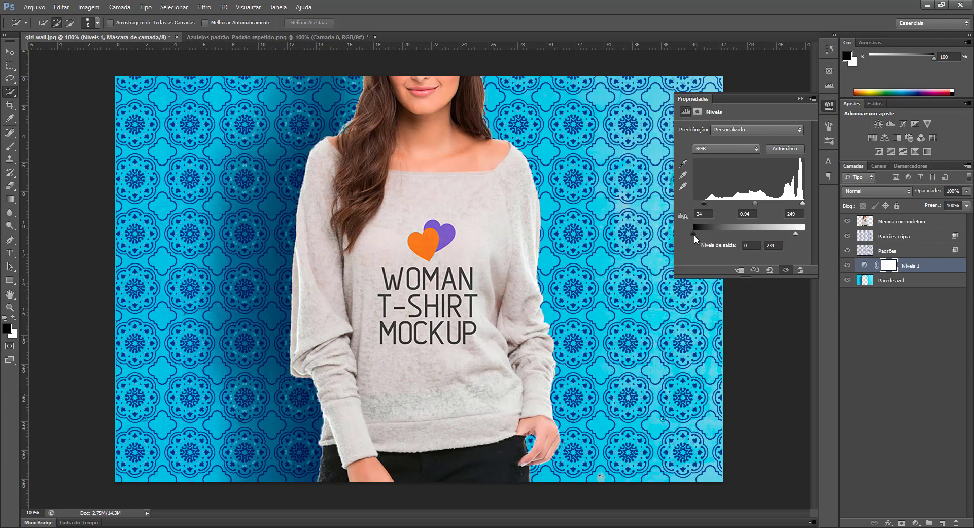
Step: Set the Níveis input black to 0 and the midtones to 1,24, and collapse the adjustment's properties
left_click_drag(703, 203, 680, 211)
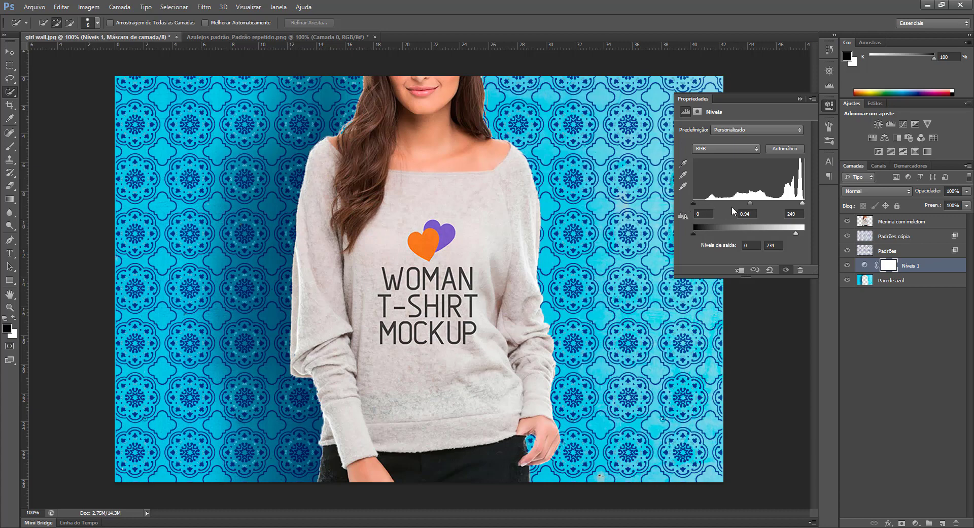
left_click_drag(750, 203, 736, 206)
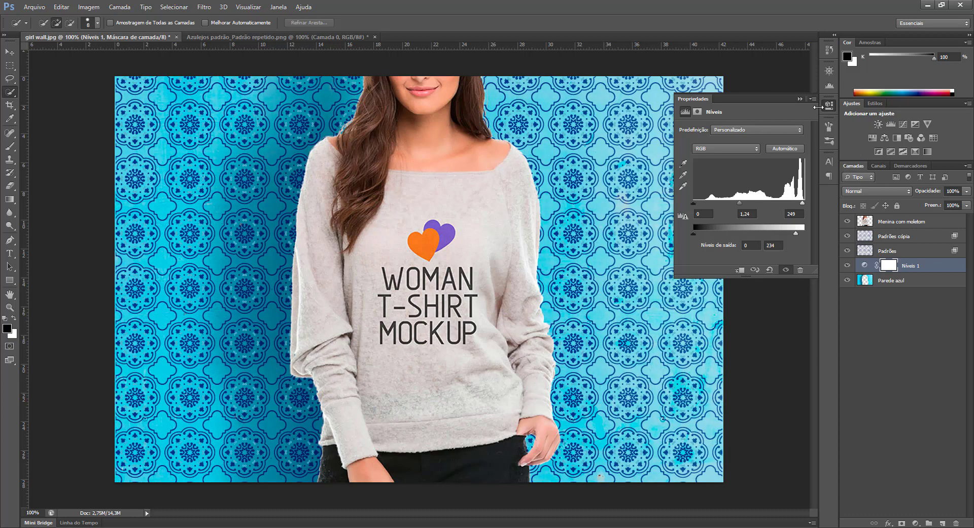
left_click(800, 99)
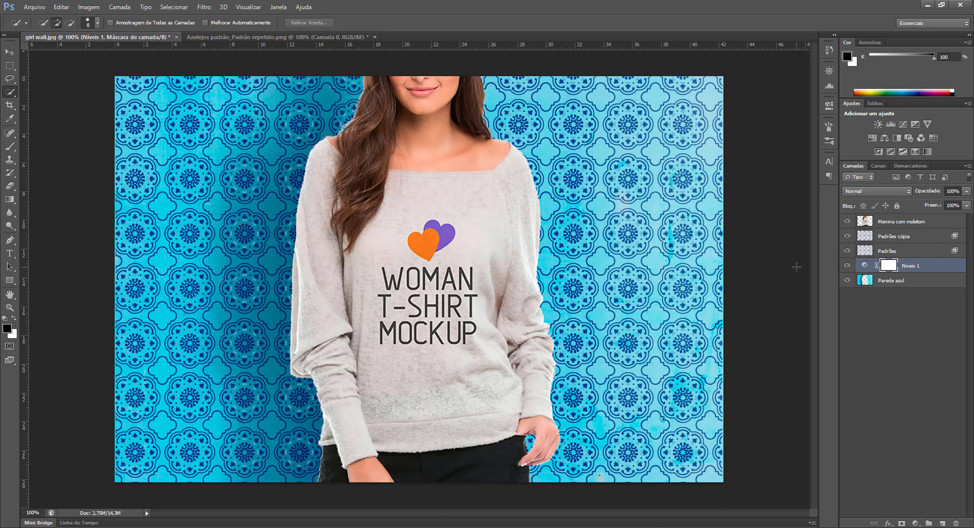
Step: Save the mockup as girl wall.psd in Photoshop format with its layers kept, and select the Parede azul layer
left_click(34, 7)
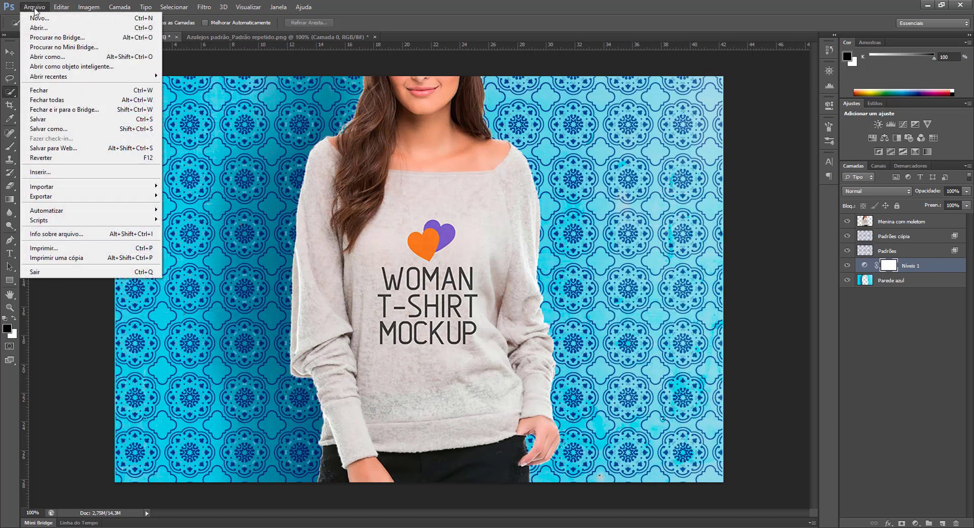
left_click(43, 121)
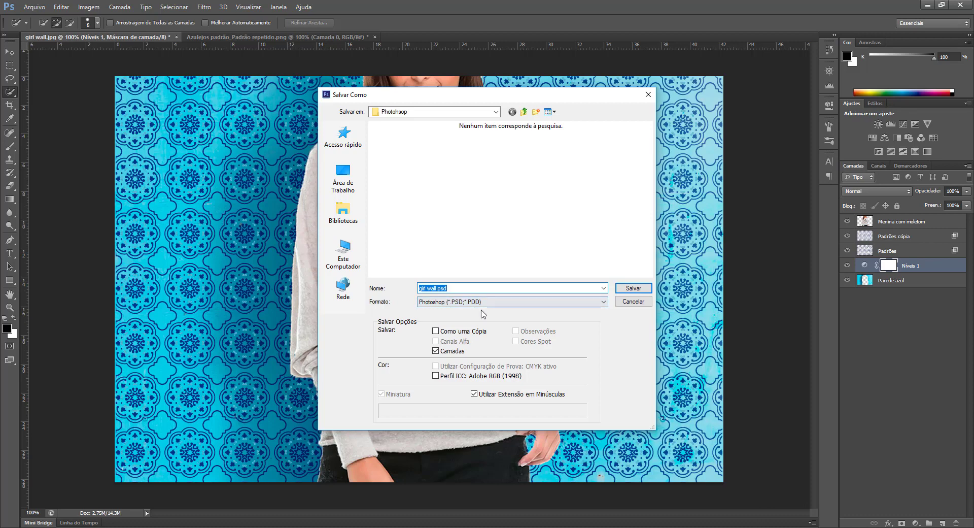
left_click(644, 289)
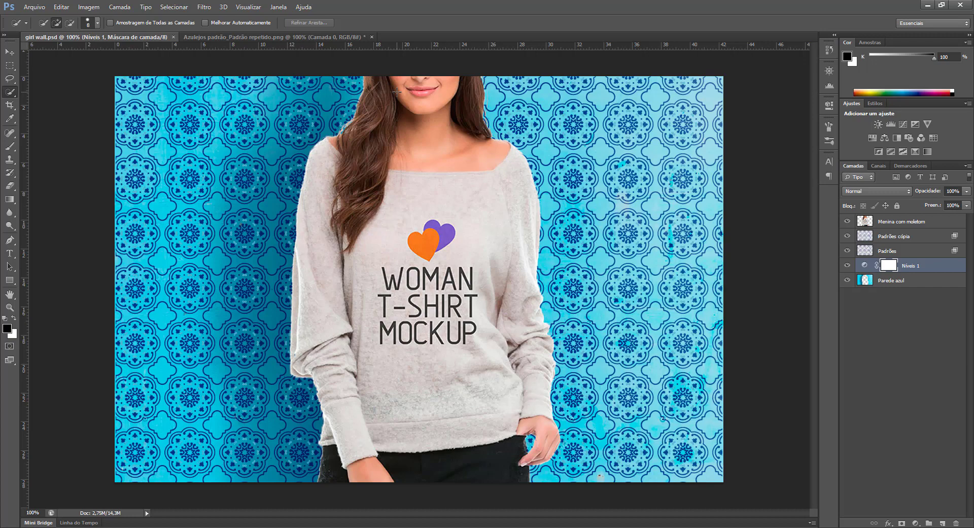
left_click(920, 223)
left_click(901, 283)
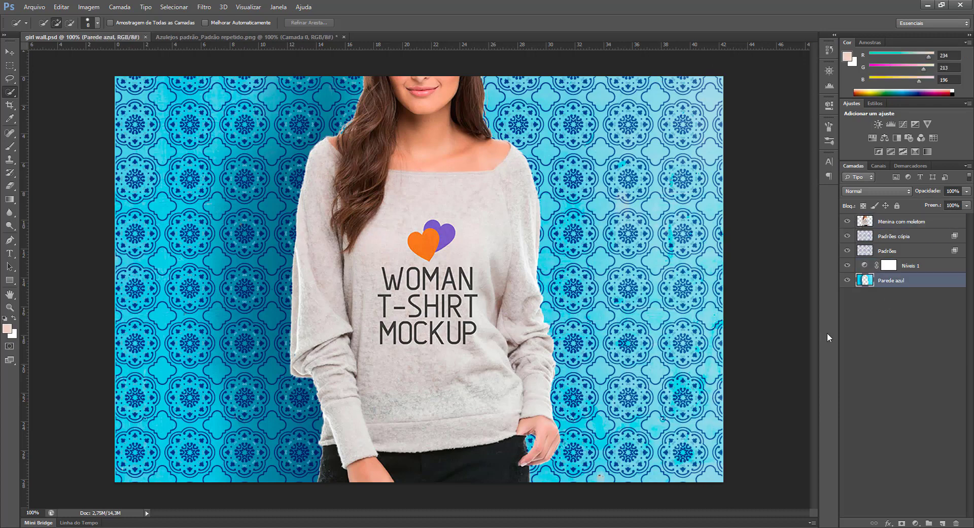